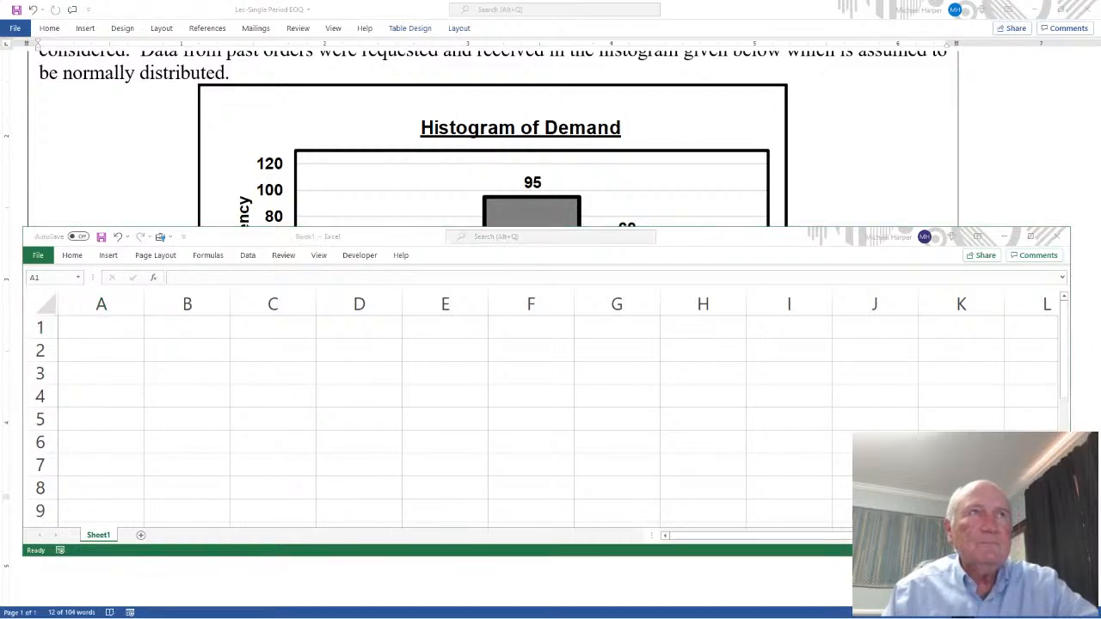
# - Enter the title "Single Period EOQ" in cell B2
pyautogui.click(184, 349)
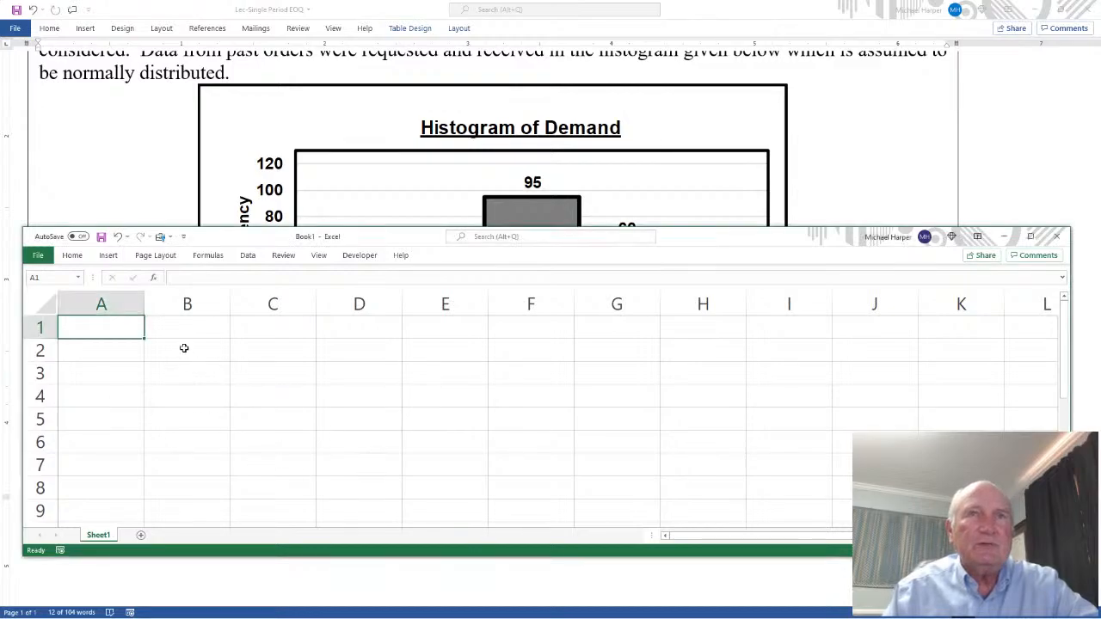
pyautogui.click(184, 349)
pyautogui.write('Sin')
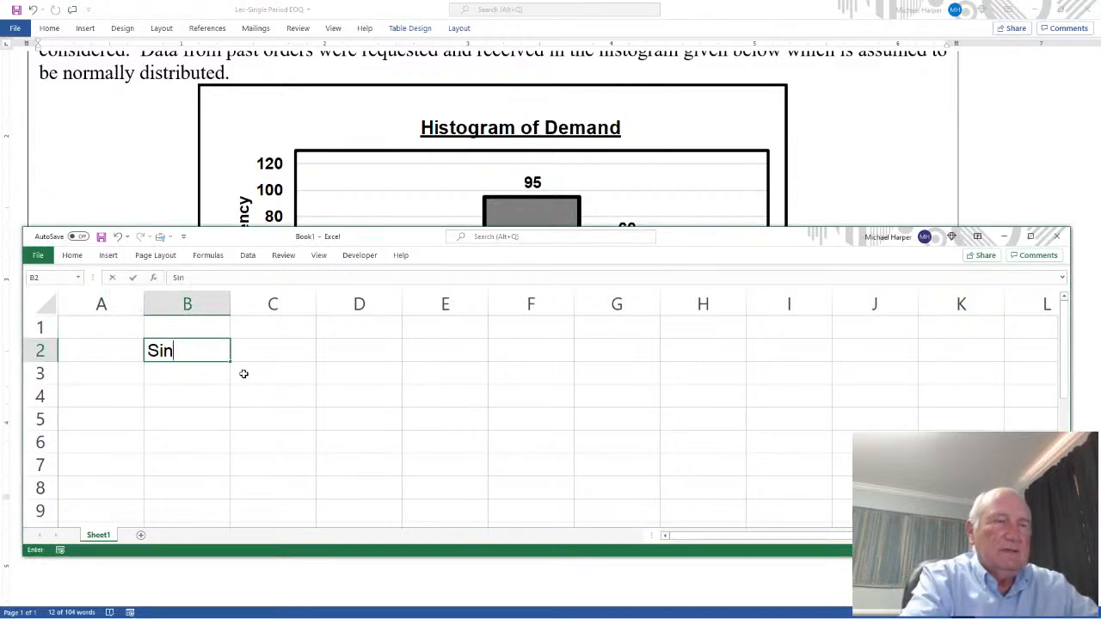
pyautogui.write('gle Period')
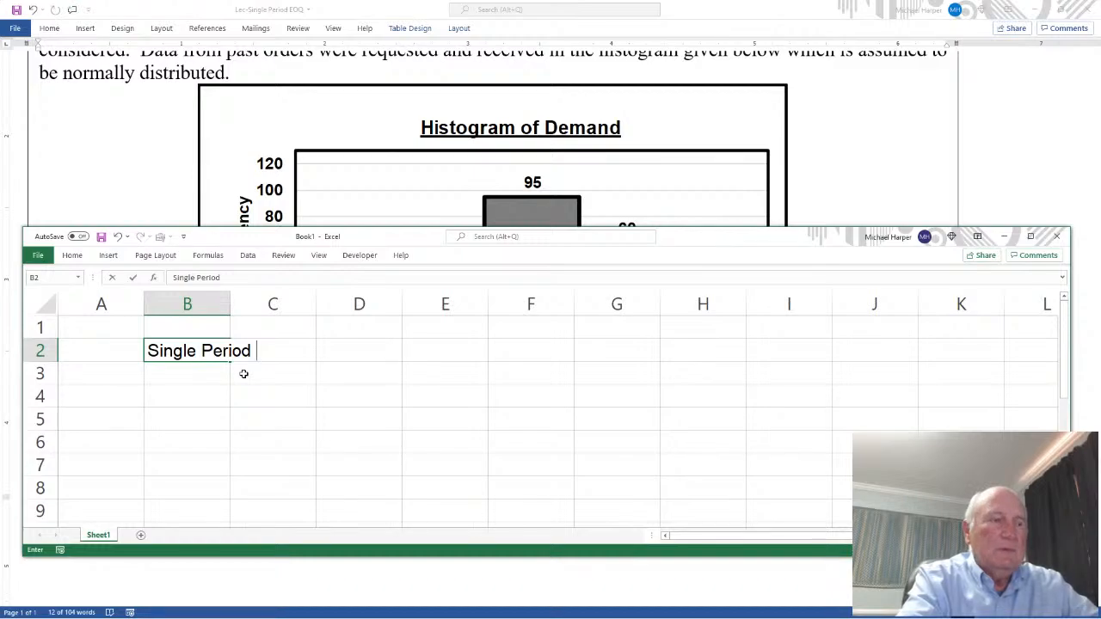
pyautogui.write(' EOQ')
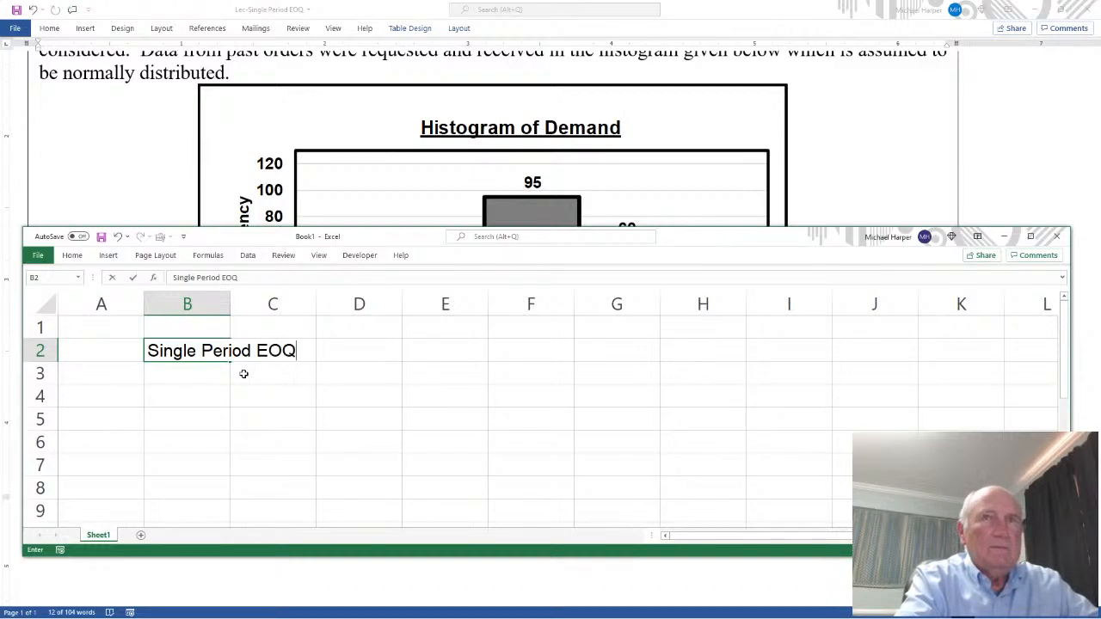
pyautogui.press('Return')
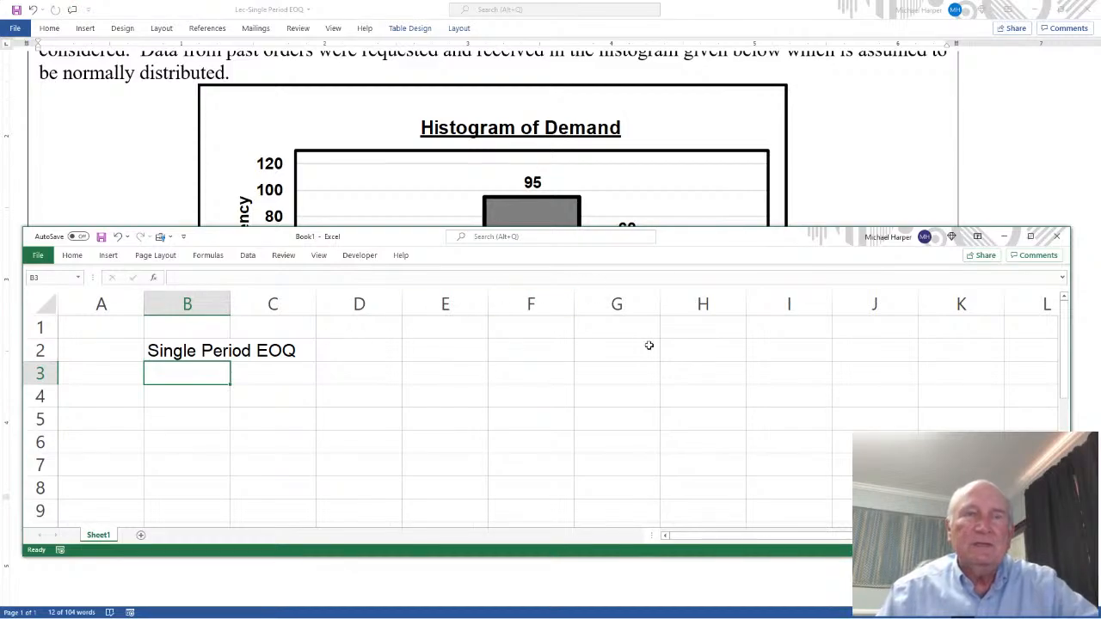
# - Enter the subtitle "Weekly Demand" in B3 and the column heading "Midpoint" in B4
pyautogui.write('Week')
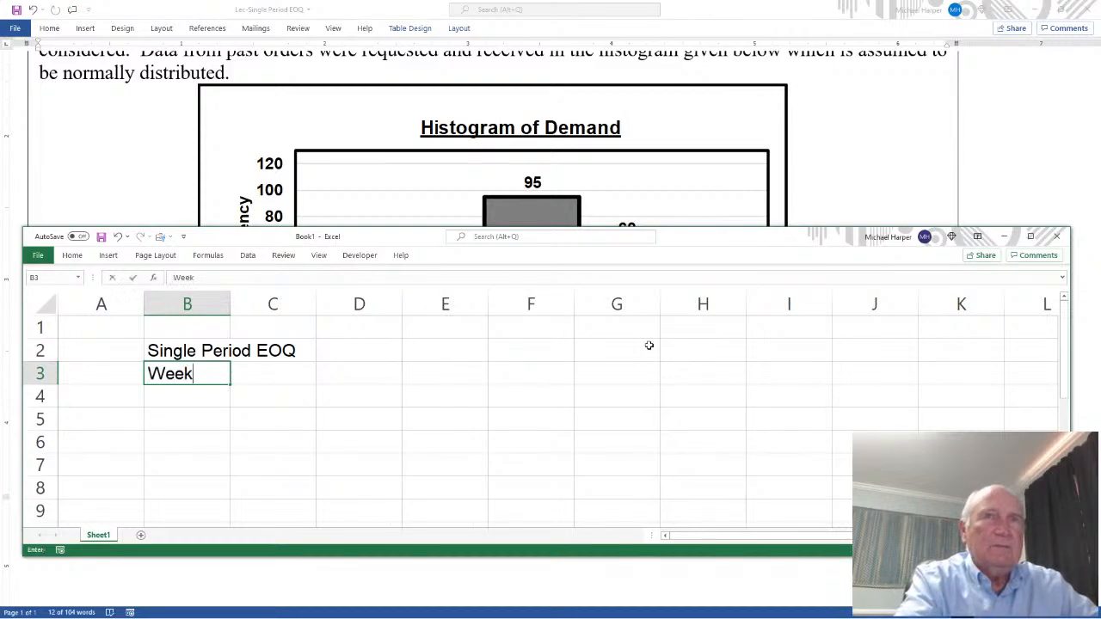
pyautogui.write('ly Demand')
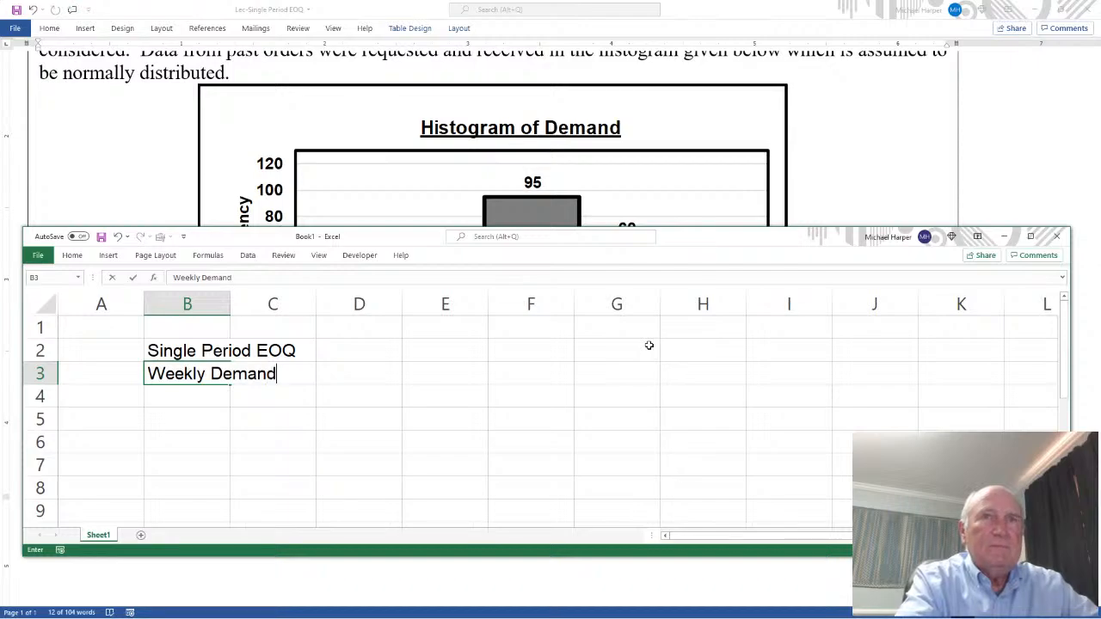
pyautogui.press('Return')
pyautogui.write('Midpoint')
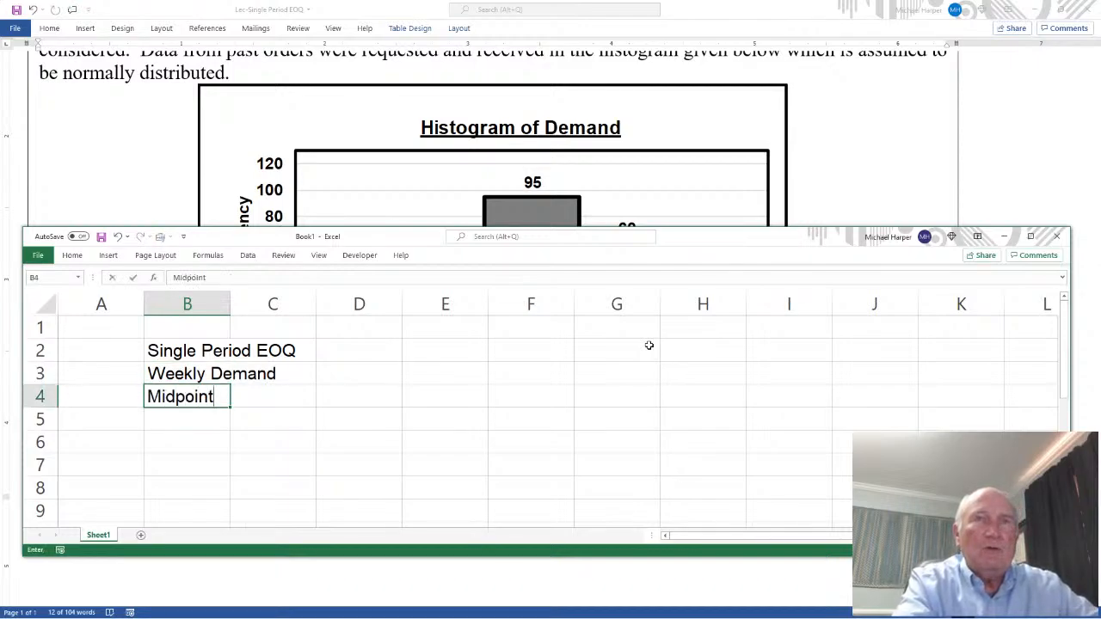
pyautogui.press('Return')
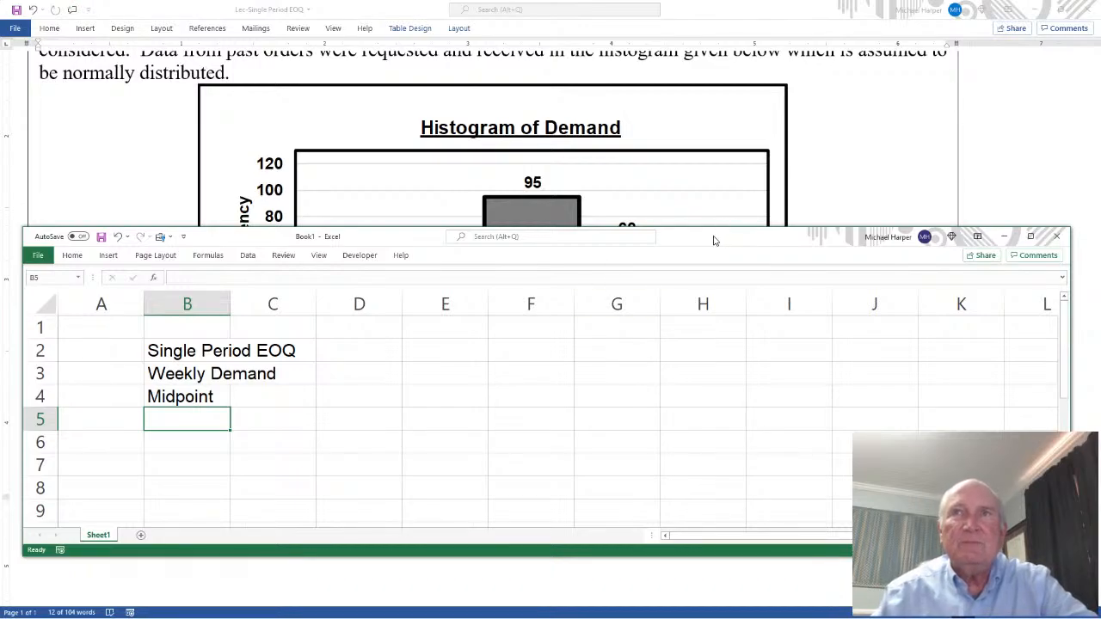
# - Check the histogram's demand midpoints and enter 500, 600, 700, 800 and 900 in cells B5 to B9
pyautogui.moveTo(713, 241); pyautogui.dragTo(0, 224)
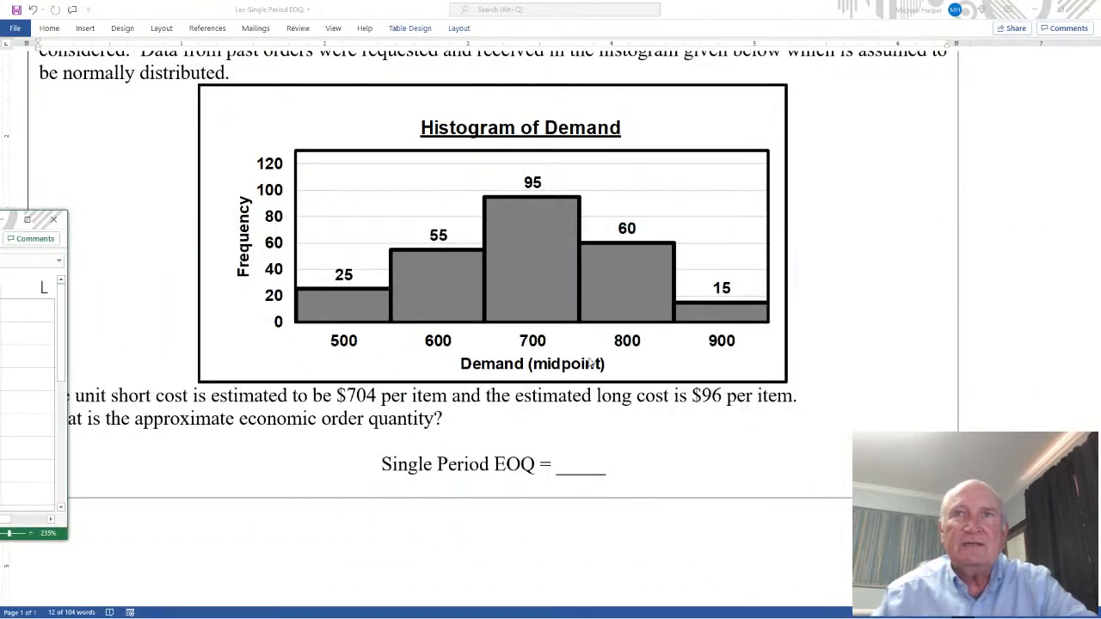
pyautogui.moveTo(17, 220); pyautogui.dragTo(663, 148)
pyautogui.write('500')
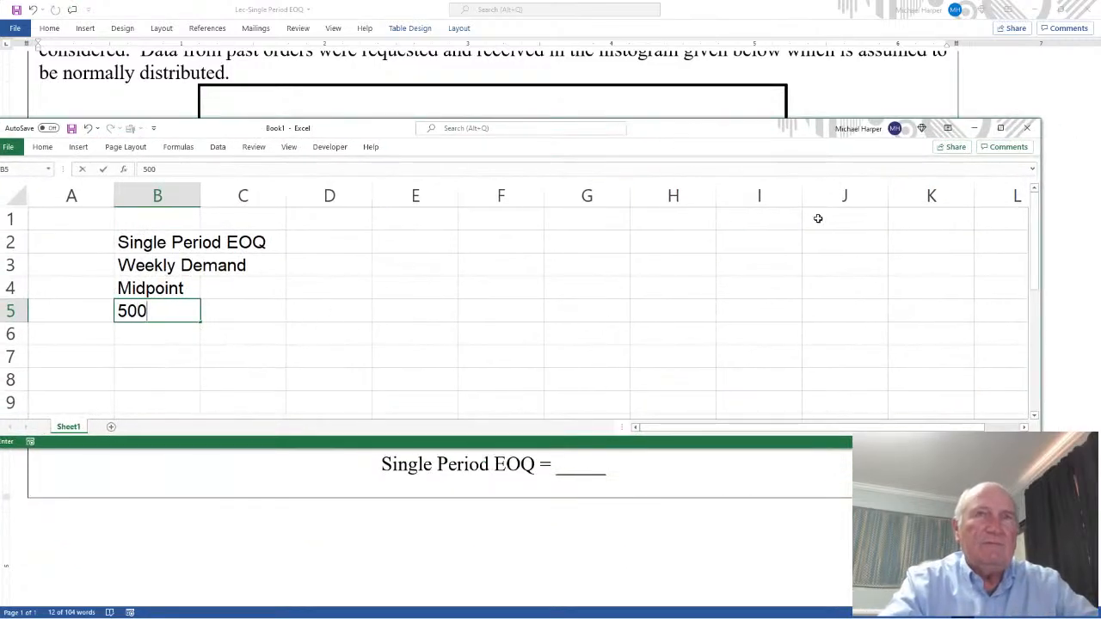
pyautogui.press('Return')
pyautogui.write('60')
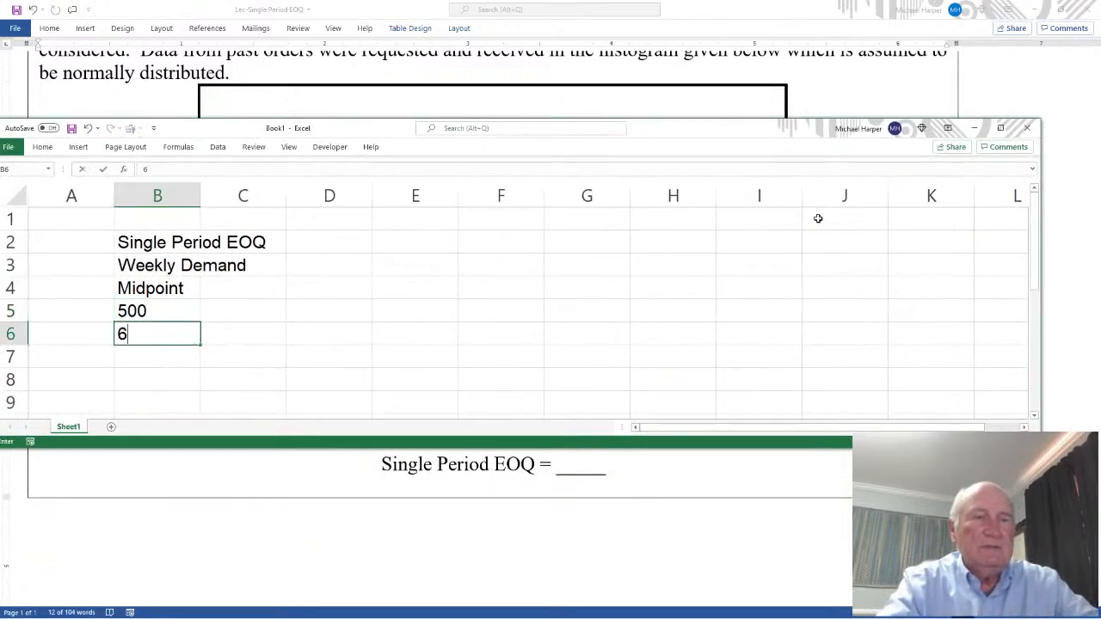
pyautogui.press('Return')
pyautogui.press('Up')
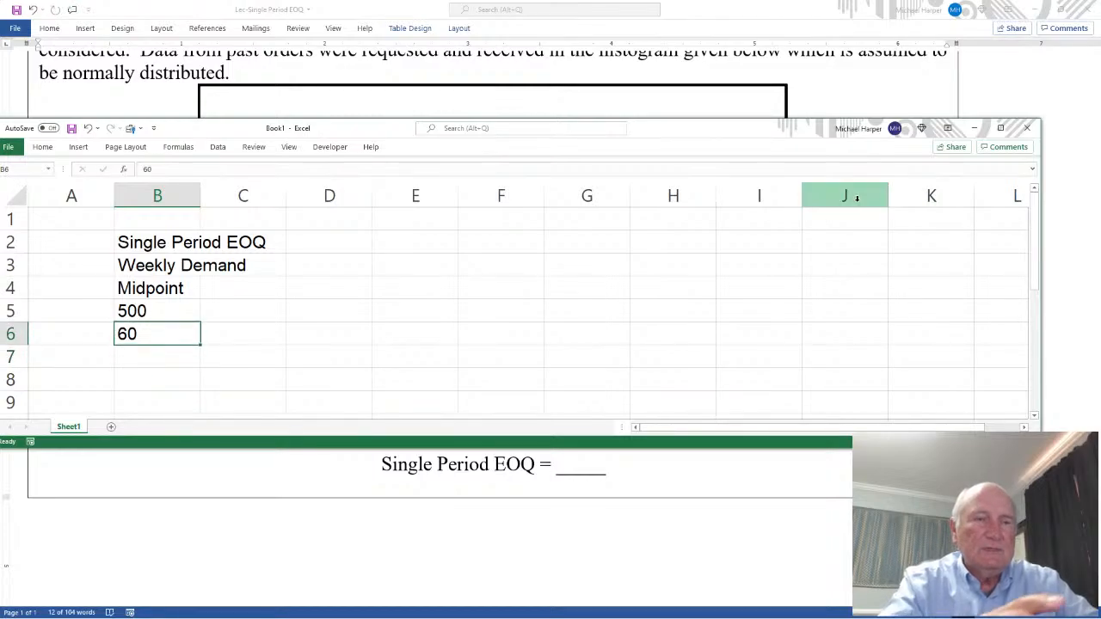
pyautogui.write('600')
pyautogui.press('Return')
pyautogui.write('700')
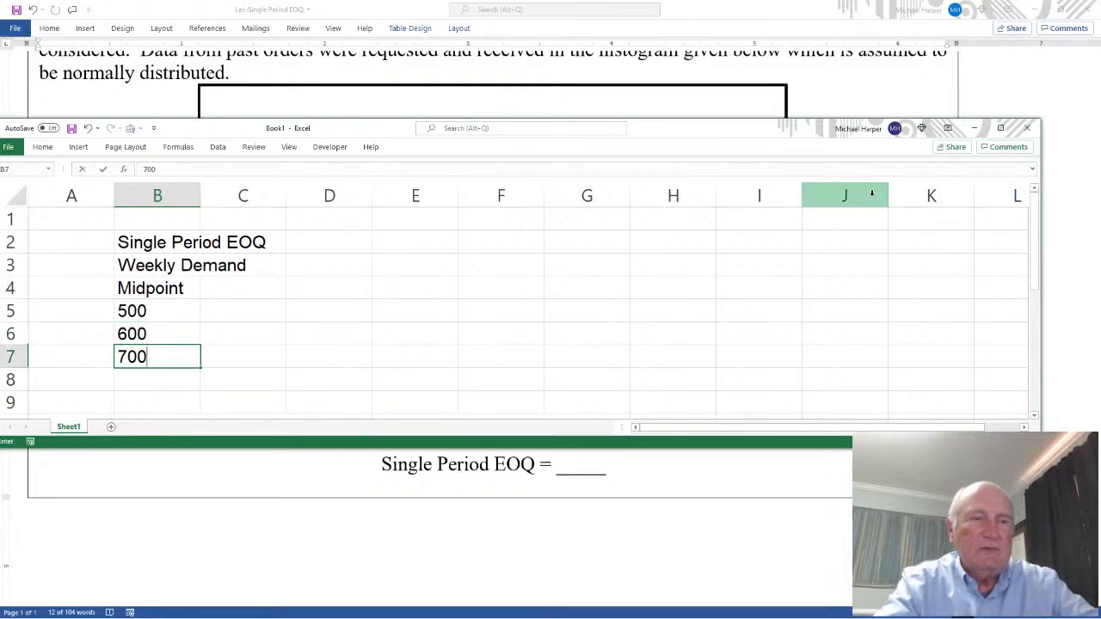
pyautogui.press('Return')
pyautogui.write('800')
pyautogui.press('Return')
pyautogui.write('900')
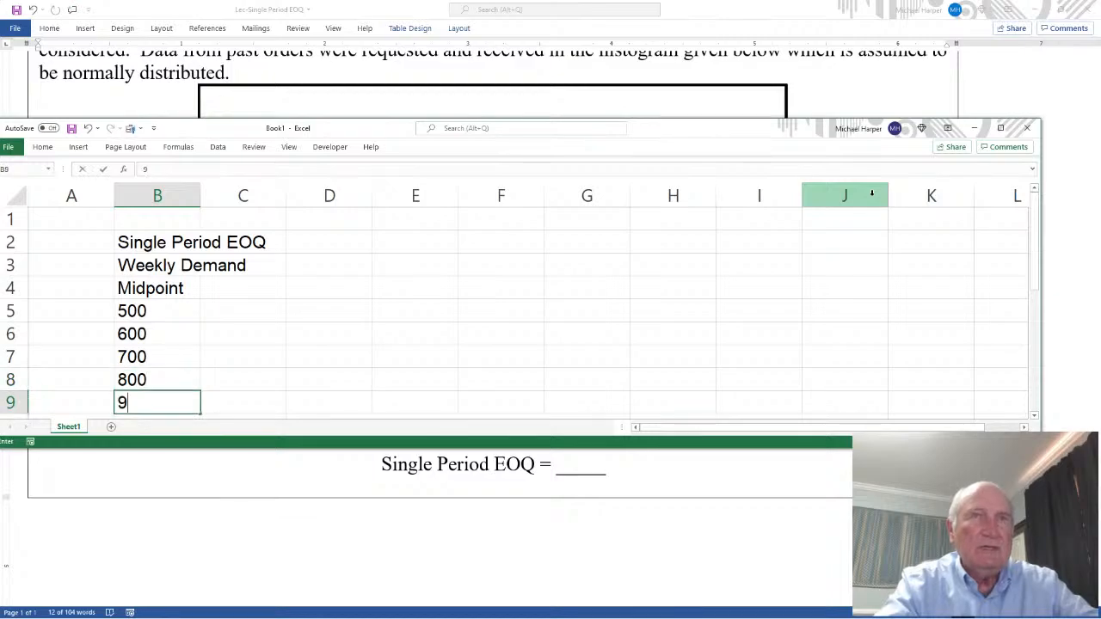
pyautogui.press('Return')
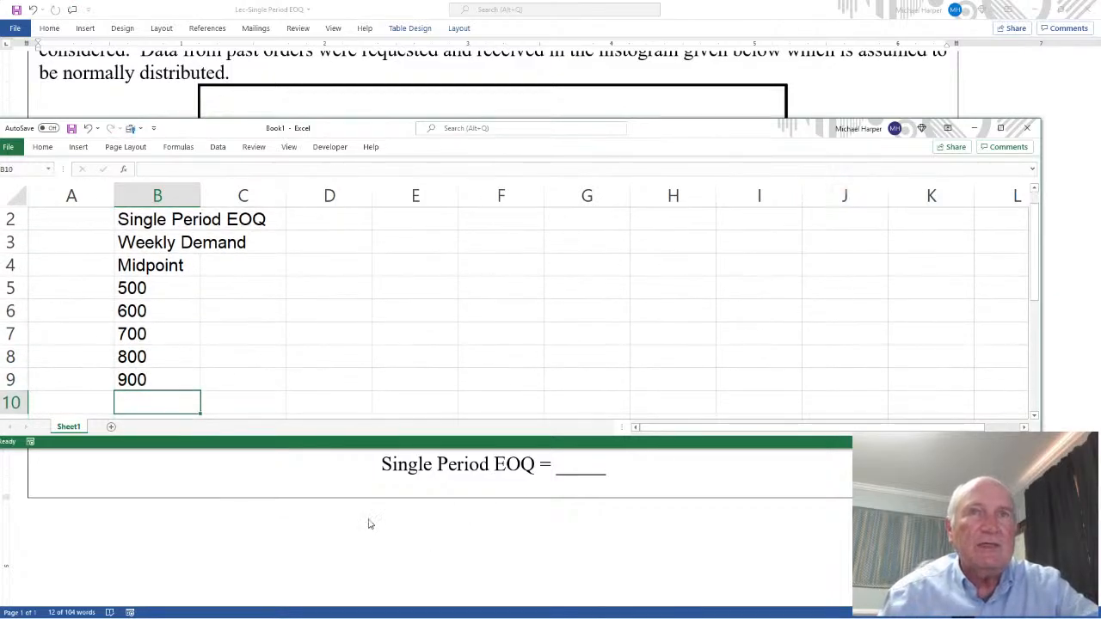
# - Make the workbook window taller and centre-align all cells of the sheet horizontally
pyautogui.moveTo(370, 451); pyautogui.dragTo(372, 554)
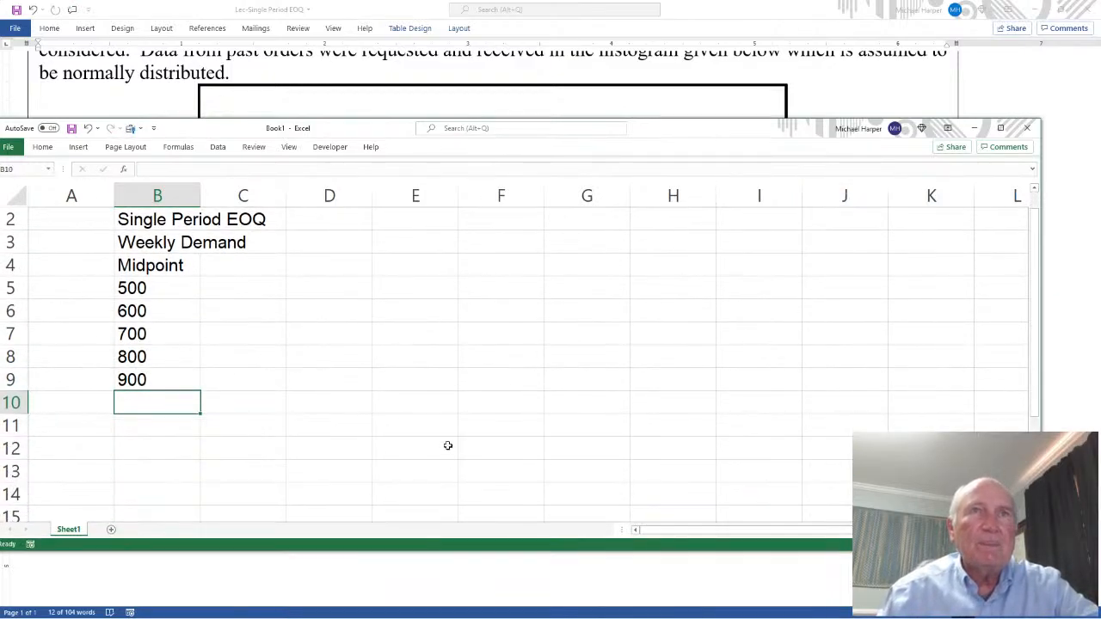
pyautogui.click(17, 196)
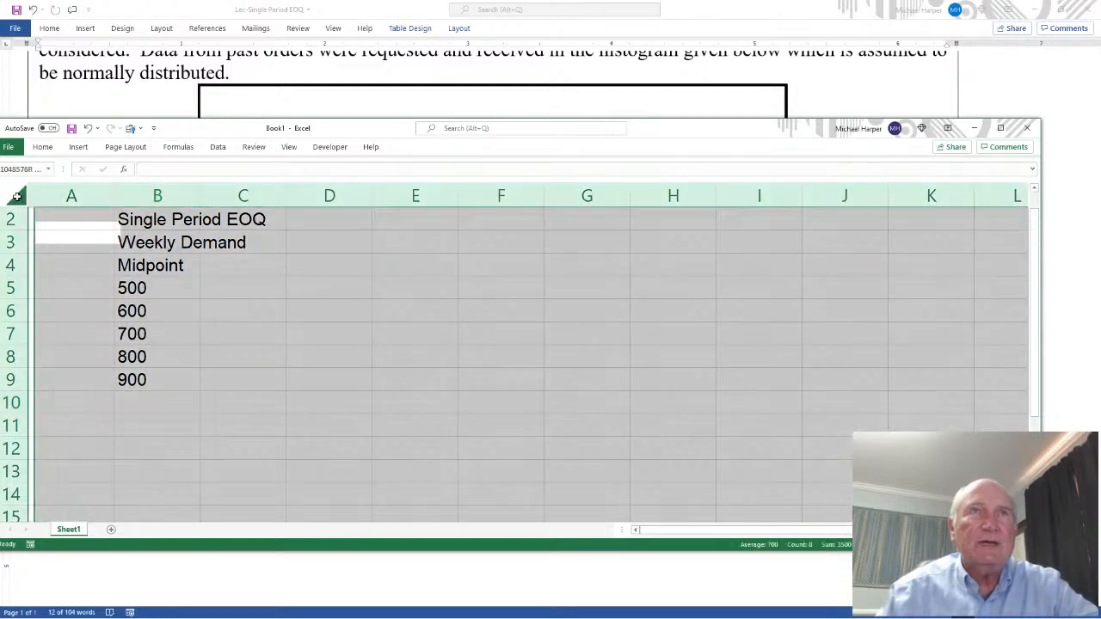
pyautogui.click(42, 146)
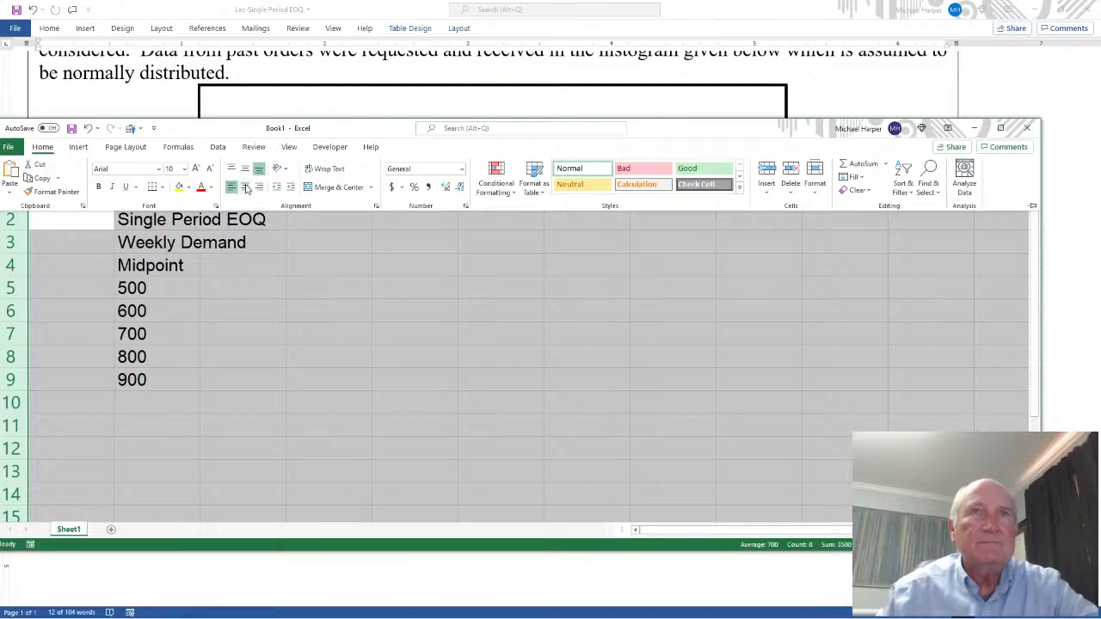
pyautogui.click(246, 187)
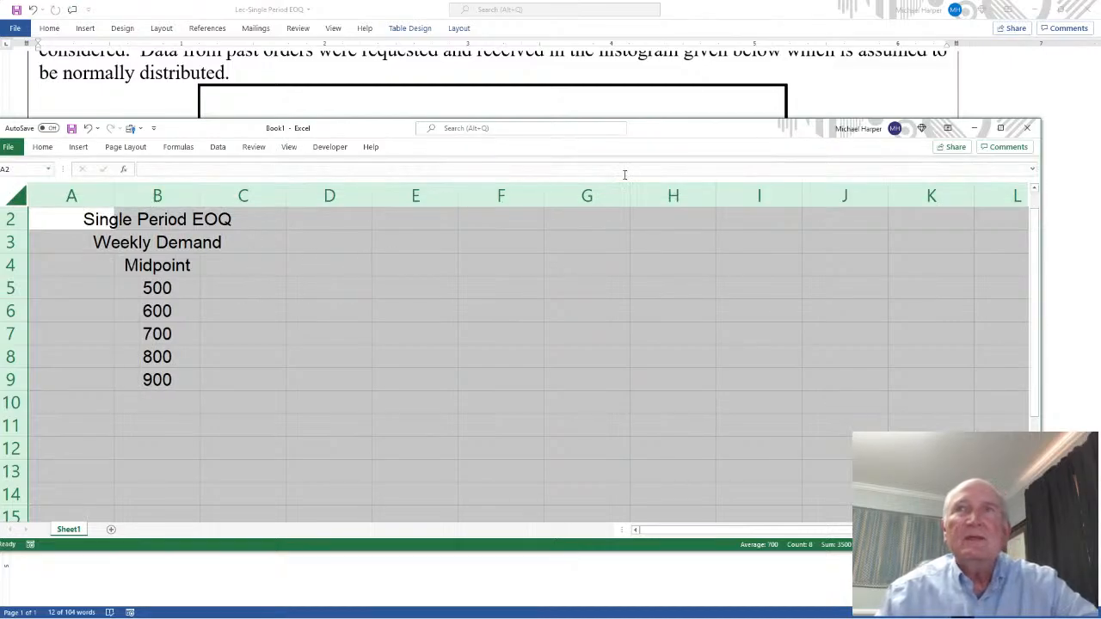
# - Move the workbook window clear of the histogram bars and enter the heading "Frequency" in C4
pyautogui.moveTo(684, 130); pyautogui.dragTo(679, 313)
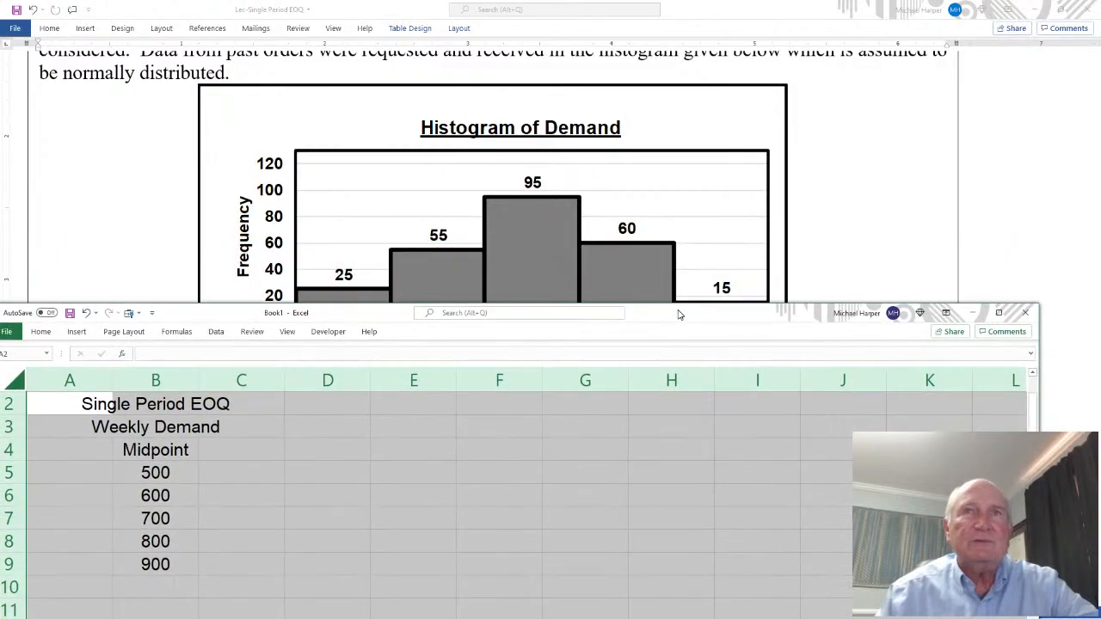
pyautogui.click(237, 449)
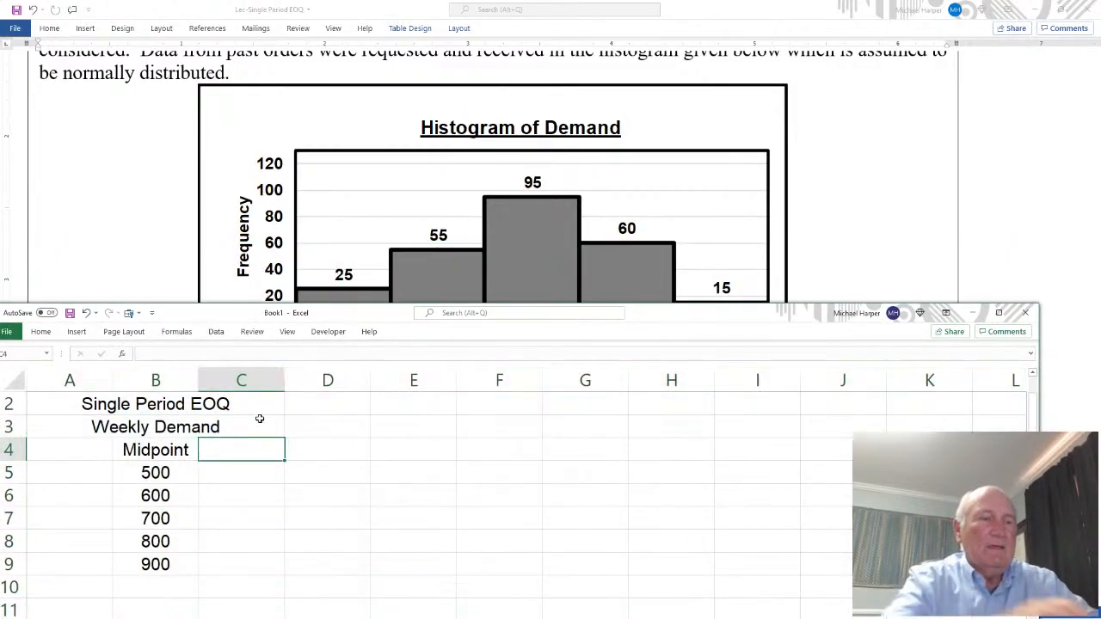
pyautogui.write('Frequen')
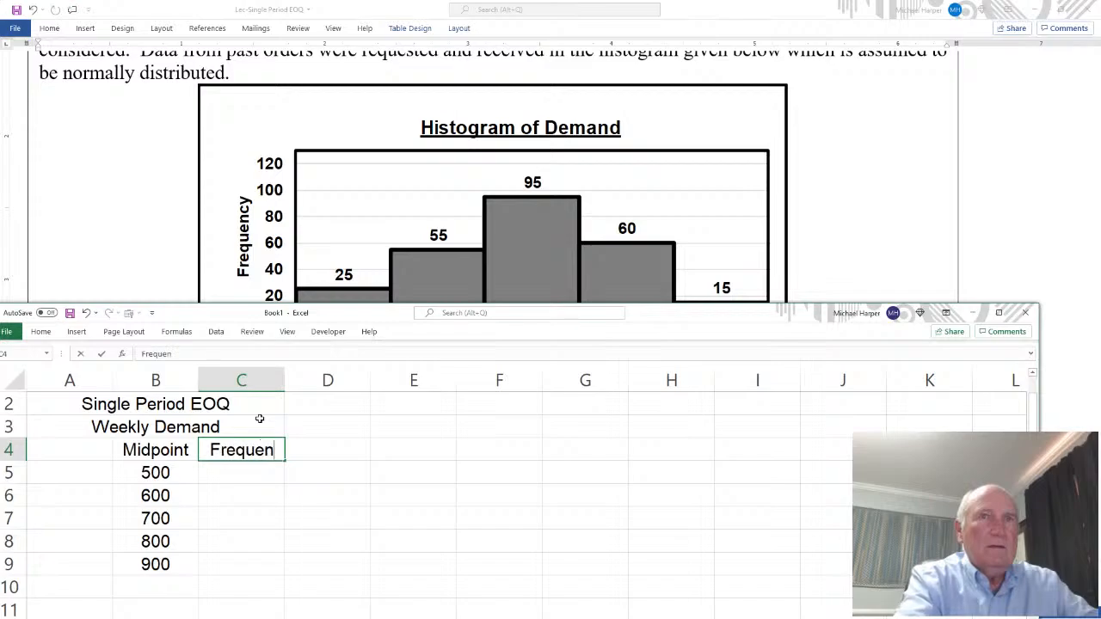
pyautogui.write('cy')
pyautogui.press('Return')
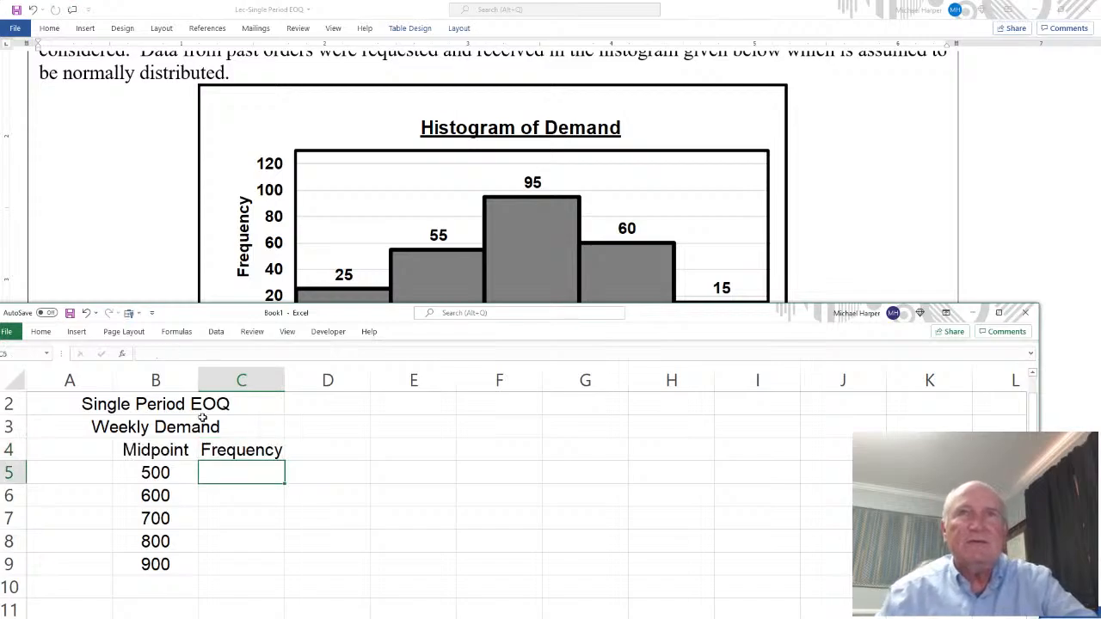
# - Enter the histogram frequencies 25, 55, 95, 60 and 15 in cells C5 to C9
pyautogui.write('25')
pyautogui.press('Return')
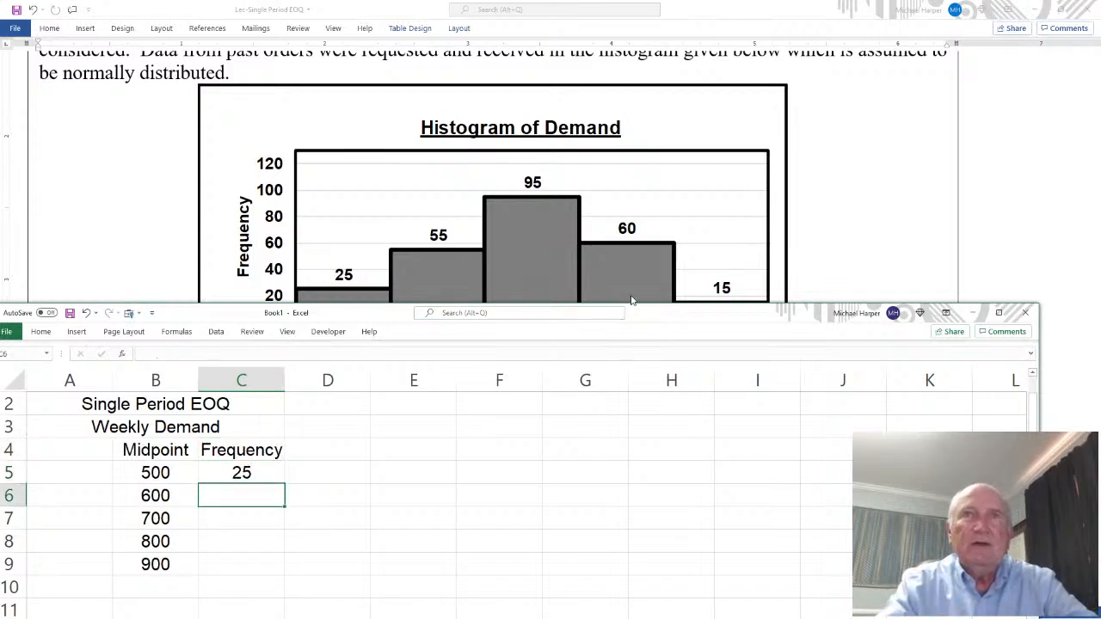
pyautogui.write('55')
pyautogui.press('Return')
pyautogui.write('95')
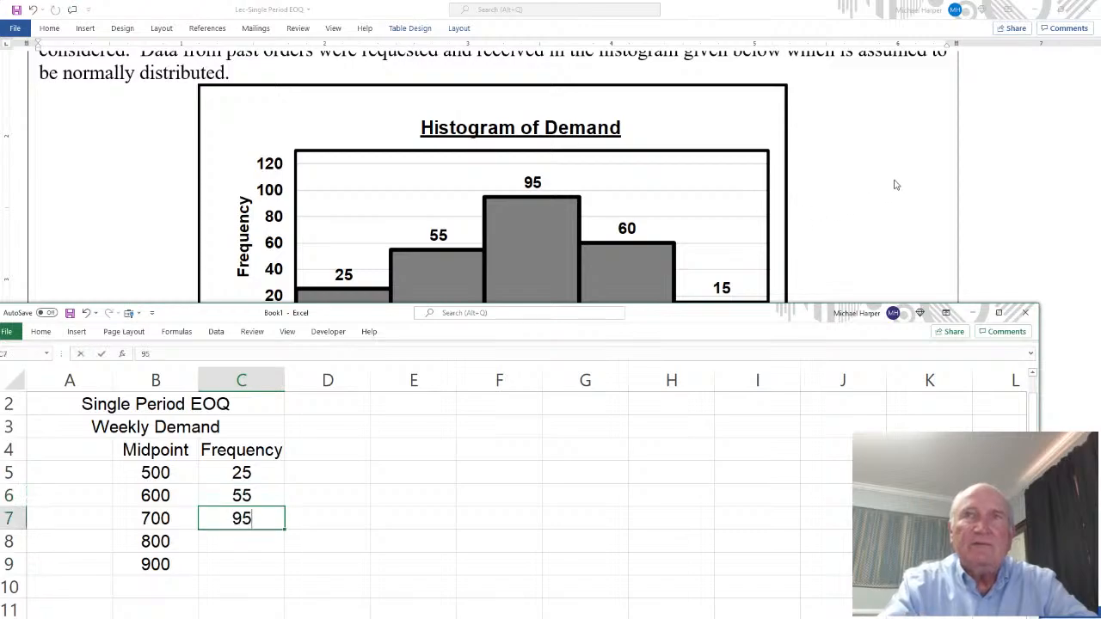
pyautogui.press('Return')
pyautogui.write('60')
pyautogui.press('Return')
pyautogui.write('15')
pyautogui.press('Return')
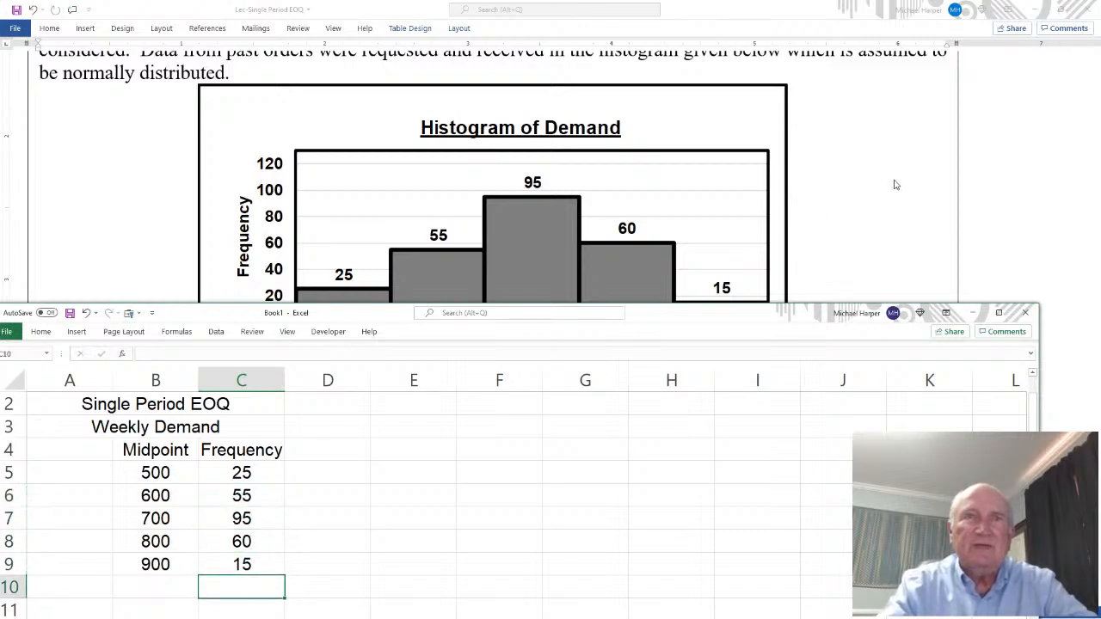
# - Maximize the workbook window and enter the heading "Probability" in D4
pyautogui.press('Right')
pyautogui.press('Up')
pyautogui.press('Up')
pyautogui.press('Up')
pyautogui.press('Up')
pyautogui.press('Up')
pyautogui.press('Up')
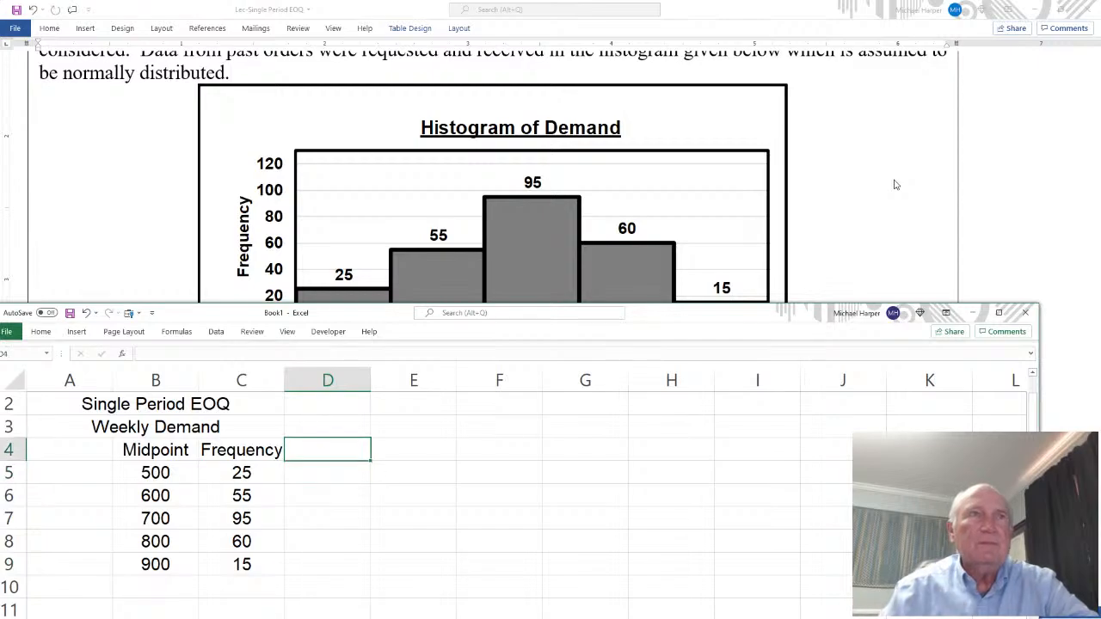
pyautogui.click(998, 313)
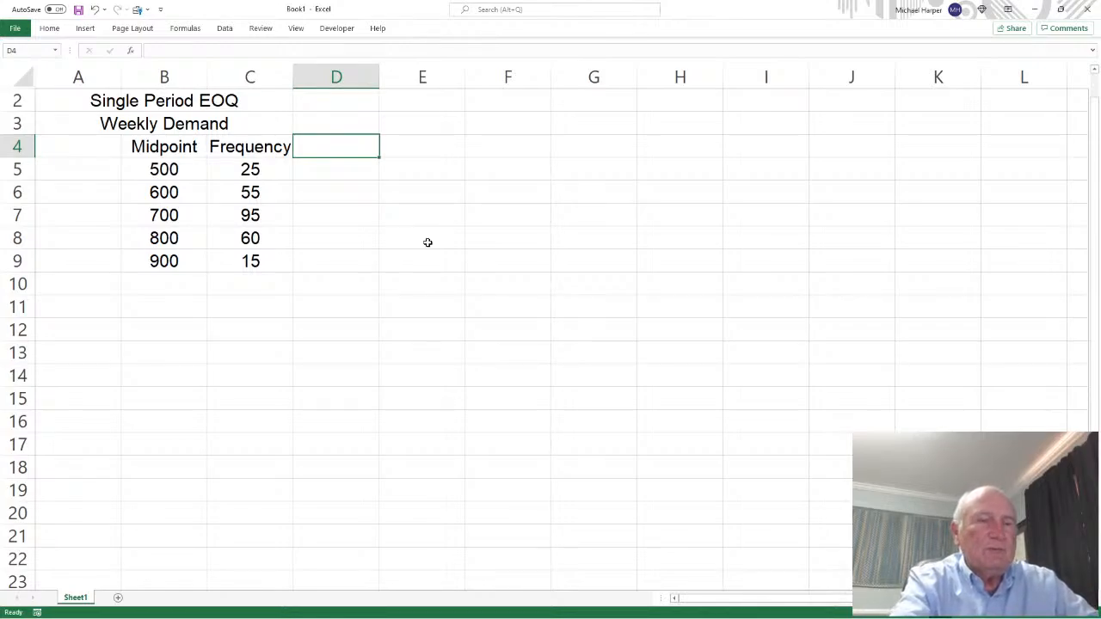
pyautogui.write('Probabilit')
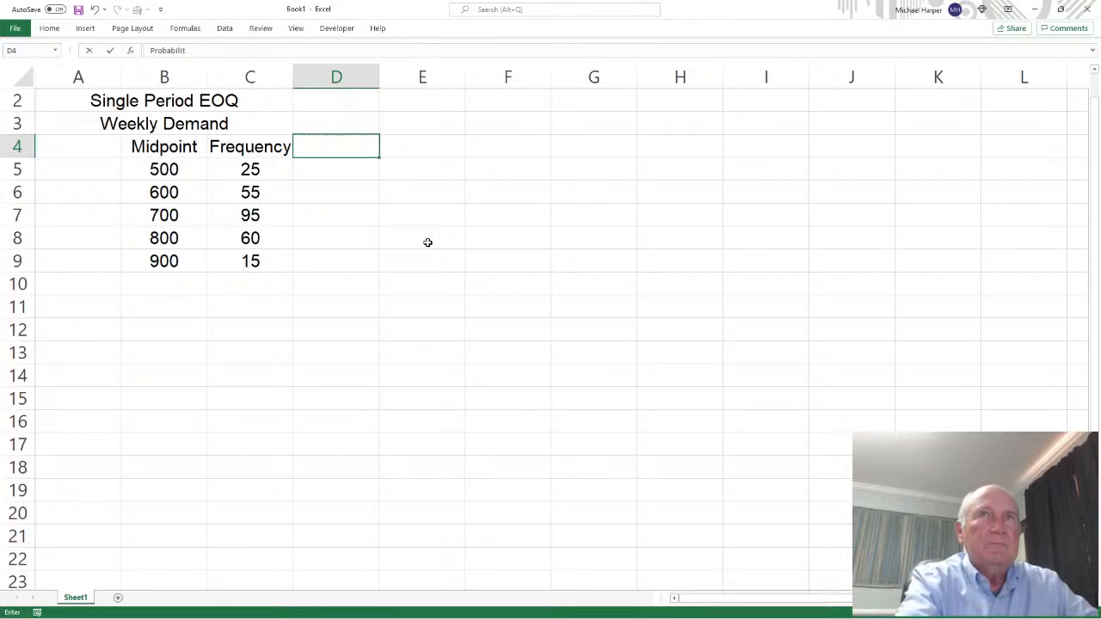
pyautogui.write('y\\')
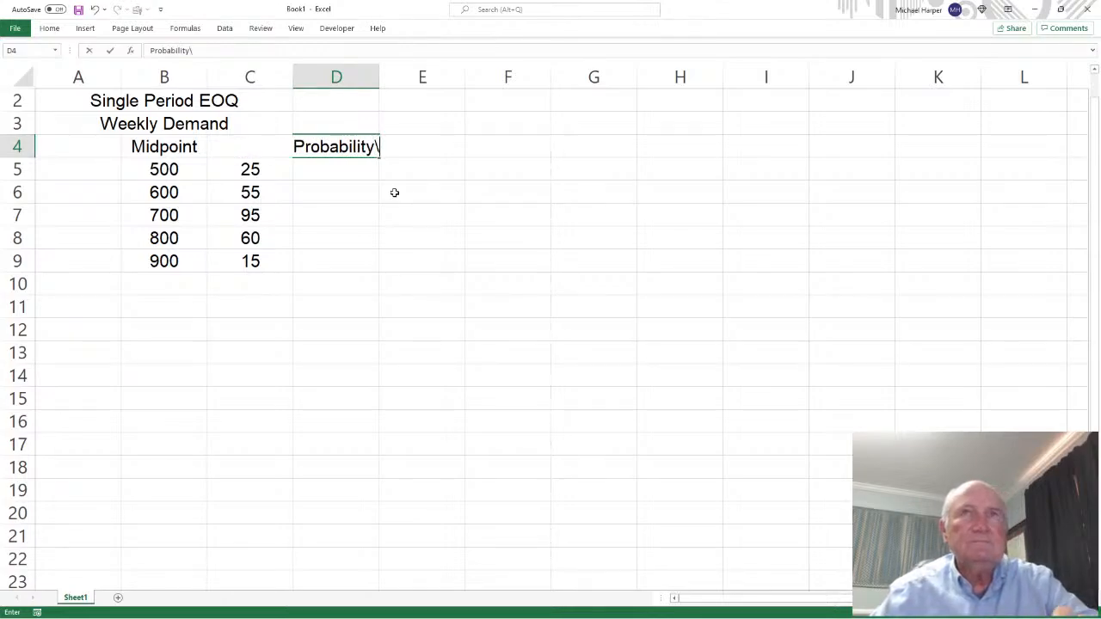
pyautogui.press('BackSpace')
pyautogui.press('Return')
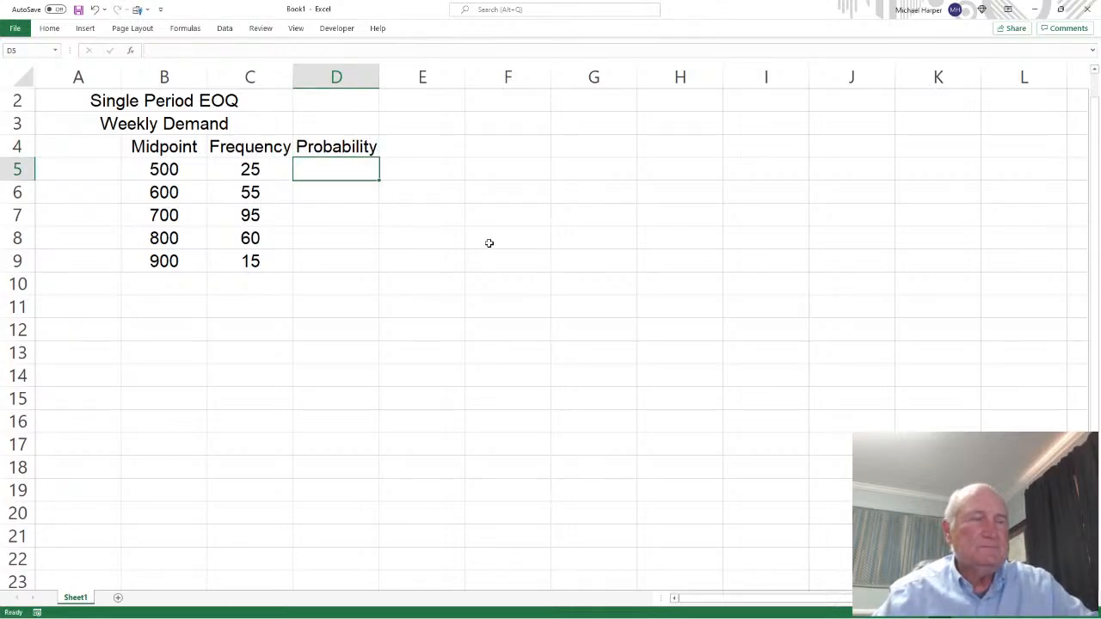
# - Total the frequencies C5 to C9 with a SUM formula in C10 and check its range
pyautogui.scroll(3, 489, 244)
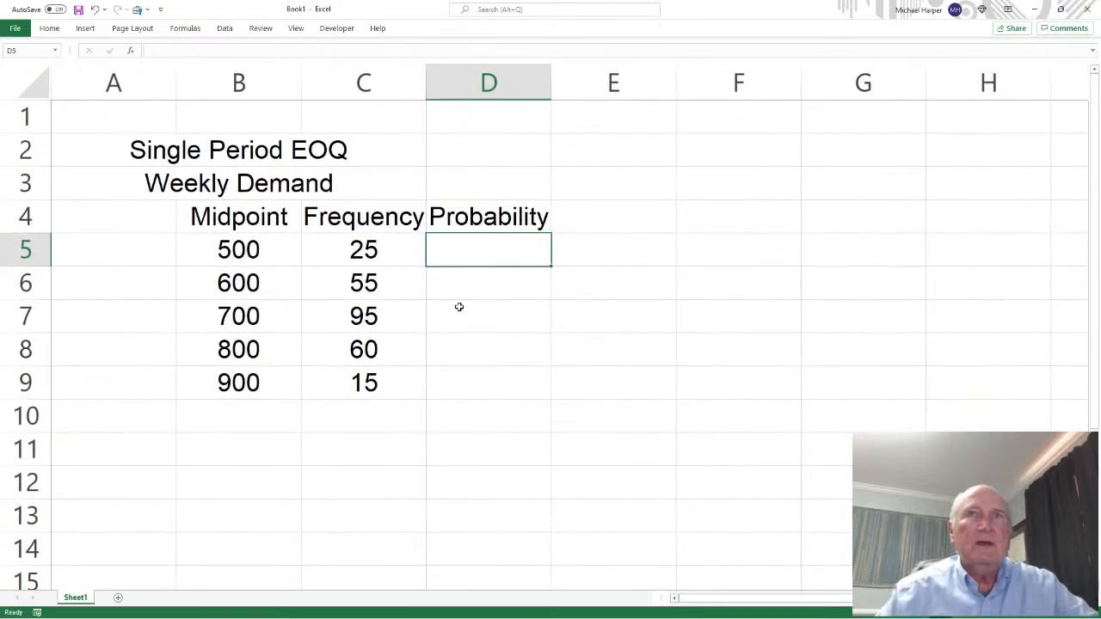
pyautogui.click(372, 403)
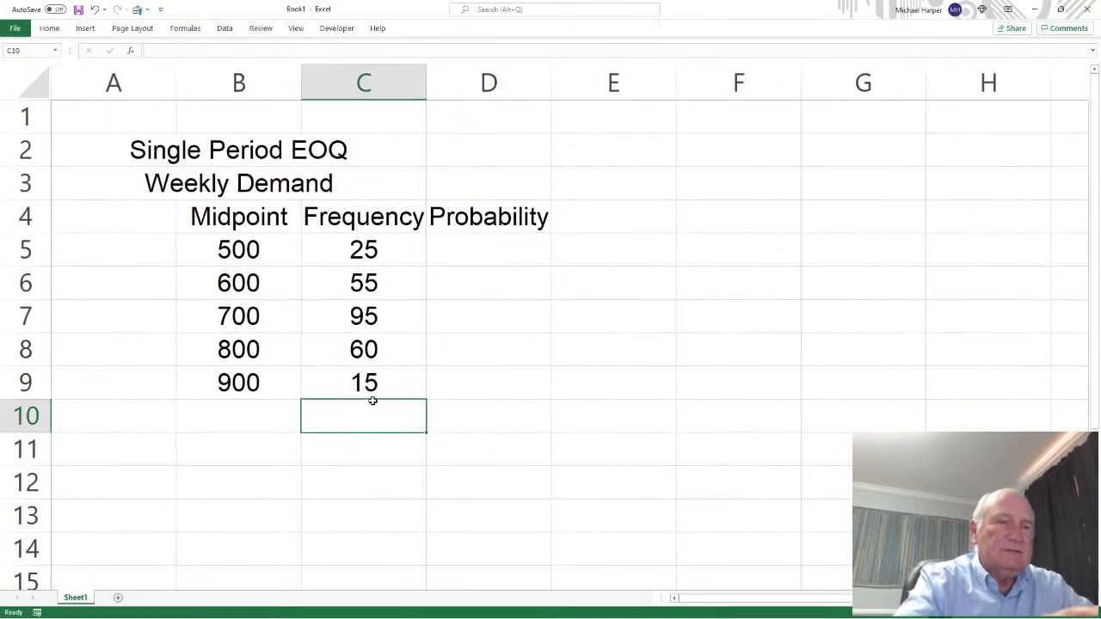
pyautogui.write('=sum(')
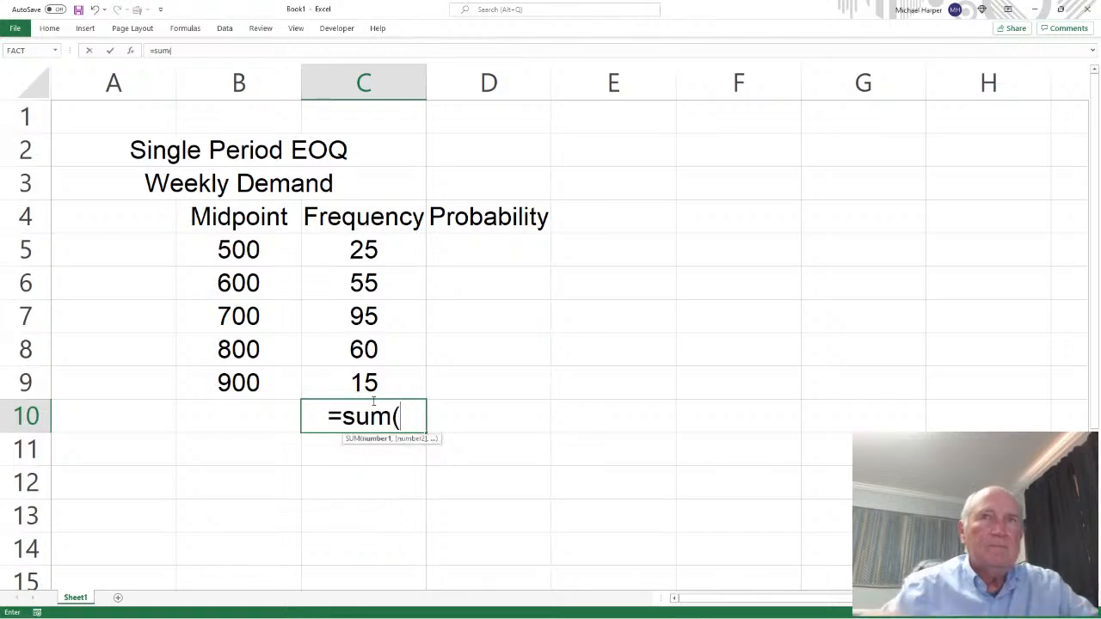
pyautogui.moveTo(368, 255); pyautogui.dragTo(359, 375)
pyautogui.press('Return')
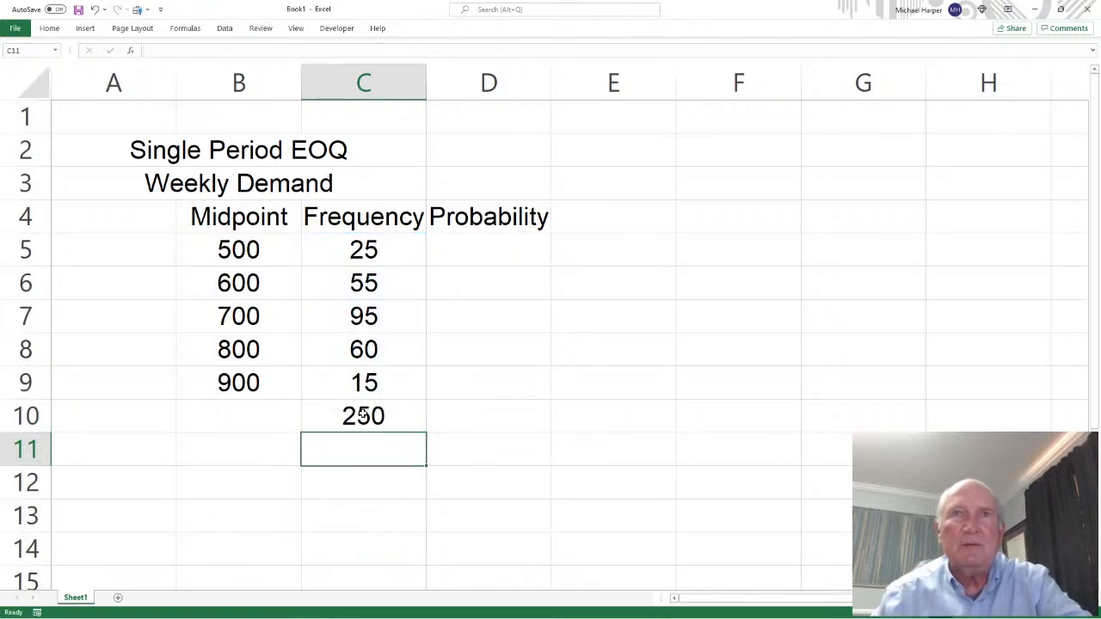
pyautogui.press('Up')
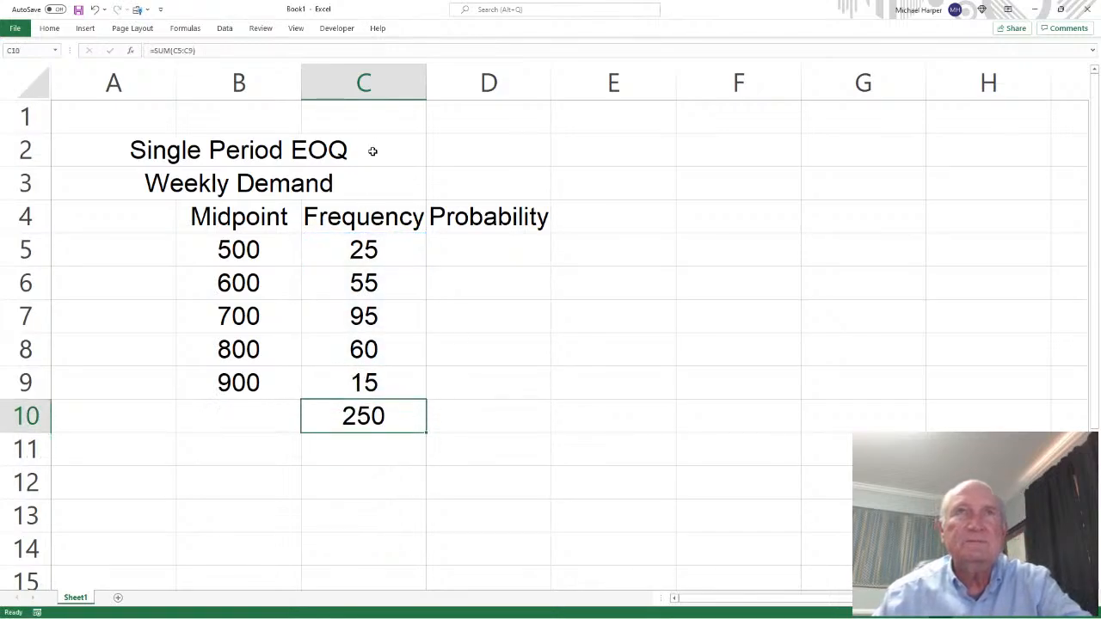
pyautogui.click(218, 54)
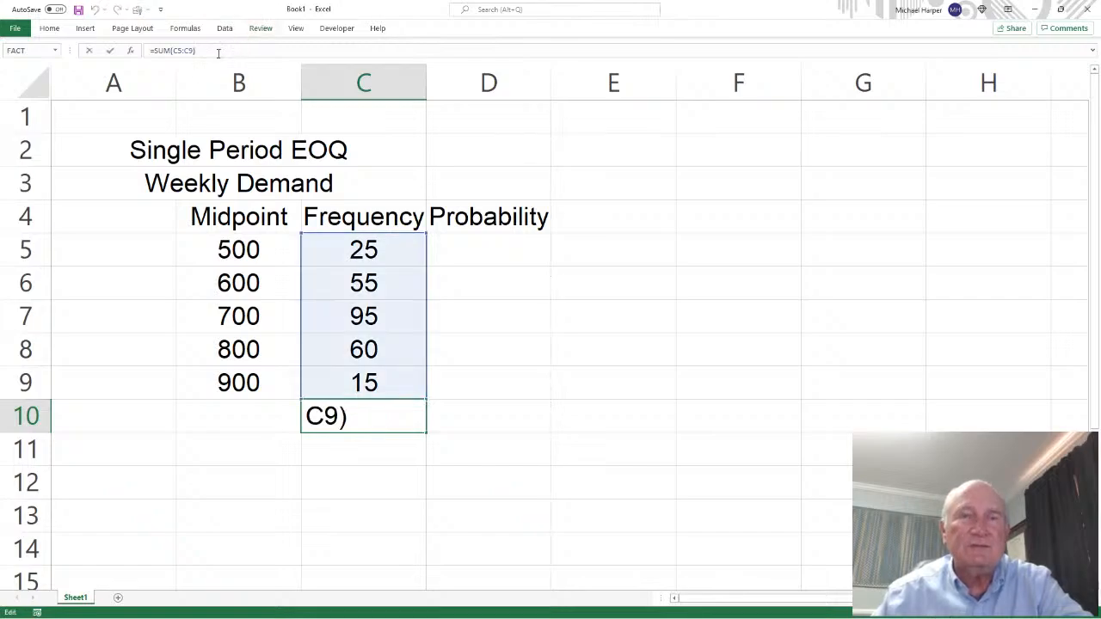
pyautogui.press('Return')
# - Enter the first probability in D5 as C5 divided by an absolute reference to the total in C10
pyautogui.click(473, 247)
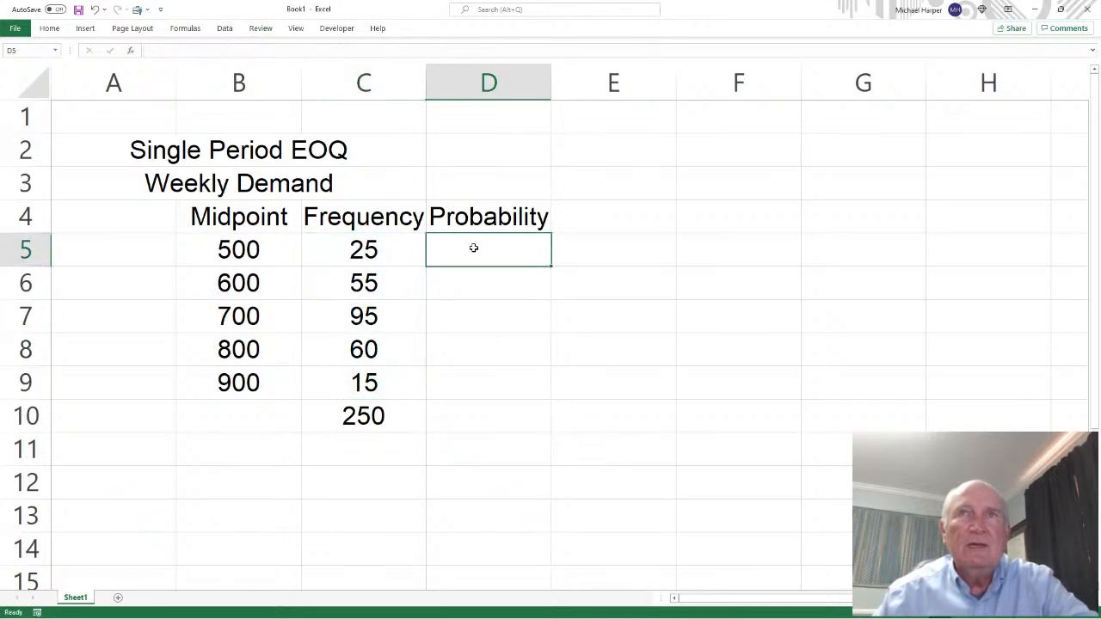
pyautogui.write('=')
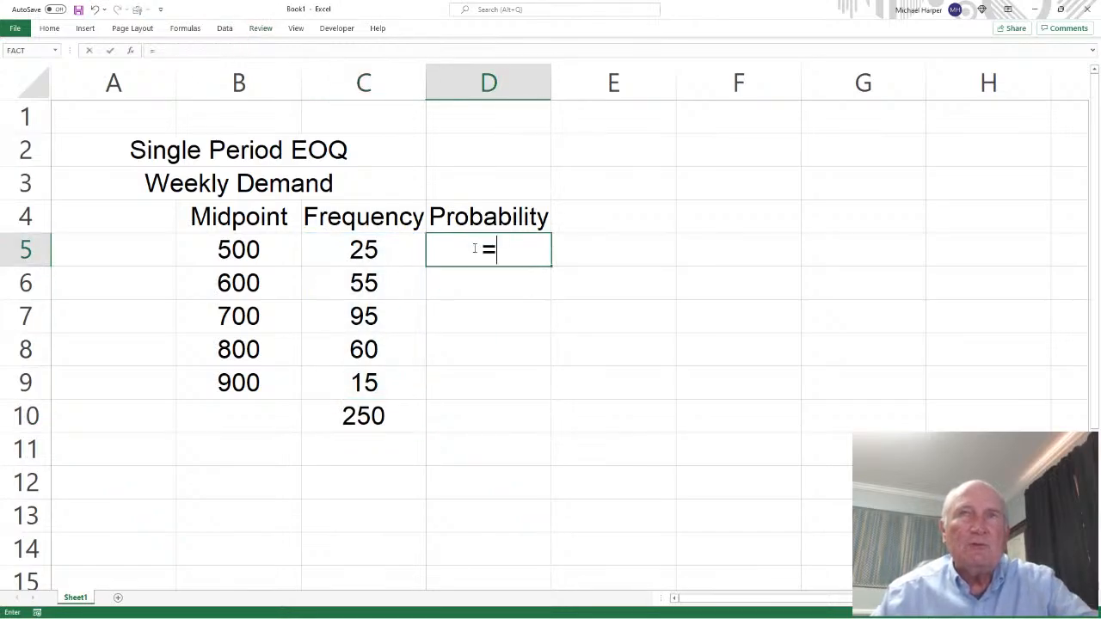
pyautogui.click(365, 253)
pyautogui.write('/')
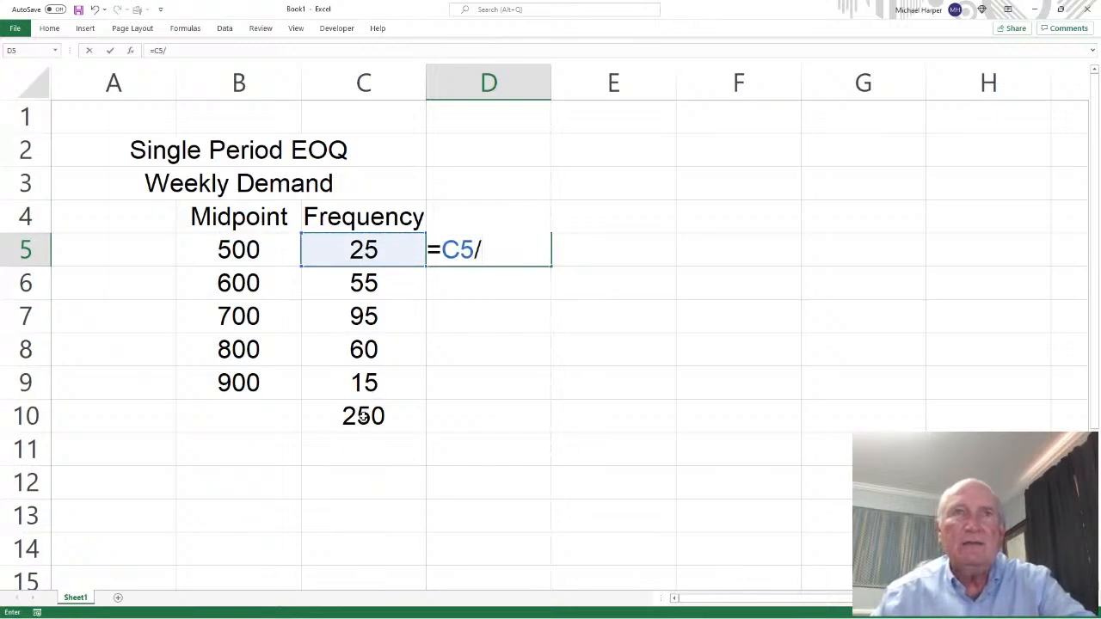
pyautogui.click(363, 417)
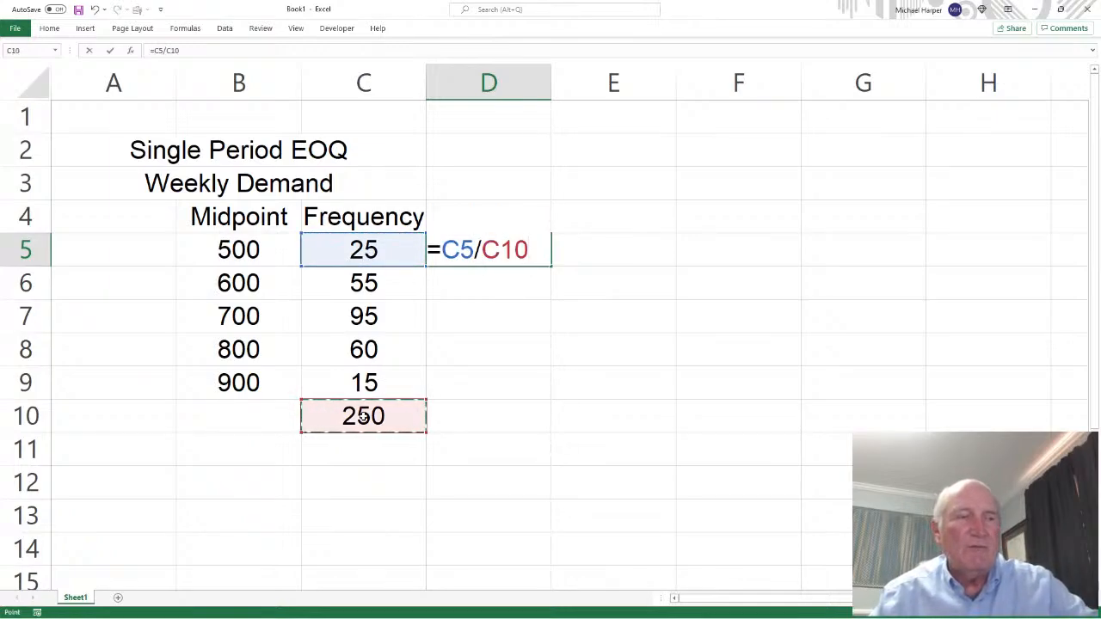
pyautogui.press('F4')
pyautogui.press('Return')
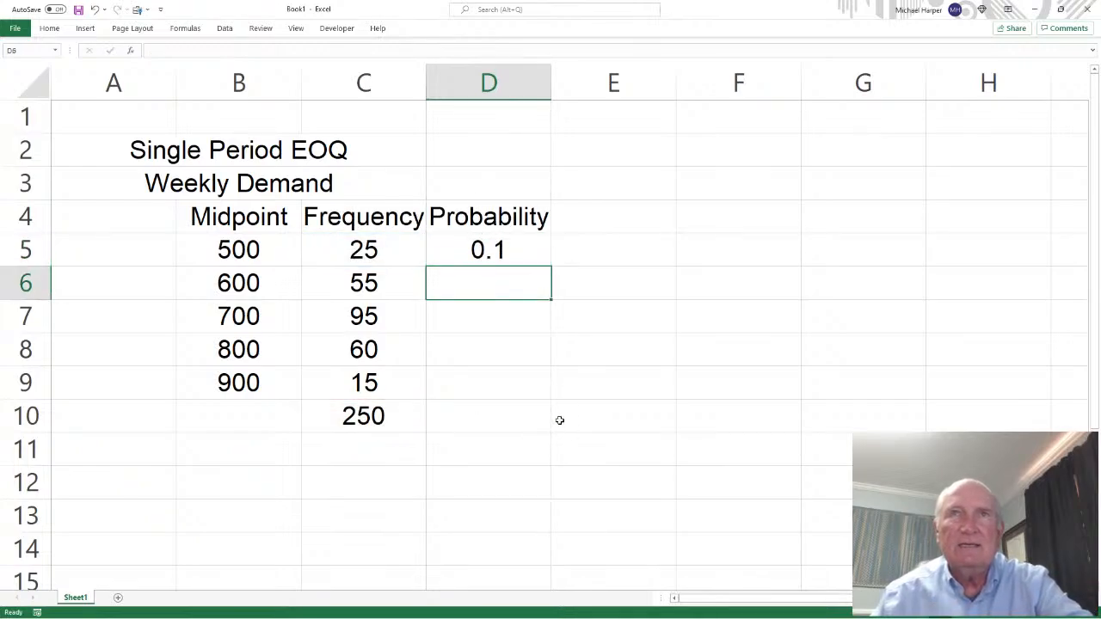
# - Fill the probability formula from D5 down to D9 and copy the total formula from C10 to D10
pyautogui.click(489, 258)
pyautogui.moveTo(552, 267); pyautogui.dragTo(554, 387)
pyautogui.click(408, 419)
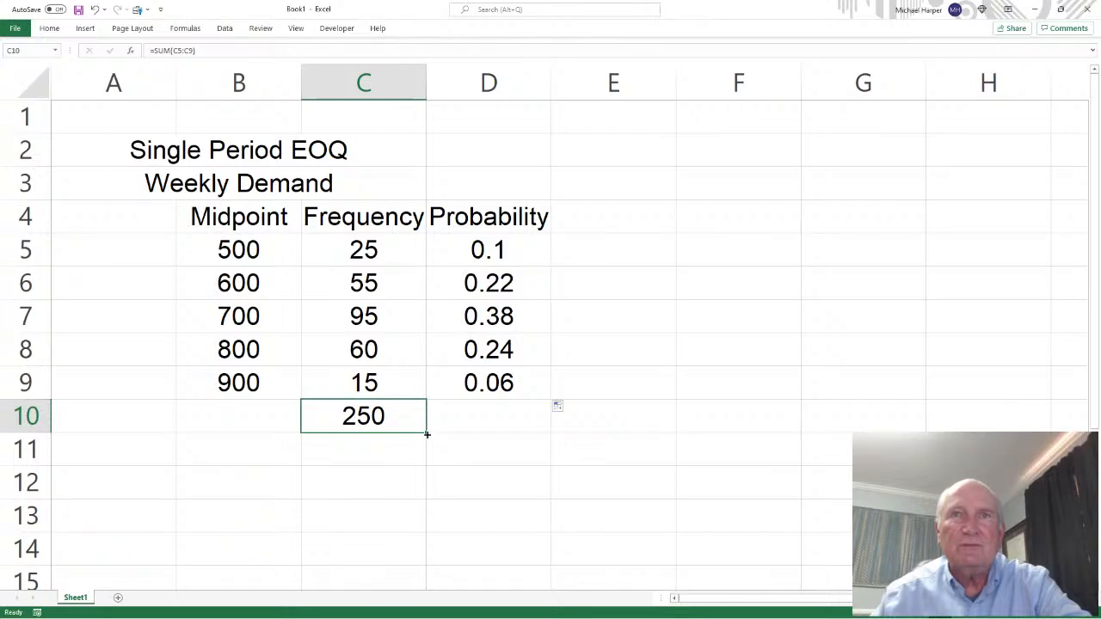
pyautogui.moveTo(426, 435); pyautogui.dragTo(538, 436)
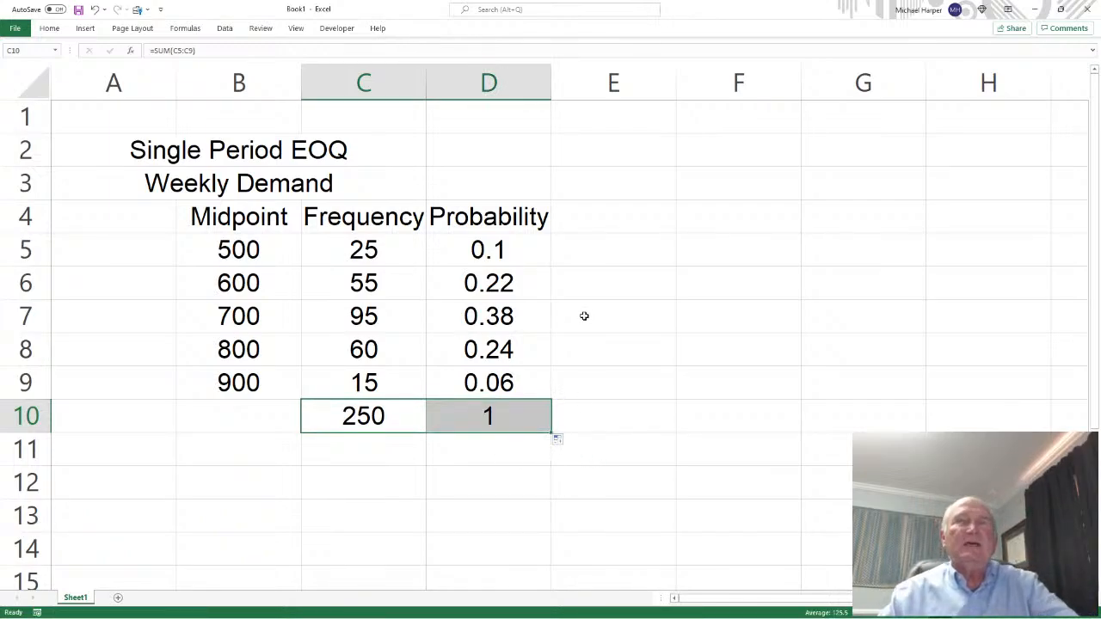
# - Move the table in B4:D10 down by one row so its headings start in B5
pyautogui.click(635, 235)
pyautogui.click(625, 211)
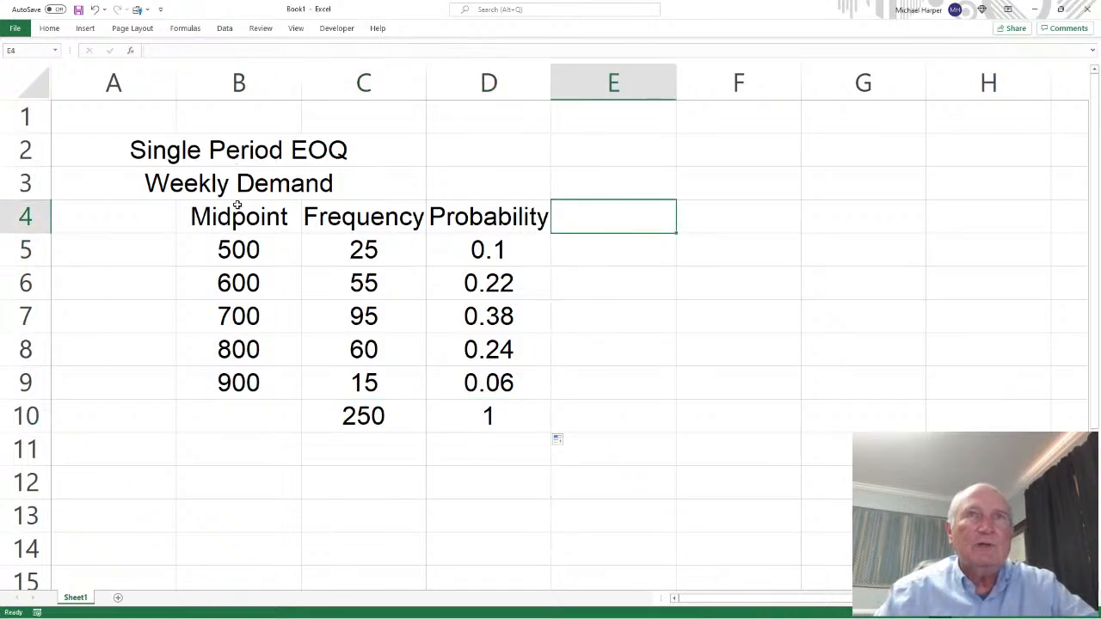
pyautogui.moveTo(237, 207); pyautogui.dragTo(482, 422)
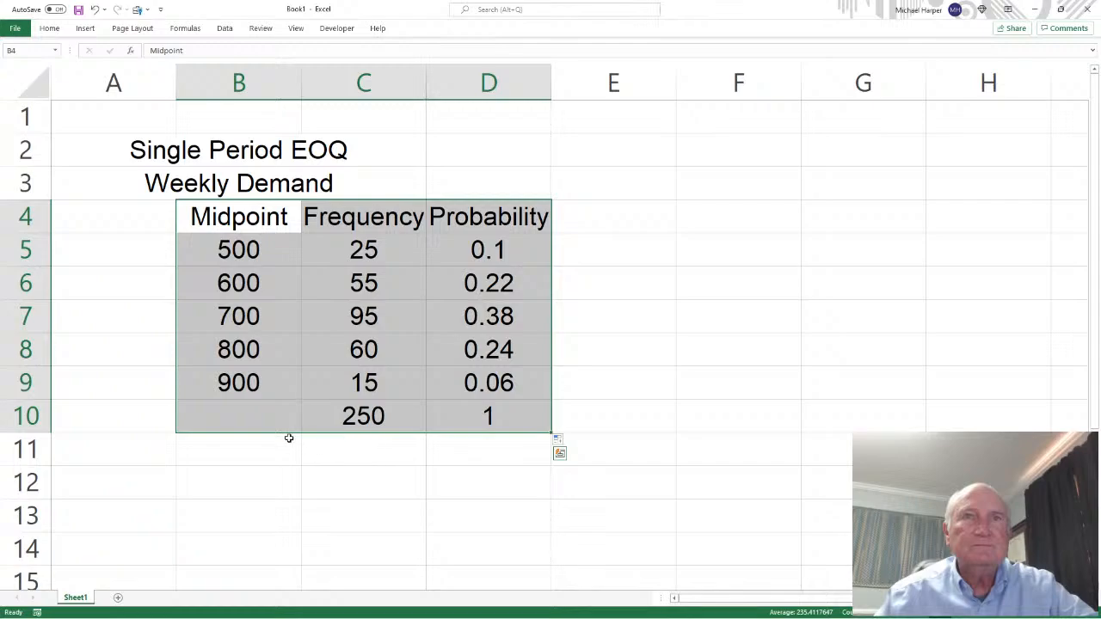
pyautogui.moveTo(289, 435); pyautogui.dragTo(290, 469)
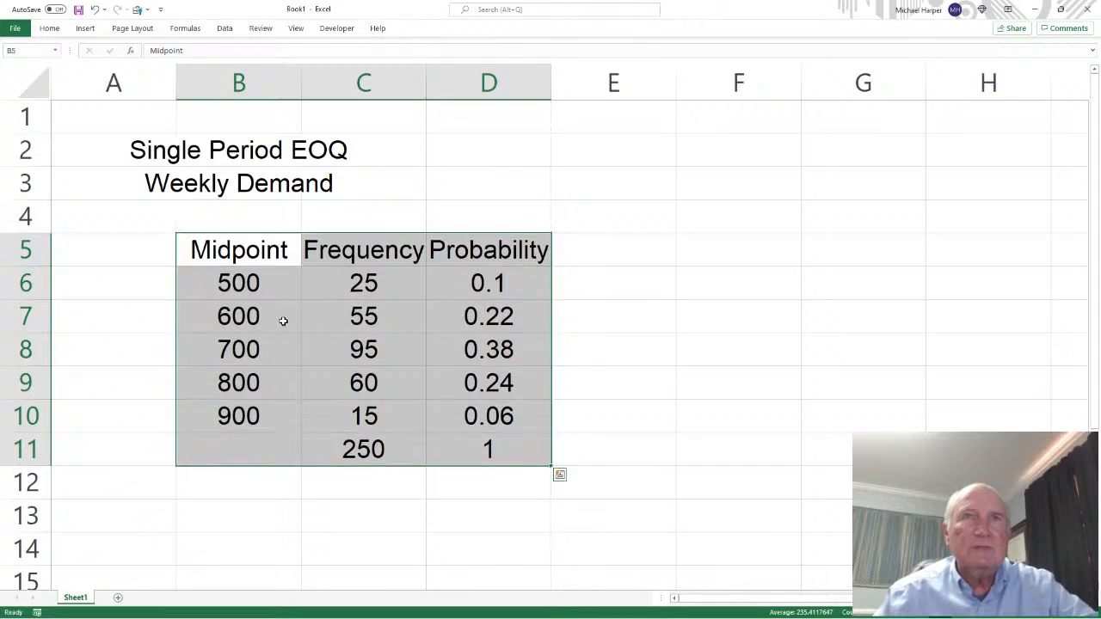
# - Enter the symbols X, F and P in B4, C4 and D4 above the Midpoint, Frequency and Probability headings
pyautogui.click(264, 220)
pyautogui.write('X')
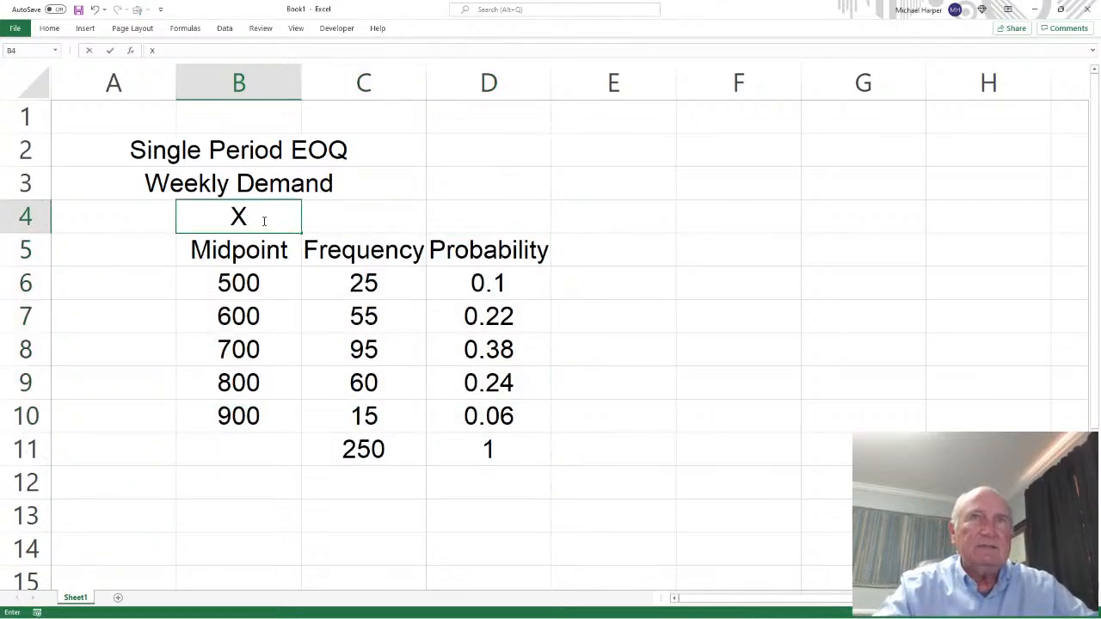
pyautogui.press('Tab')
pyautogui.write('Frequency')
pyautogui.press('Tab')
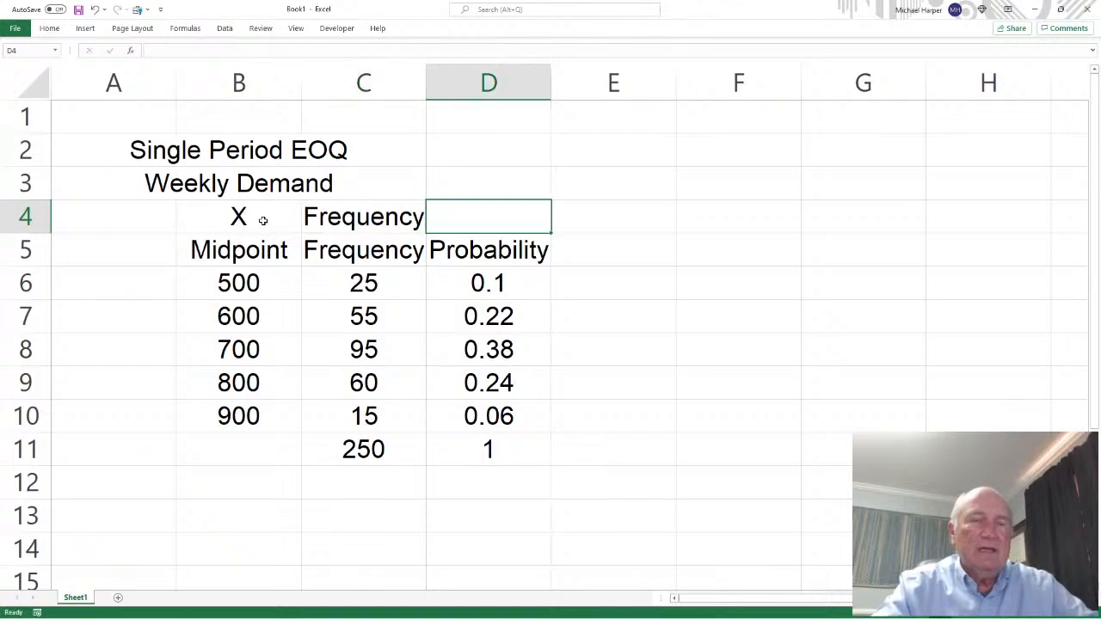
pyautogui.press('Left')
pyautogui.write('F')
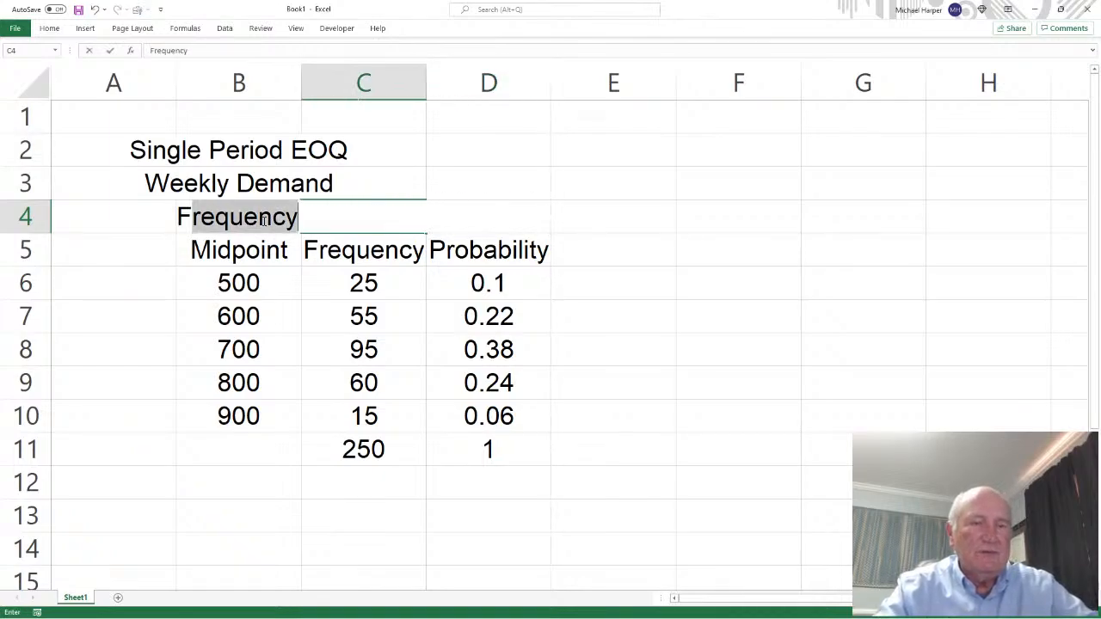
pyautogui.press('Delete')
pyautogui.press('Tab')
pyautogui.write('P')
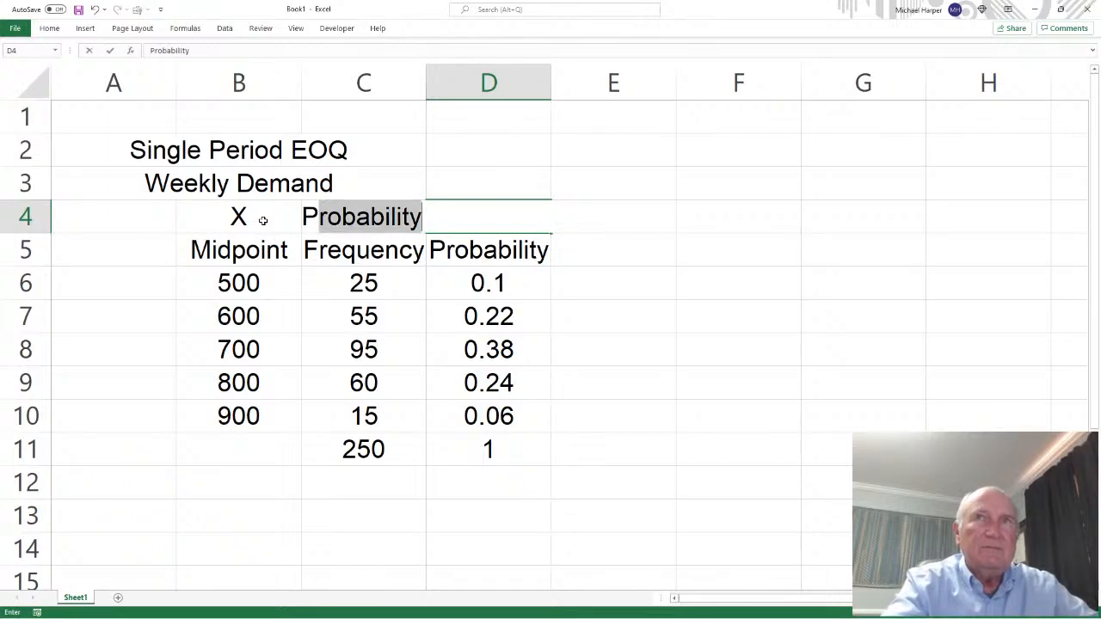
pyautogui.press('Delete')
pyautogui.press('Tab')
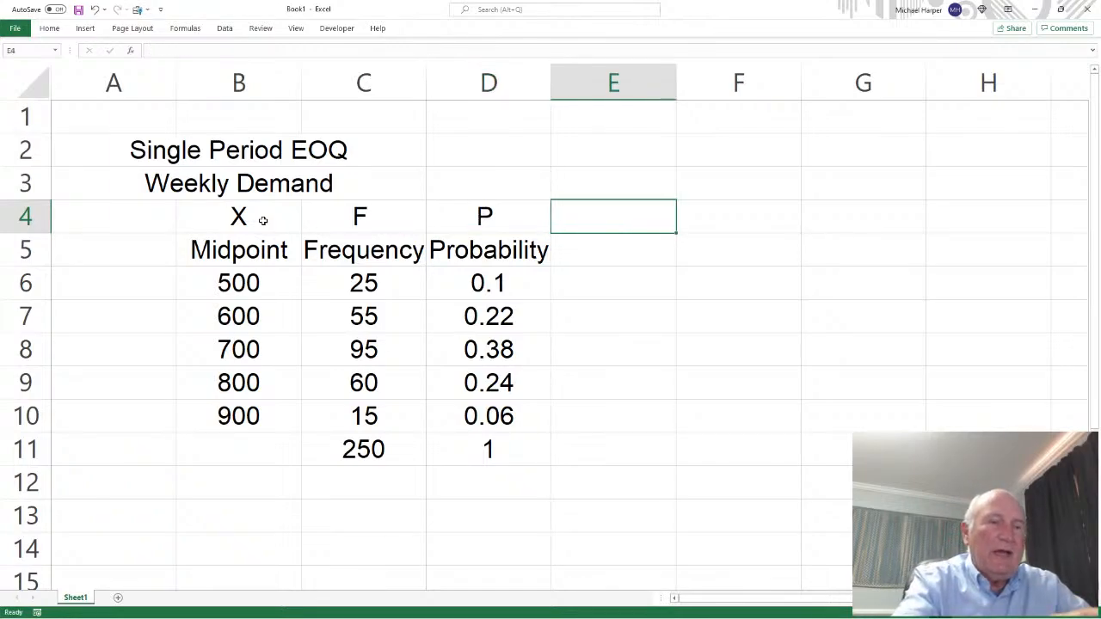
# - Enter the heading "XP" in E4 and the formula =B6*D6 in E5
pyautogui.write('XP')
pyautogui.press('Return')
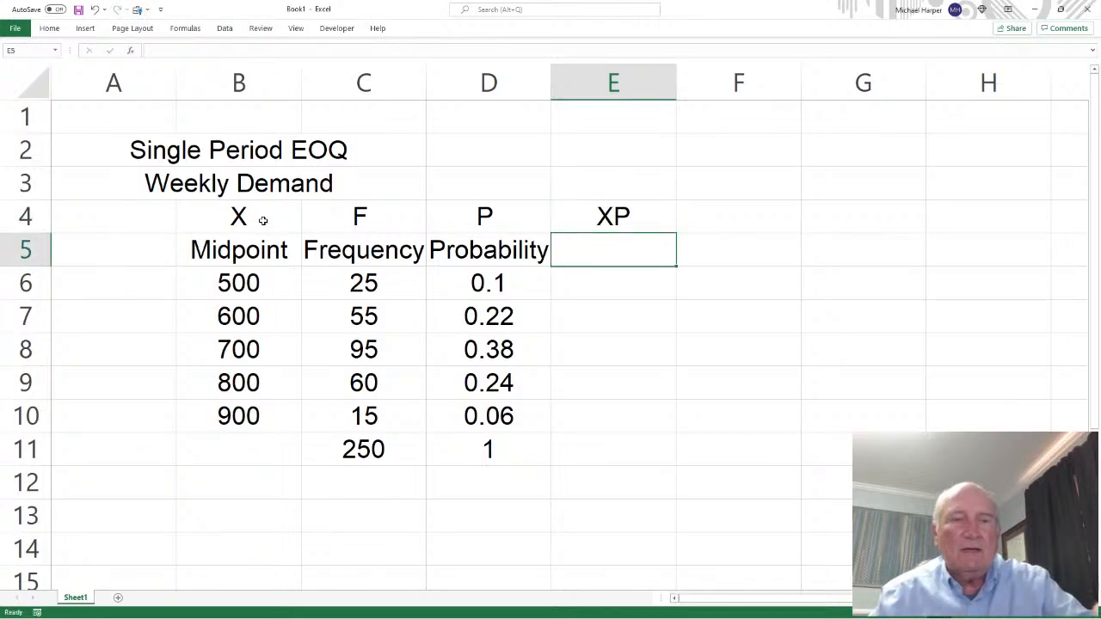
pyautogui.write('=')
pyautogui.click(222, 288)
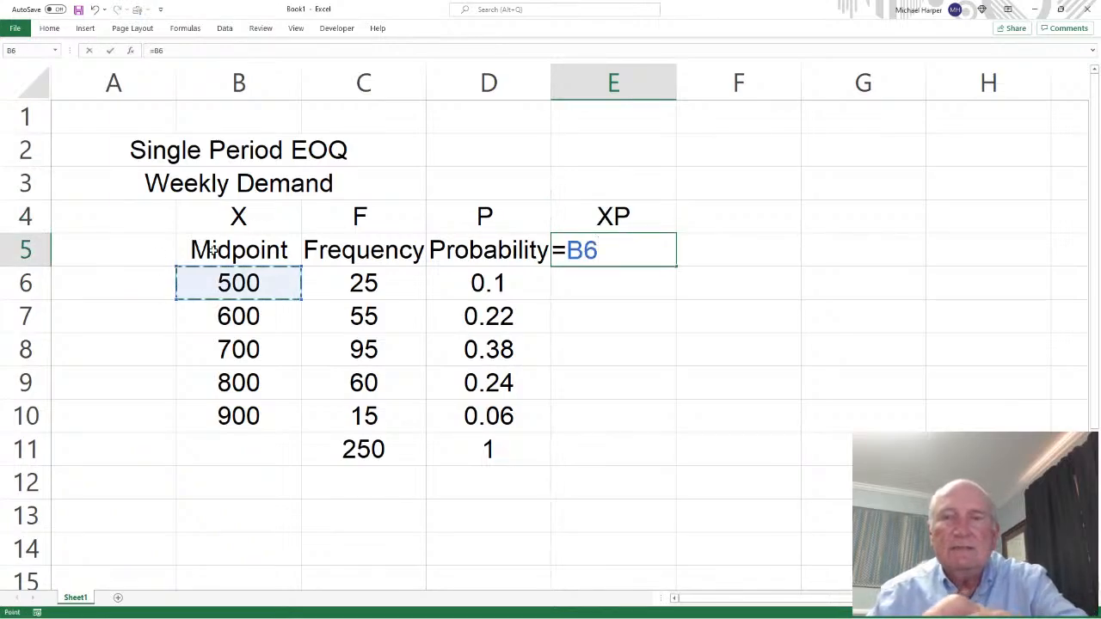
pyautogui.write('*')
pyautogui.click(480, 278)
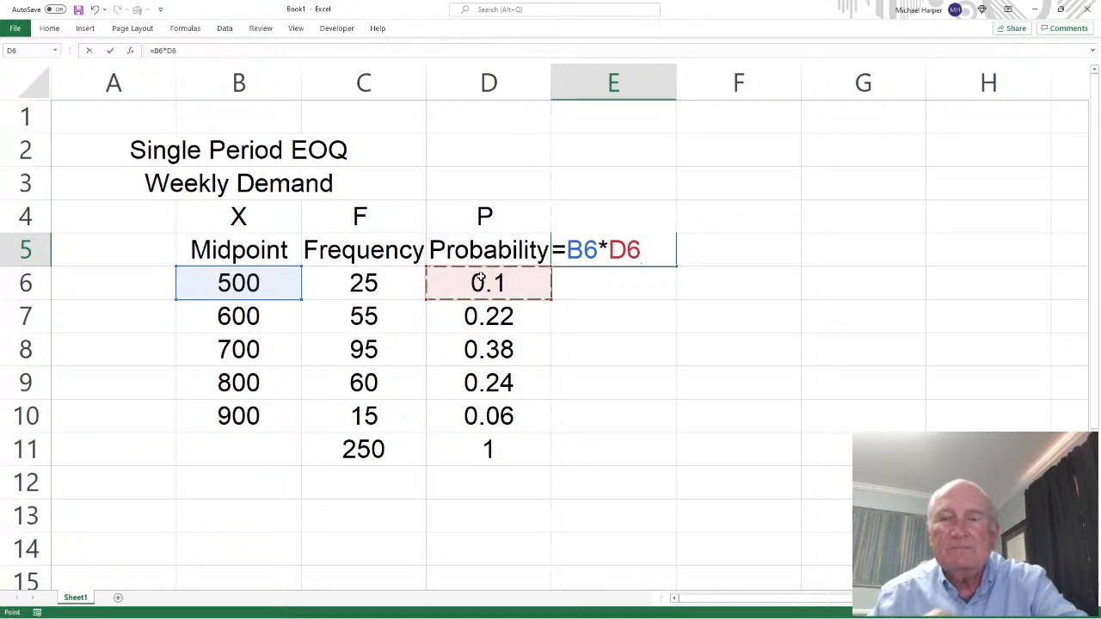
pyautogui.press('Return')
# - Move the XP formula from E5 to E6 and the XP heading from E4 to E5
pyautogui.click(625, 257)
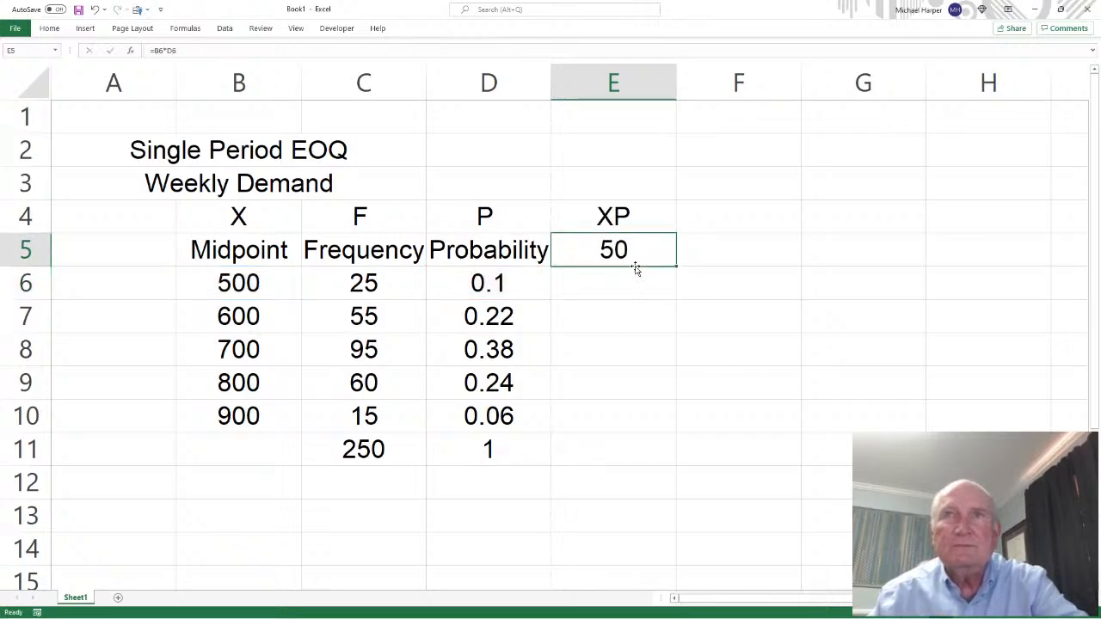
pyautogui.moveTo(637, 269); pyautogui.dragTo(635, 281)
pyautogui.click(635, 263)
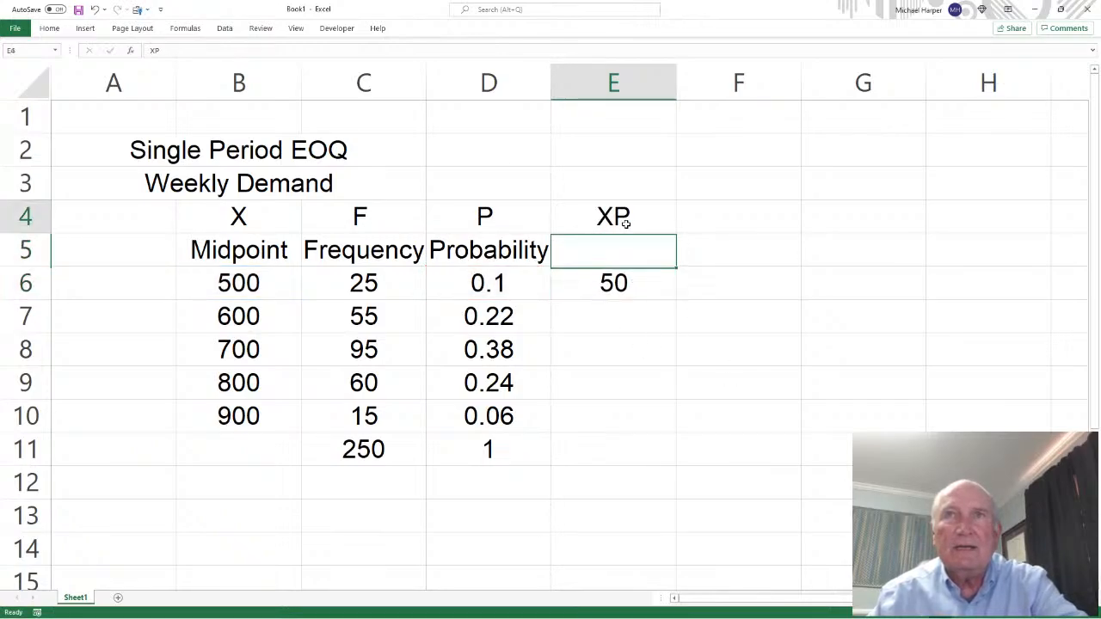
pyautogui.click(622, 219)
pyautogui.moveTo(626, 236); pyautogui.dragTo(633, 257)
# - Fill the XP formula from E6 down to E10 and copy the total formula from D11 to E11
pyautogui.click(642, 284)
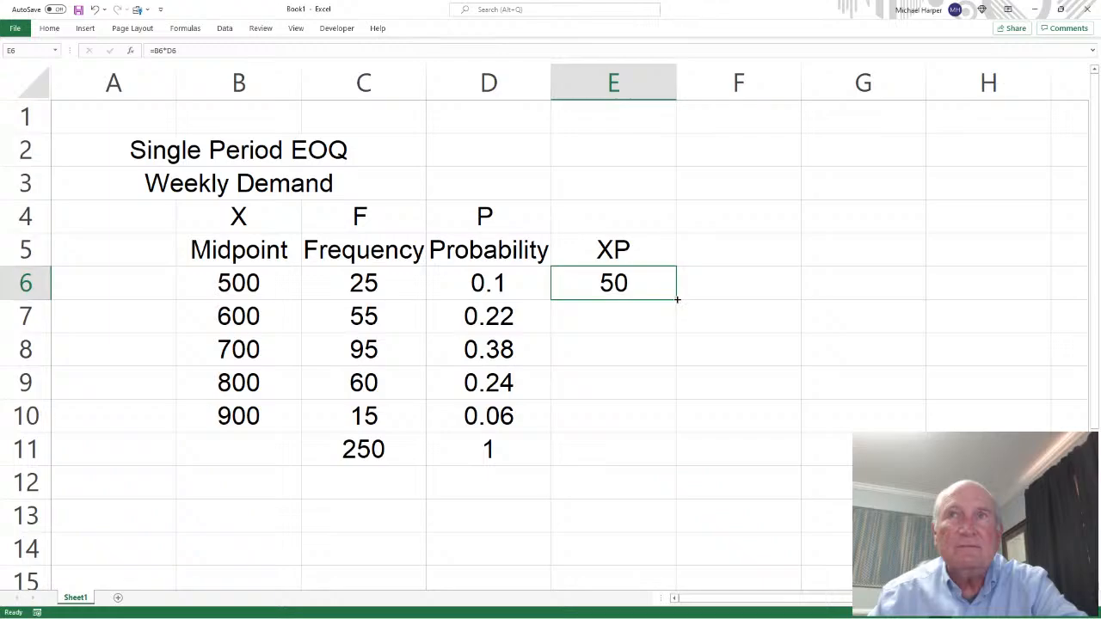
pyautogui.moveTo(677, 300); pyautogui.dragTo(676, 428)
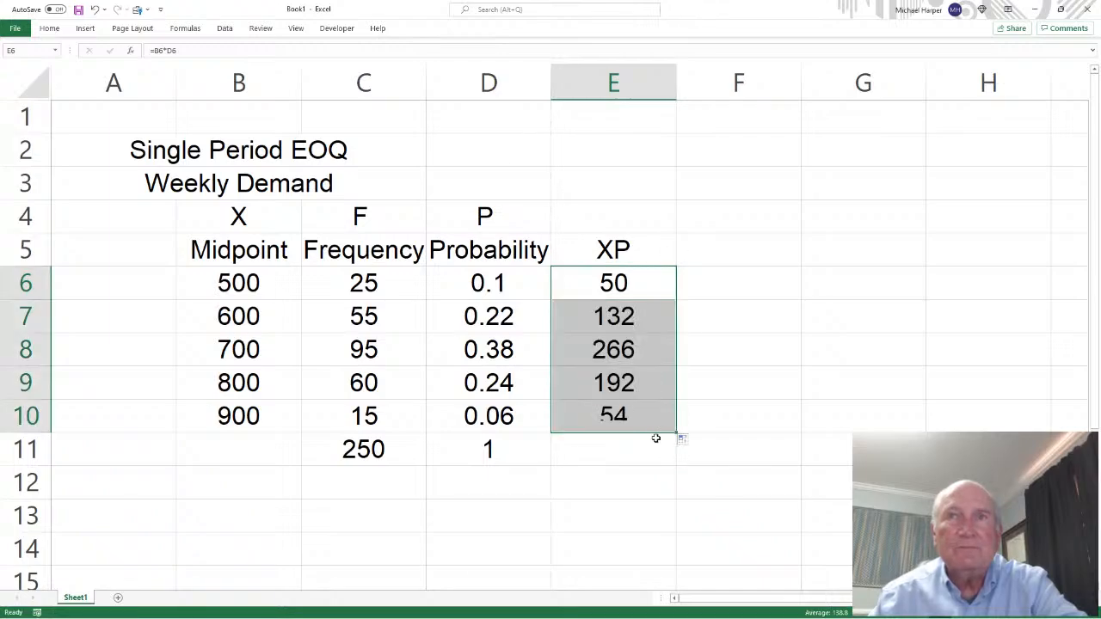
pyautogui.click(617, 448)
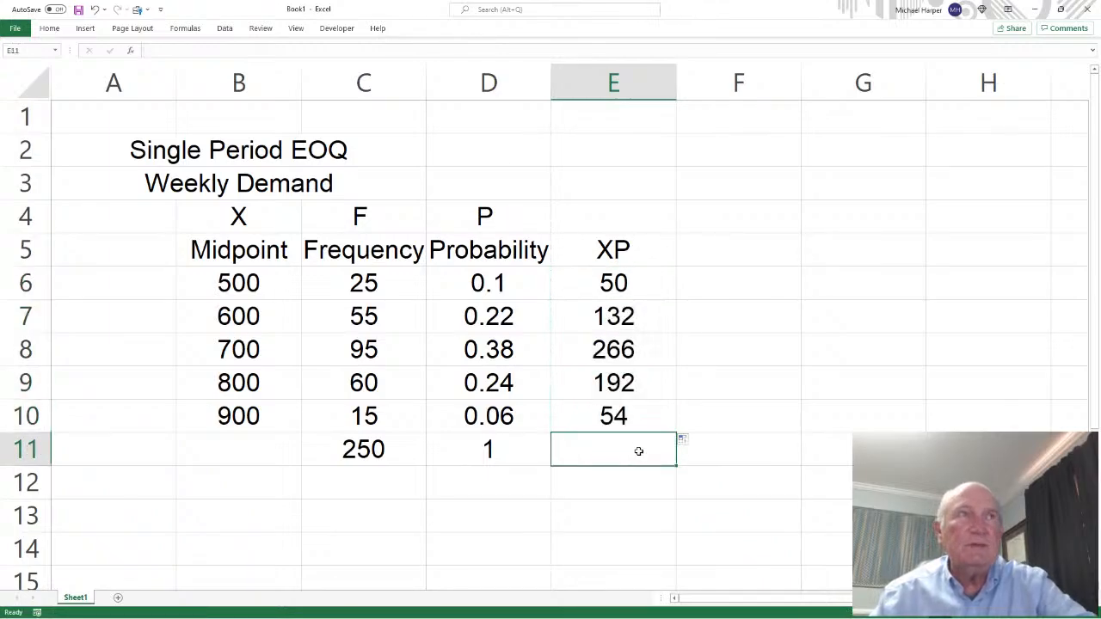
pyautogui.click(544, 450)
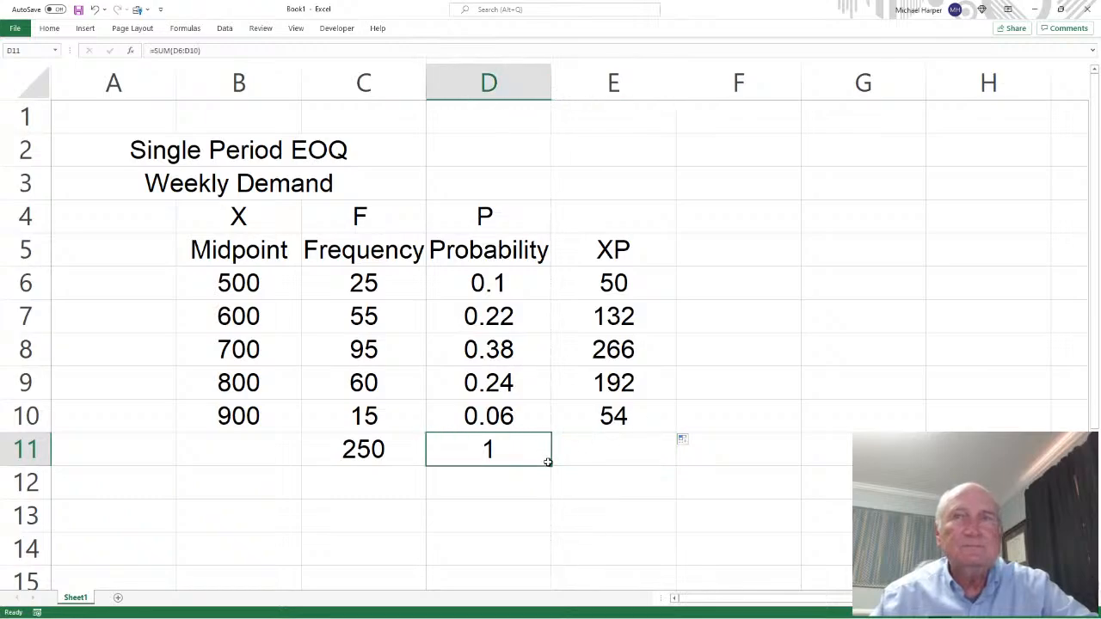
pyautogui.moveTo(551, 467); pyautogui.dragTo(627, 450)
pyautogui.click(627, 450)
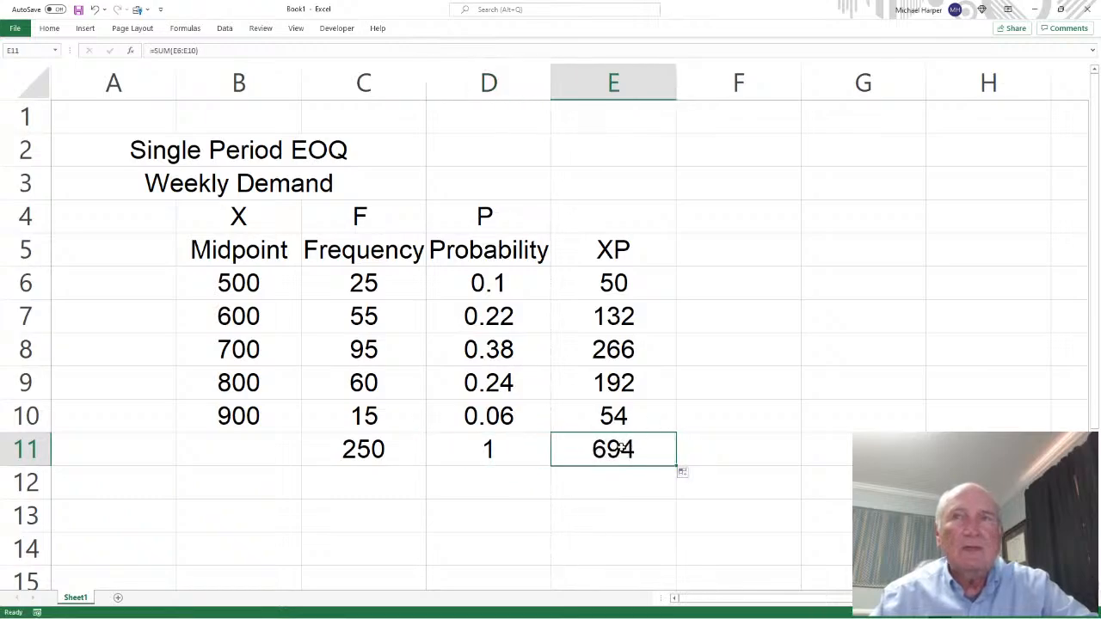
# - Enter the heading "XXP" in F5 and the formula =B6*B6*D6 in F6
pyautogui.click(729, 248)
pyautogui.write('XXP')
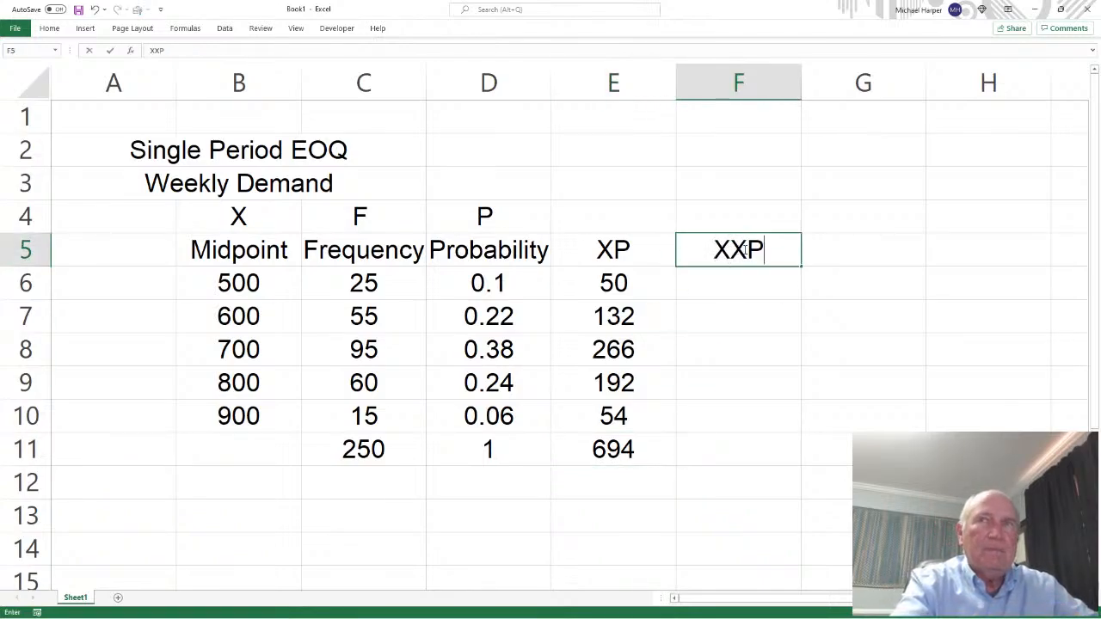
pyautogui.press('Return')
pyautogui.write('=')
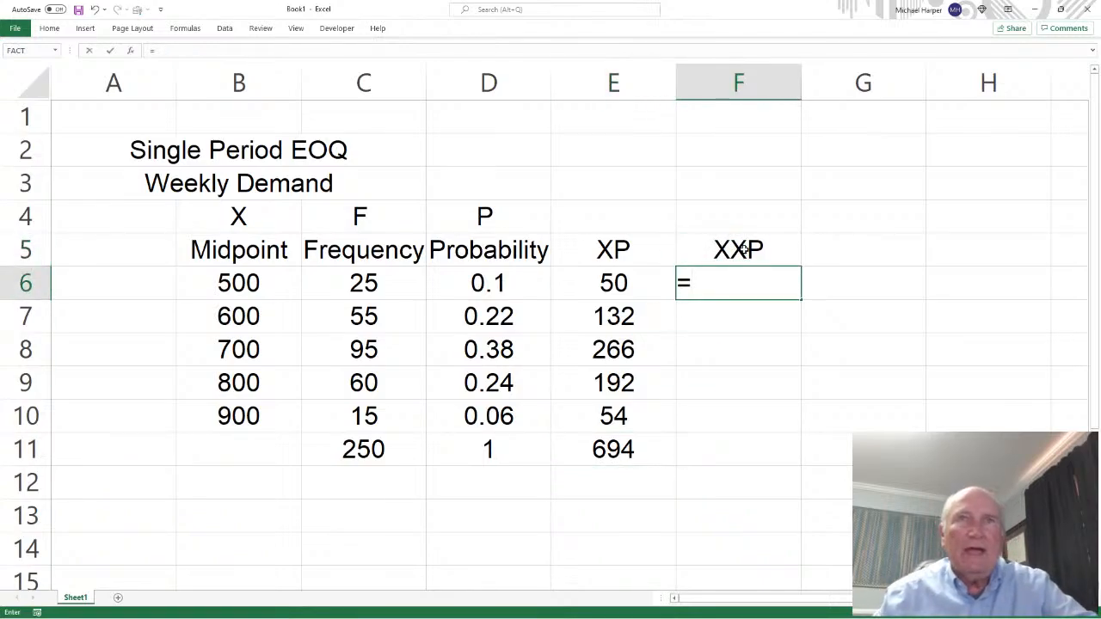
pyautogui.click(238, 283)
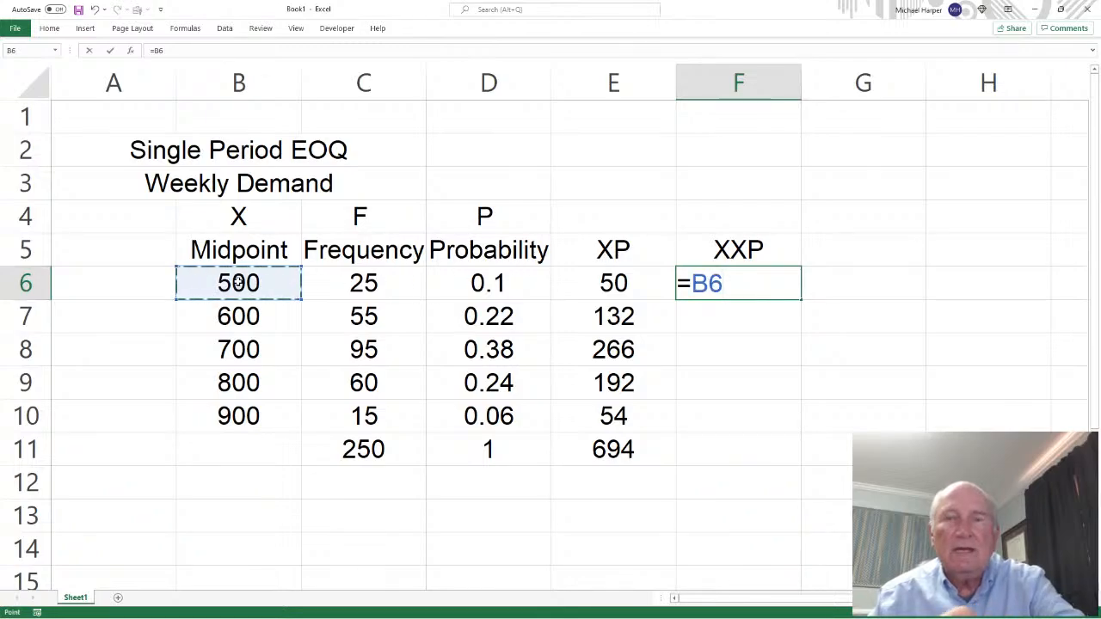
pyautogui.write('*')
pyautogui.click(238, 284)
pyautogui.write('*')
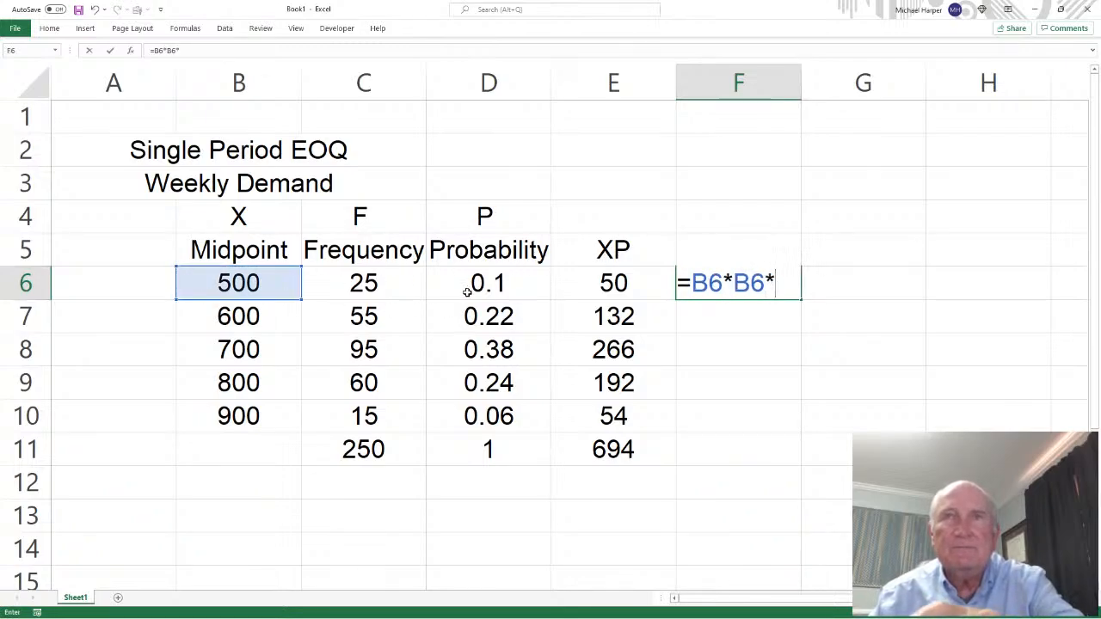
pyautogui.click(489, 291)
pyautogui.press('Return')
# - Fill the XXP formula from F6 down to F10 and copy the total formula from E11 to F11
pyautogui.click(740, 289)
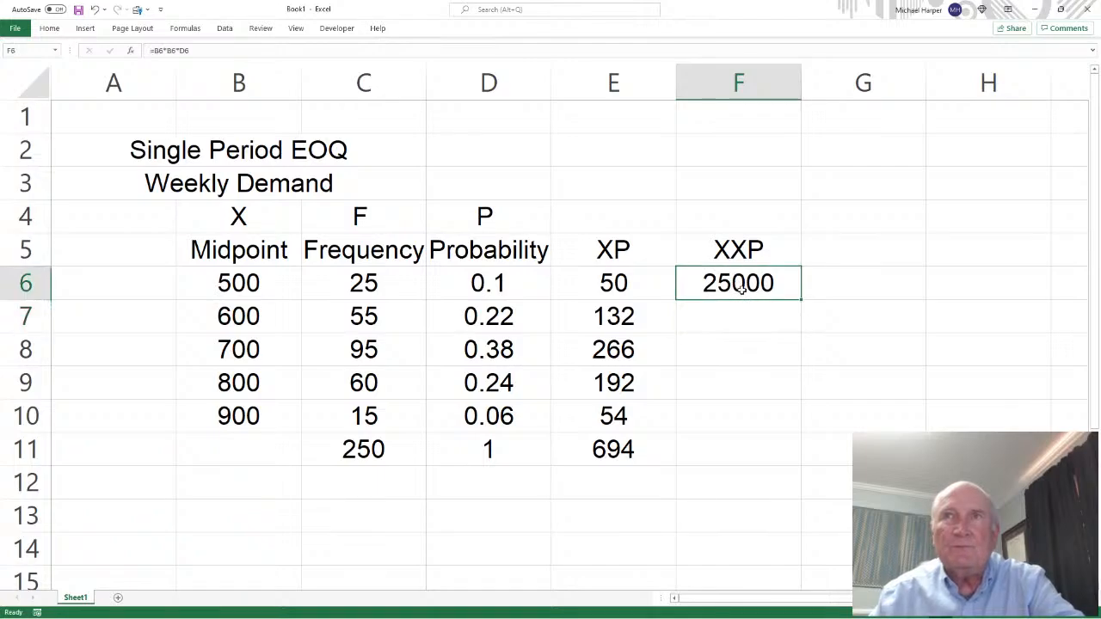
pyautogui.moveTo(800, 302); pyautogui.dragTo(801, 432)
pyautogui.click(640, 450)
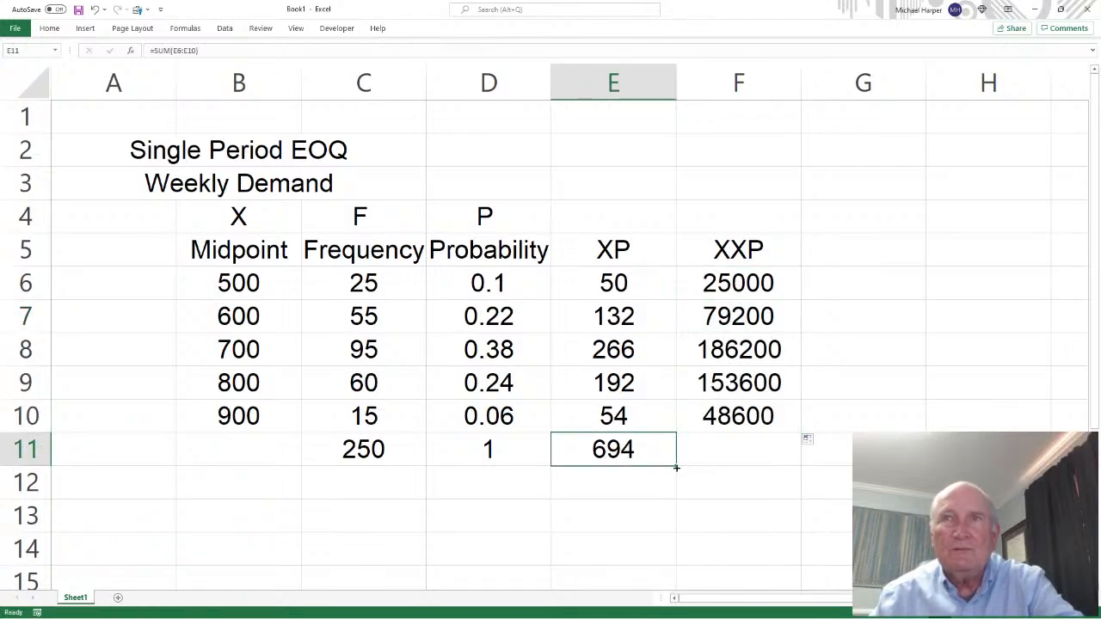
pyautogui.moveTo(676, 468); pyautogui.dragTo(747, 469)
# - Enter the label "Variance=" in E12 and the formula =F11-E11*E11 in F12
pyautogui.click(640, 482)
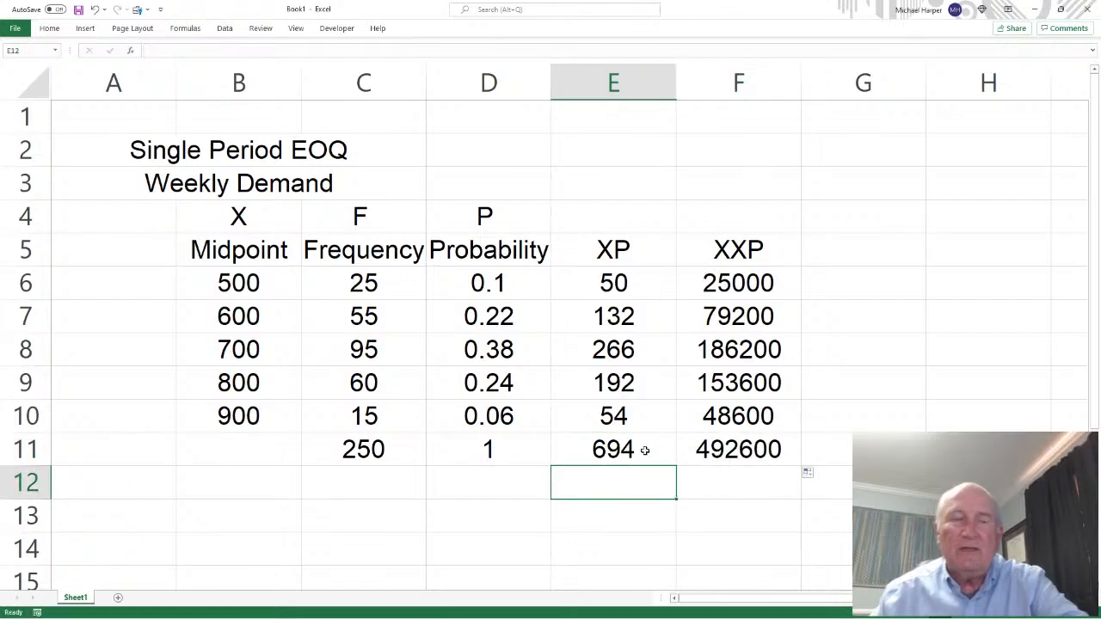
pyautogui.write('Va')
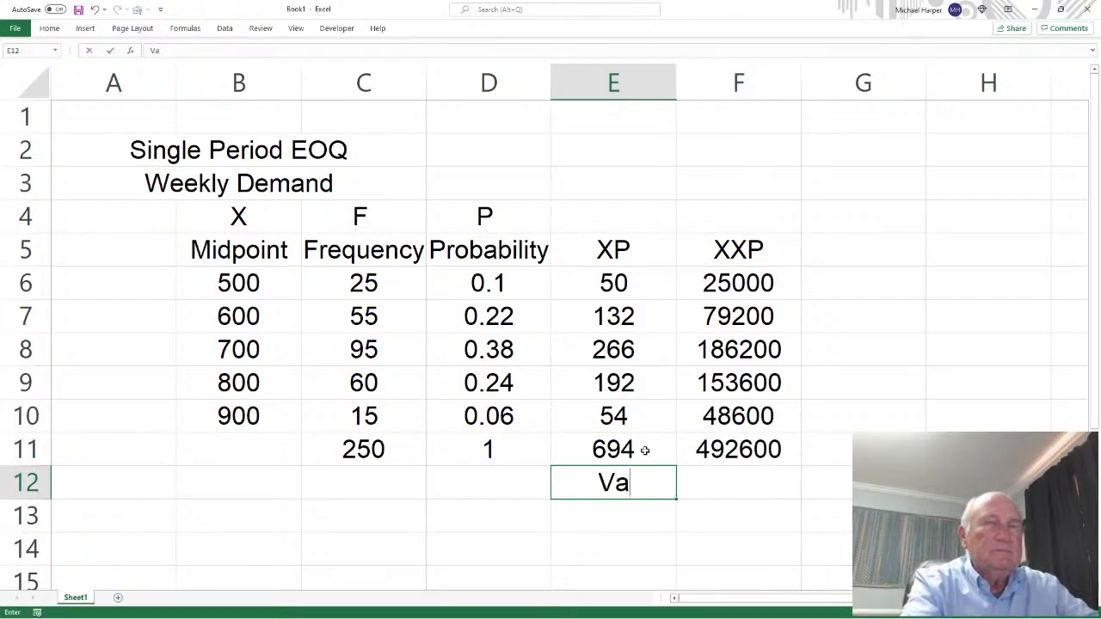
pyautogui.write('riance=')
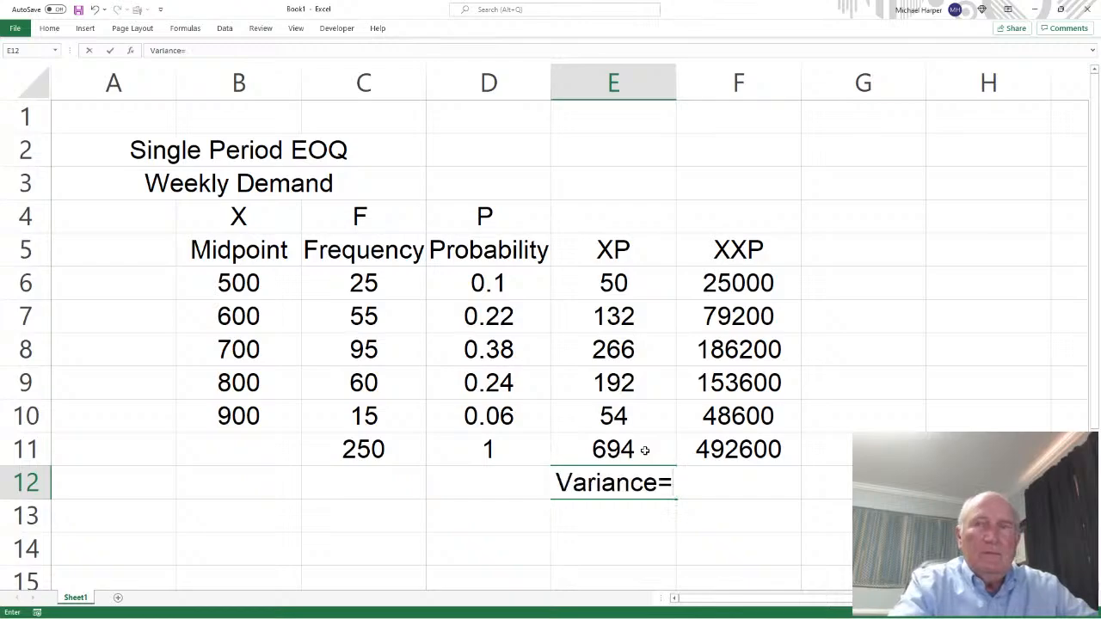
pyautogui.press('Tab')
pyautogui.write('=')
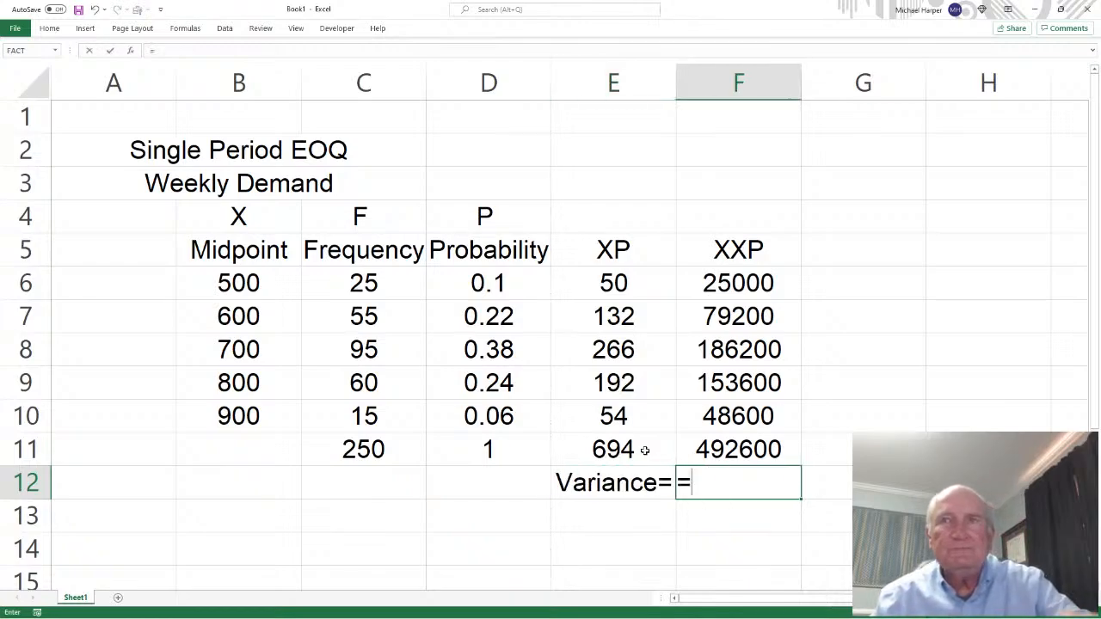
pyautogui.click(720, 454)
pyautogui.write('/')
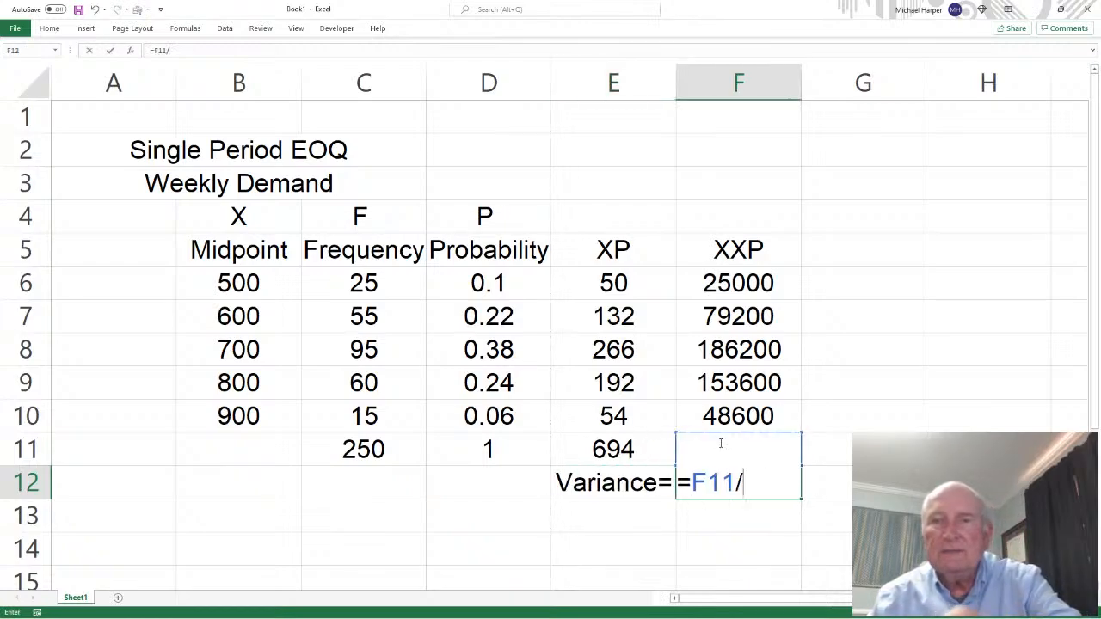
pyautogui.press('BackSpace')
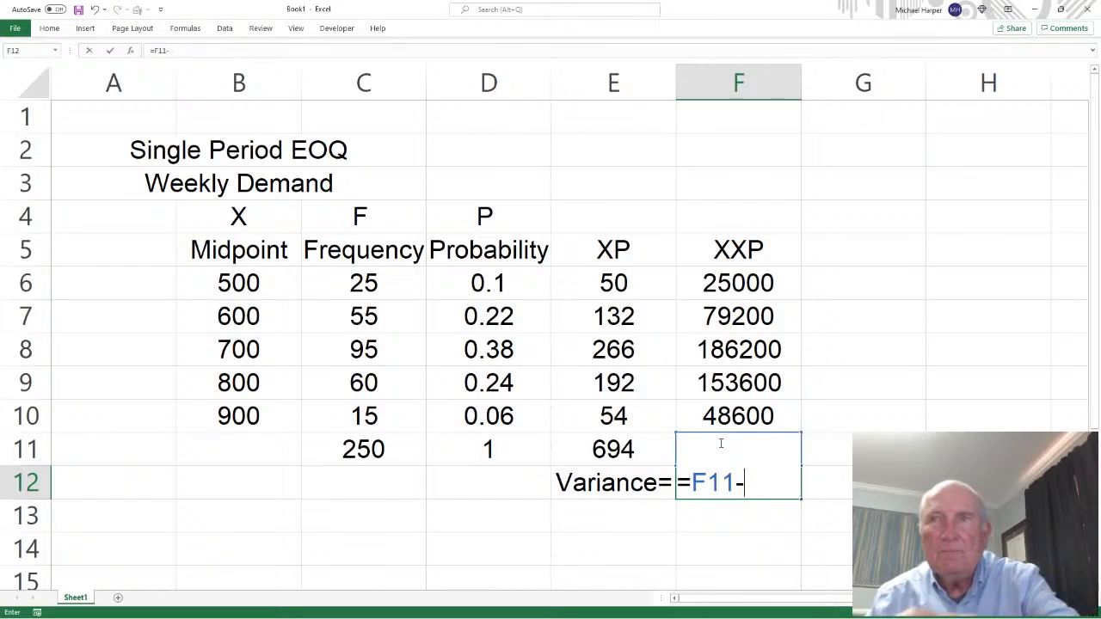
pyautogui.click(613, 449)
pyautogui.write('*')
pyautogui.click(613, 449)
pyautogui.press('Return')
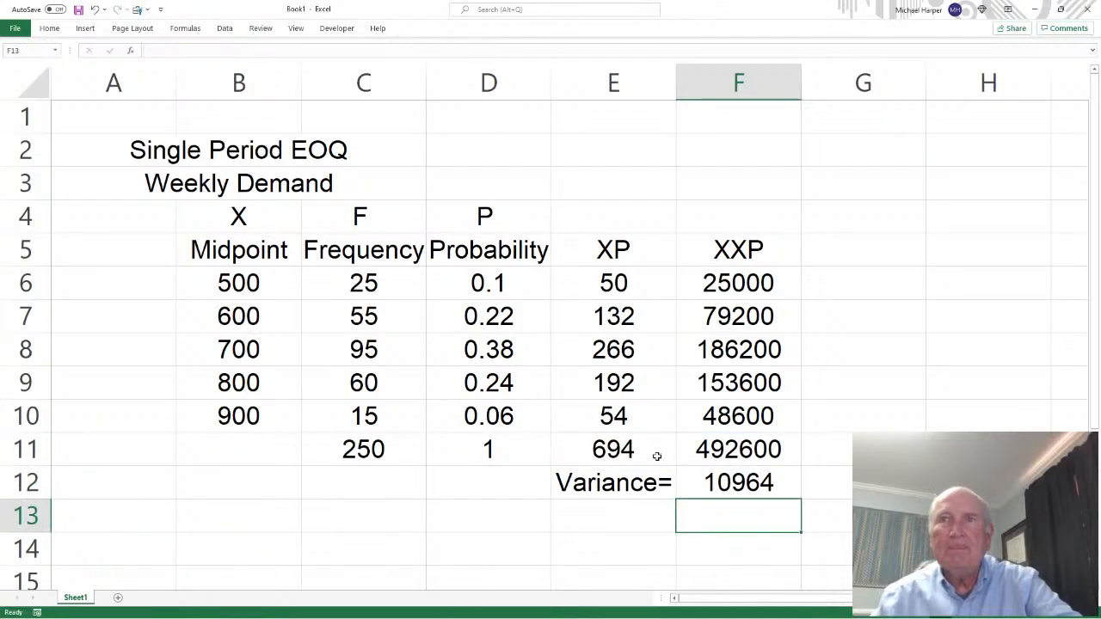
# - Enter the label "SD=" in E13 and the square root formula =sqrt(F12) in F13
pyautogui.click(618, 510)
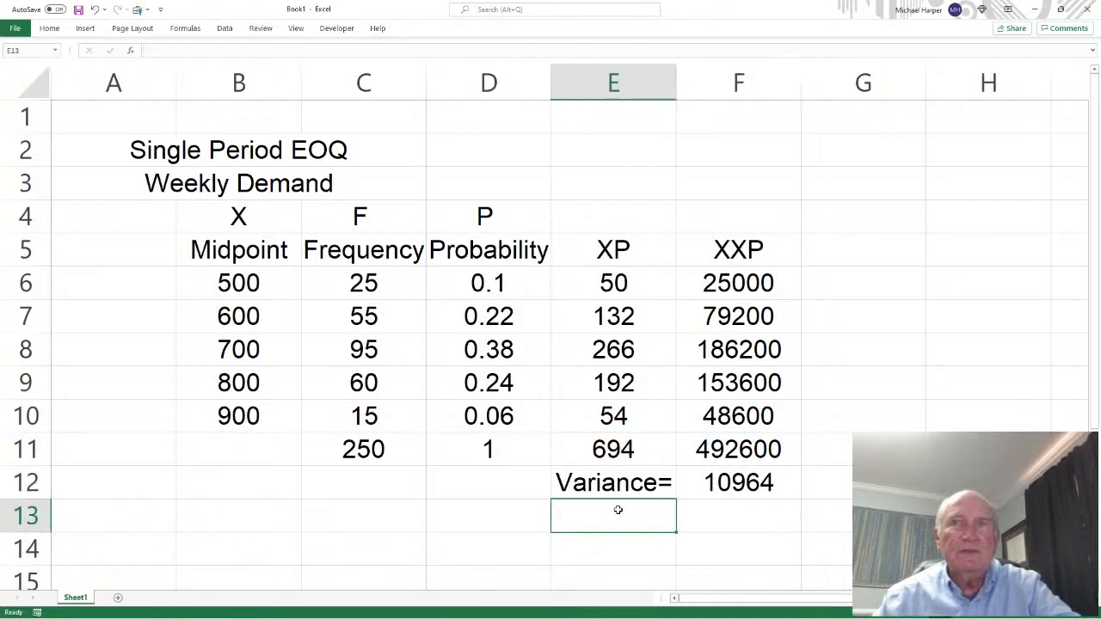
pyautogui.write('S')
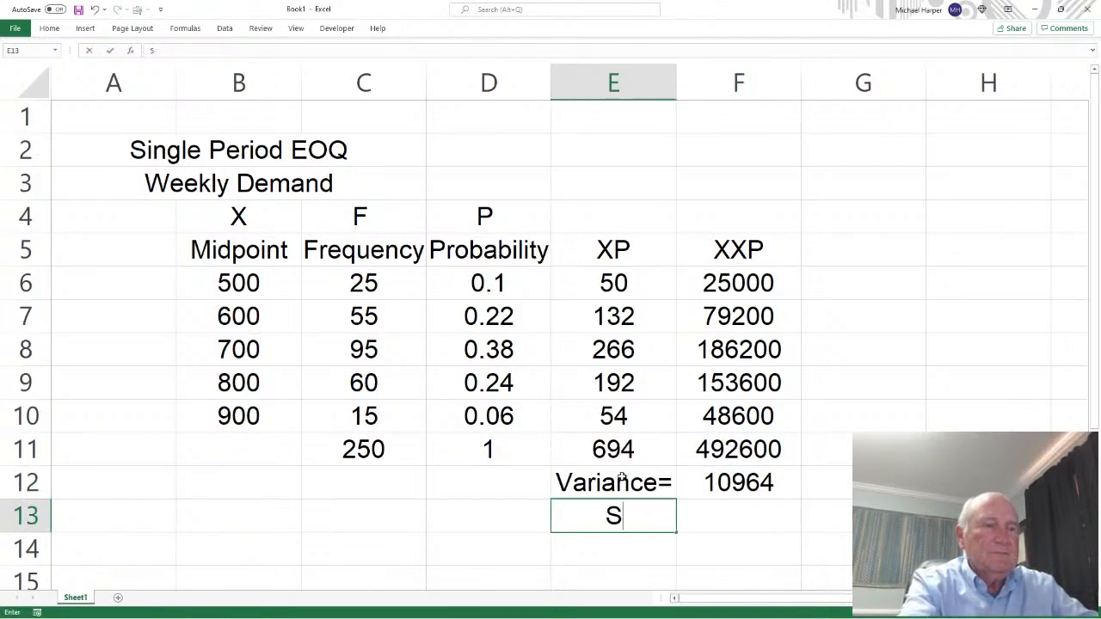
pyautogui.write('D=')
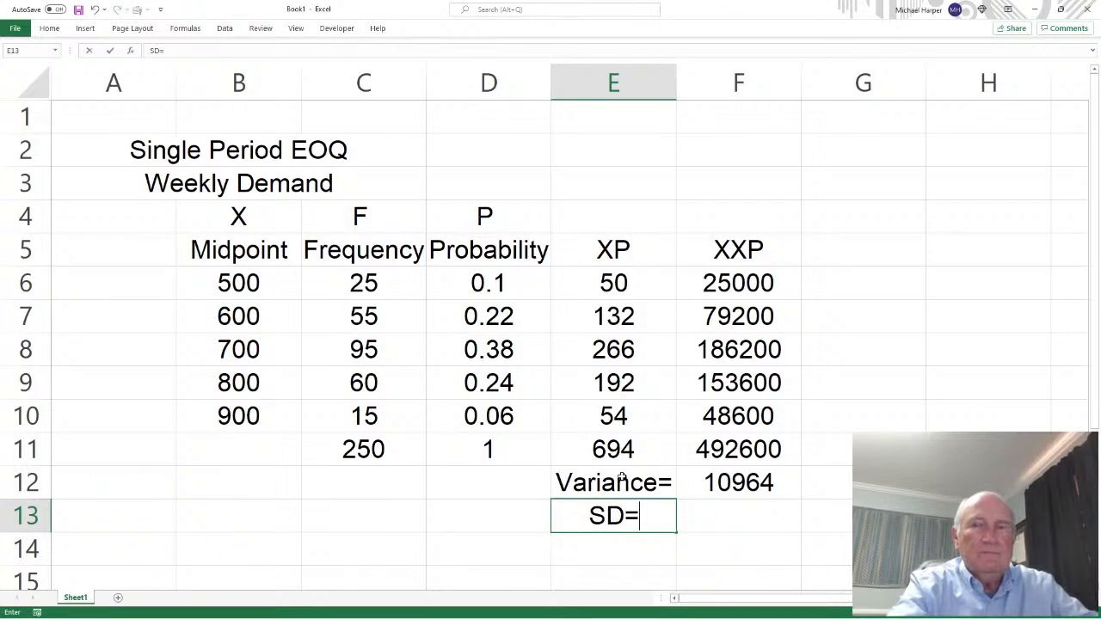
pyautogui.press('Tab')
pyautogui.write('=sqrt(')
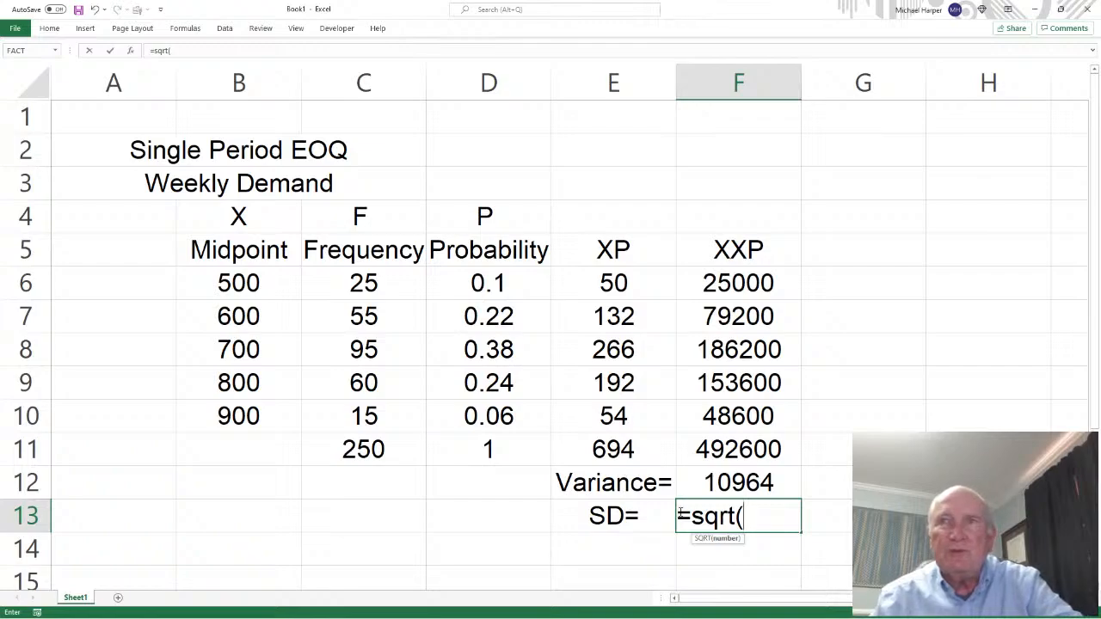
pyautogui.click(733, 485)
pyautogui.write(')')
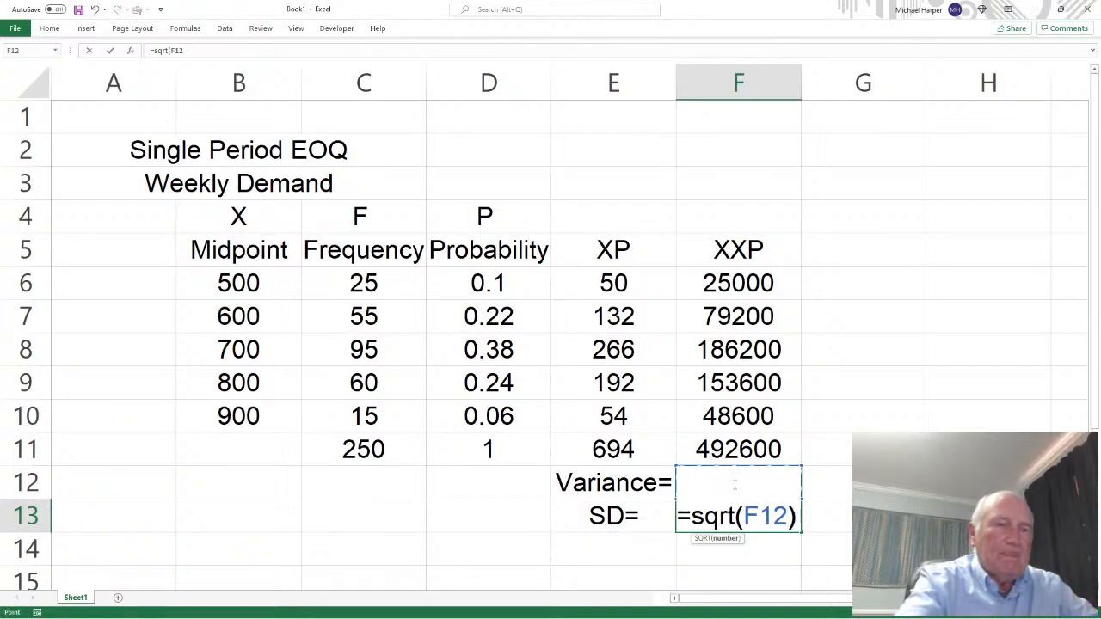
pyautogui.press('Return')
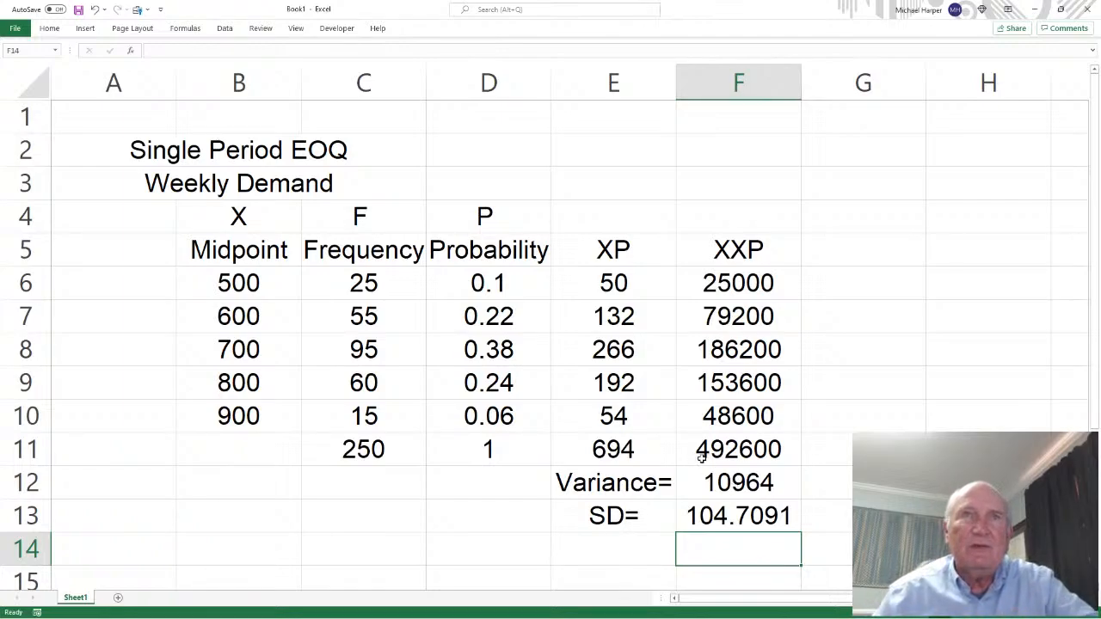
# - Enter the labels "C(Short)=" in B15 and "C(Long)=" in B16 below the demand table
pyautogui.scroll(-2, 744, 301)
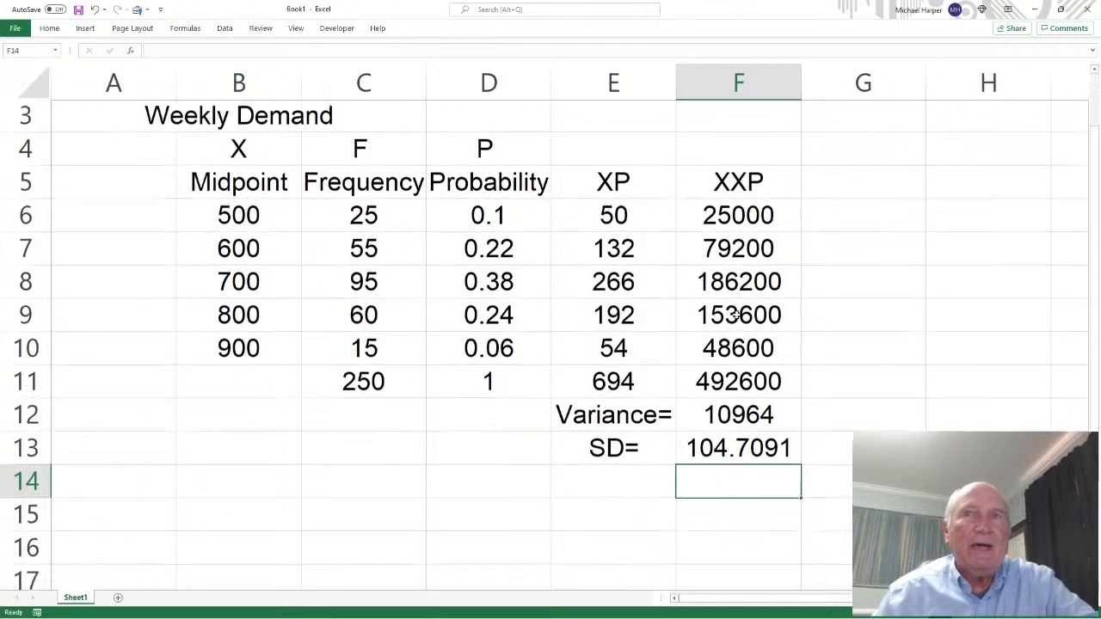
pyautogui.click(250, 388)
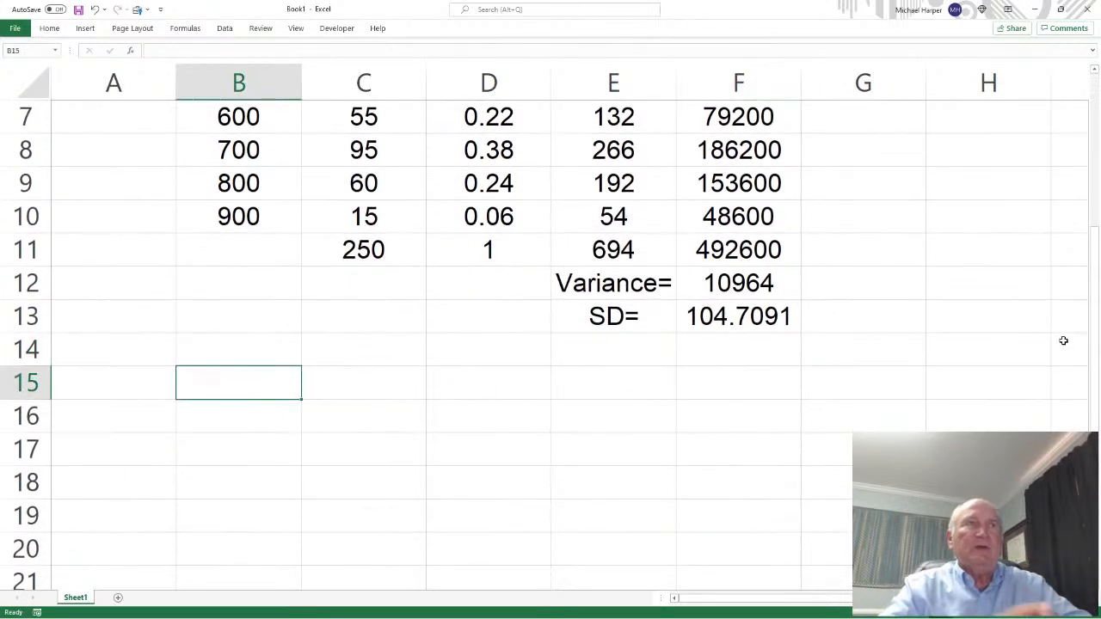
pyautogui.write('C(')
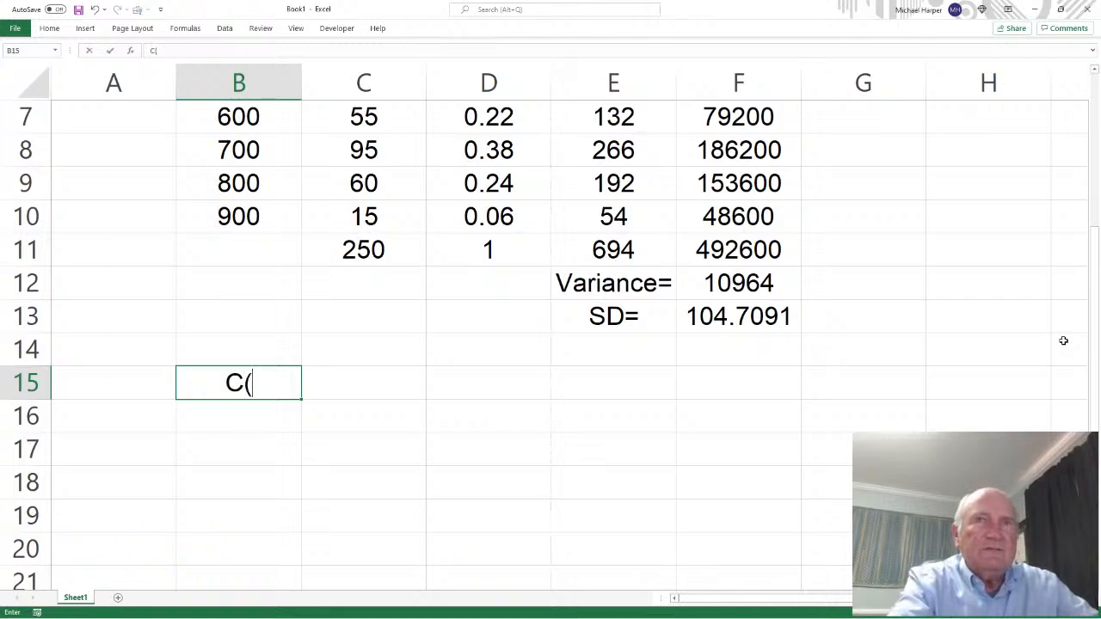
pyautogui.write('Short')
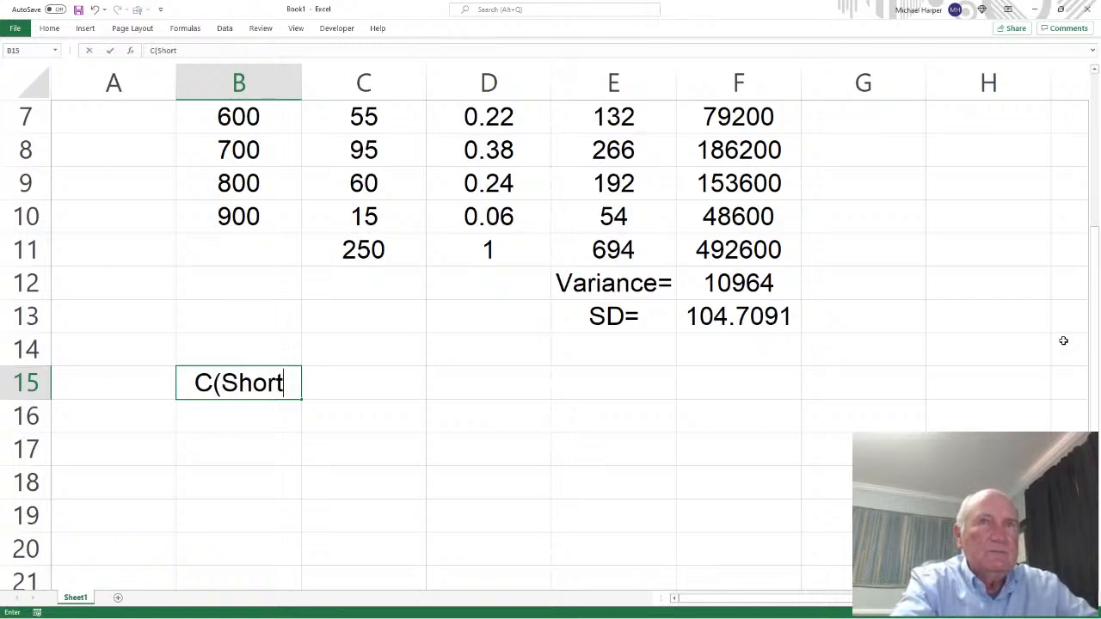
pyautogui.write(')=')
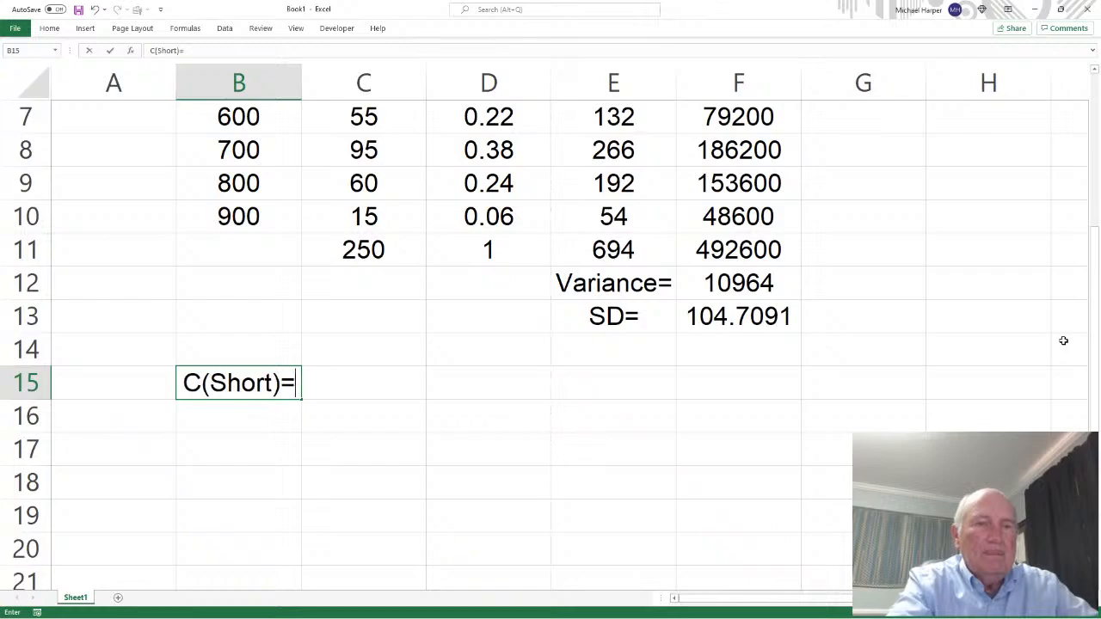
pyautogui.write('\\')
pyautogui.press('Return')
pyautogui.press('Up')
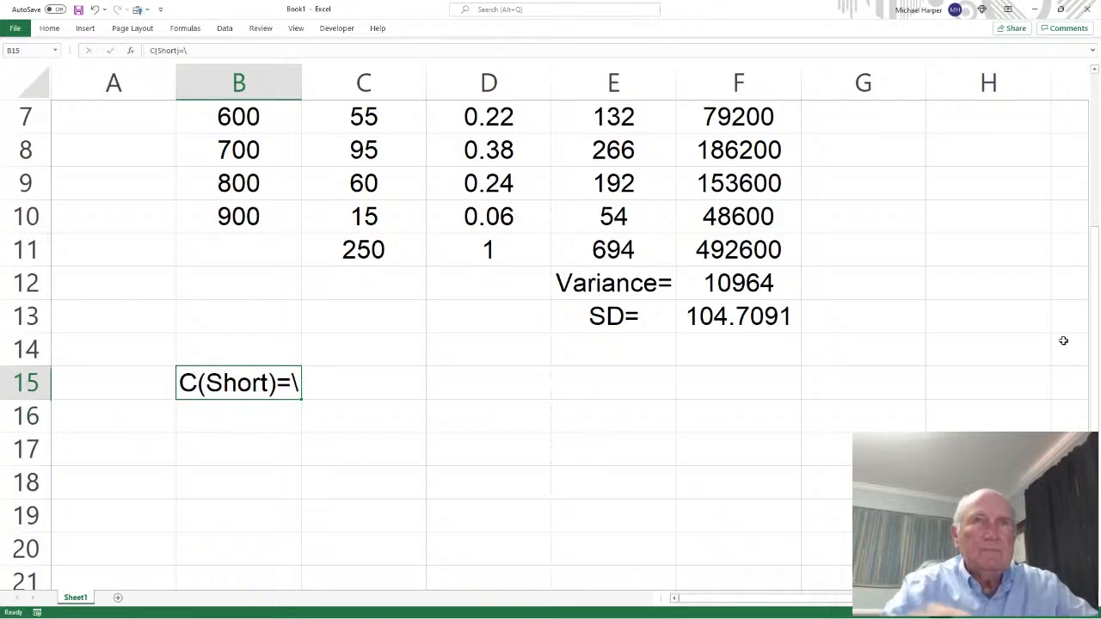
pyautogui.click(232, 48)
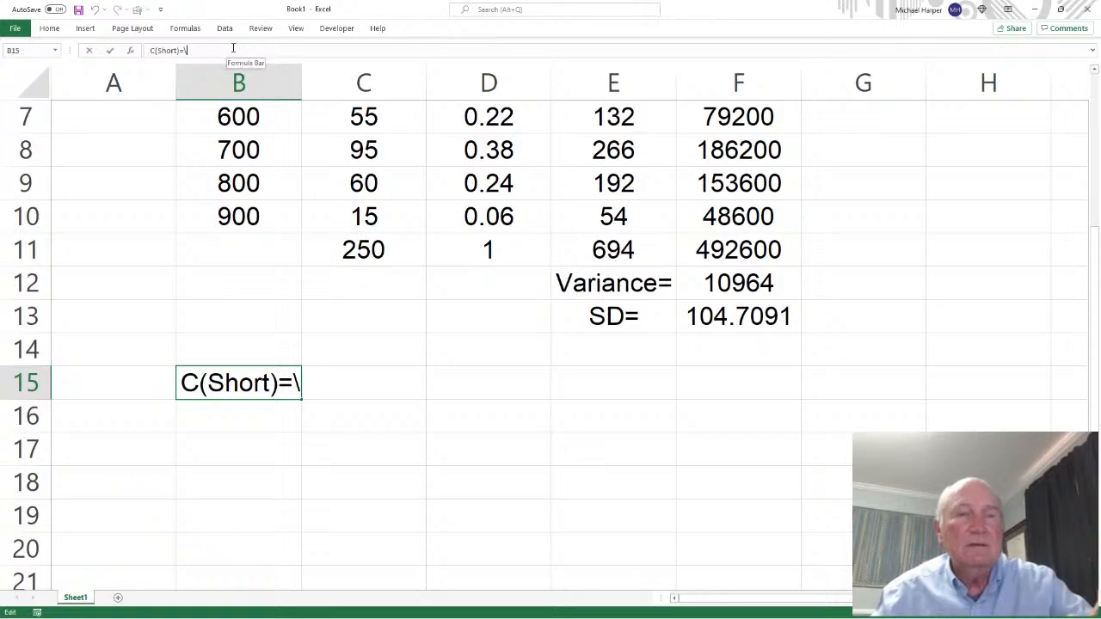
pyautogui.press('BackSpace')
pyautogui.press('Return')
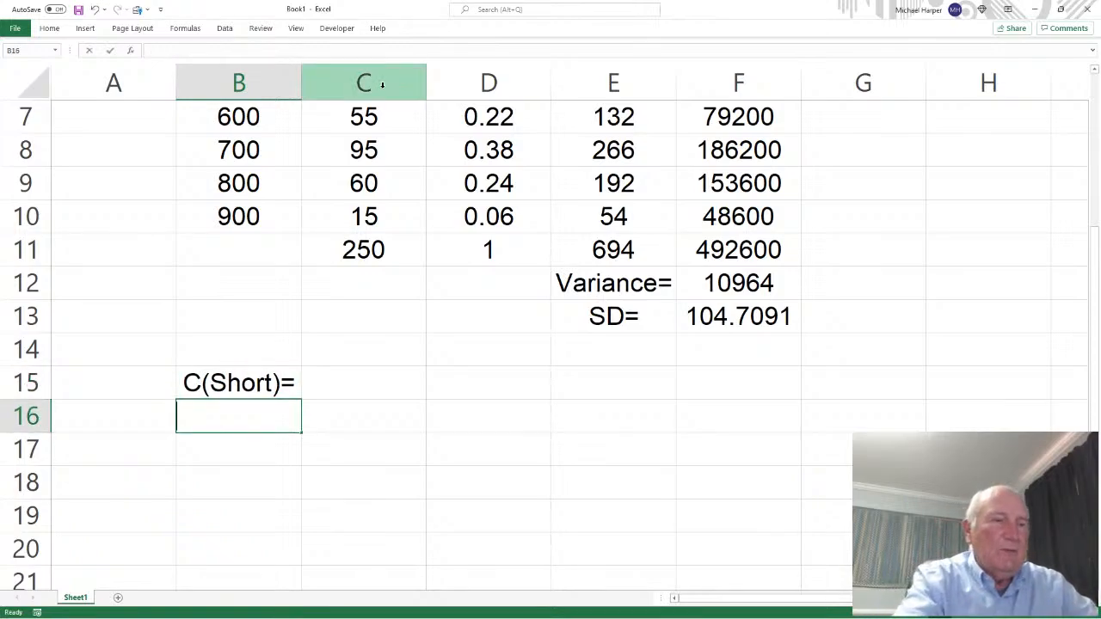
pyautogui.write('C(Long')
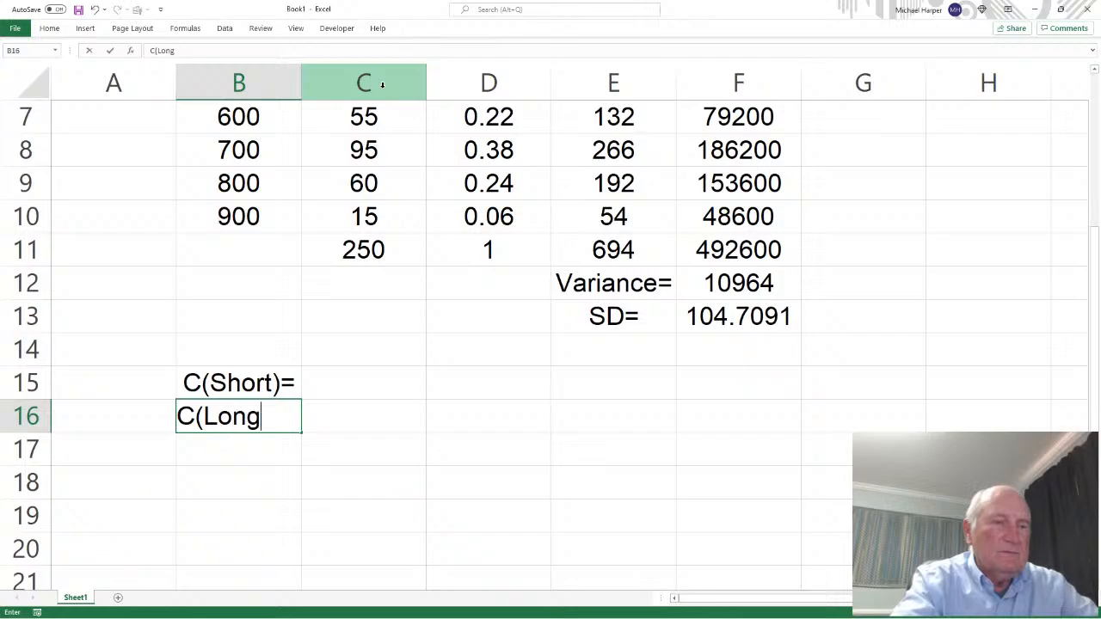
pyautogui.write(')=')
pyautogui.press('Return')
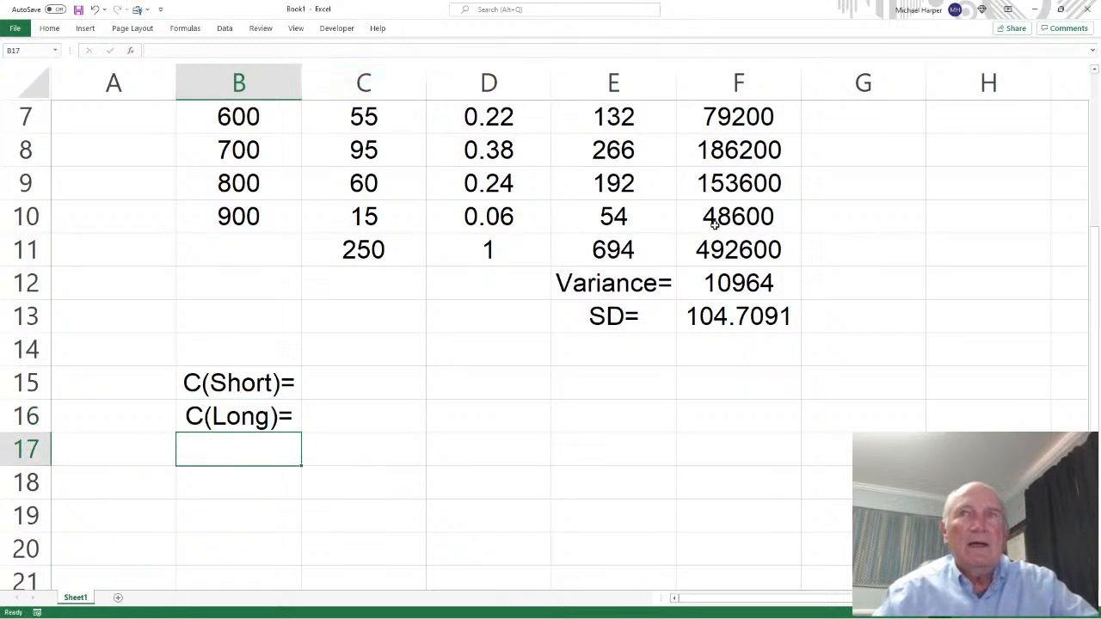
# - Uncover the Word document behind the workbook window and enter the costs 704 in C15 and 96 in C16
pyautogui.click(372, 374)
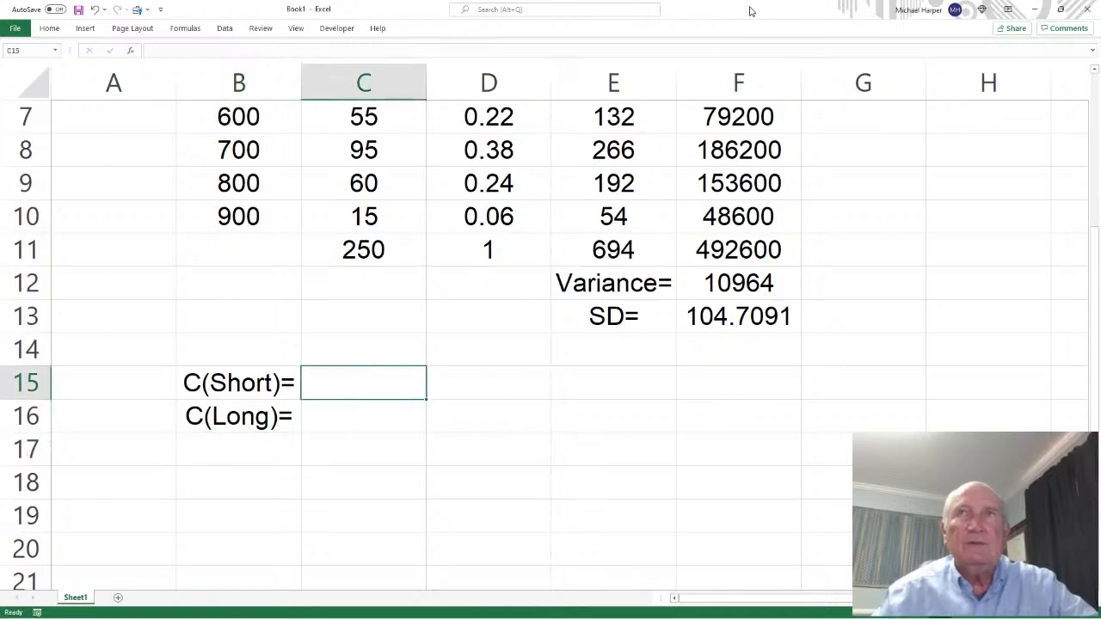
pyautogui.moveTo(752, 8); pyautogui.dragTo(713, 54)
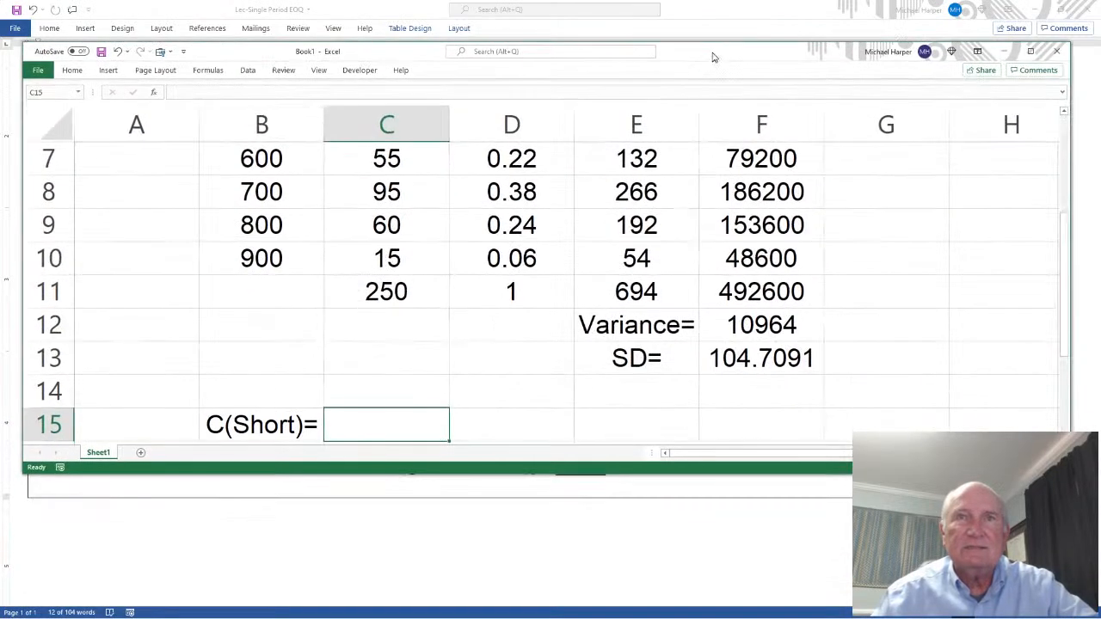
pyautogui.scroll(-2, 507, 303)
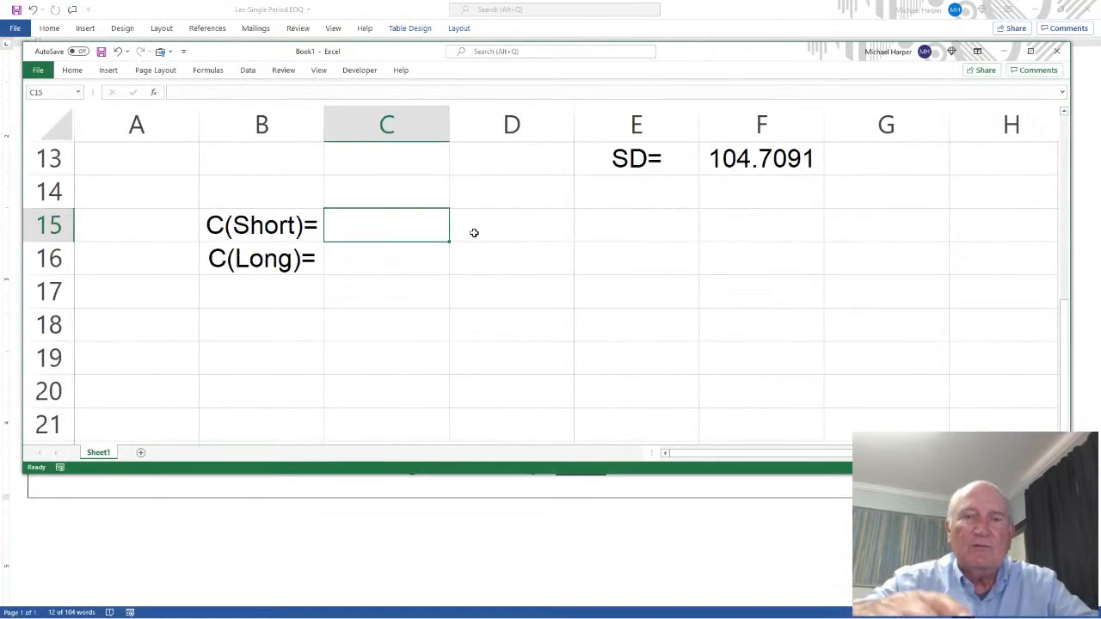
pyautogui.write('704')
pyautogui.press('Return')
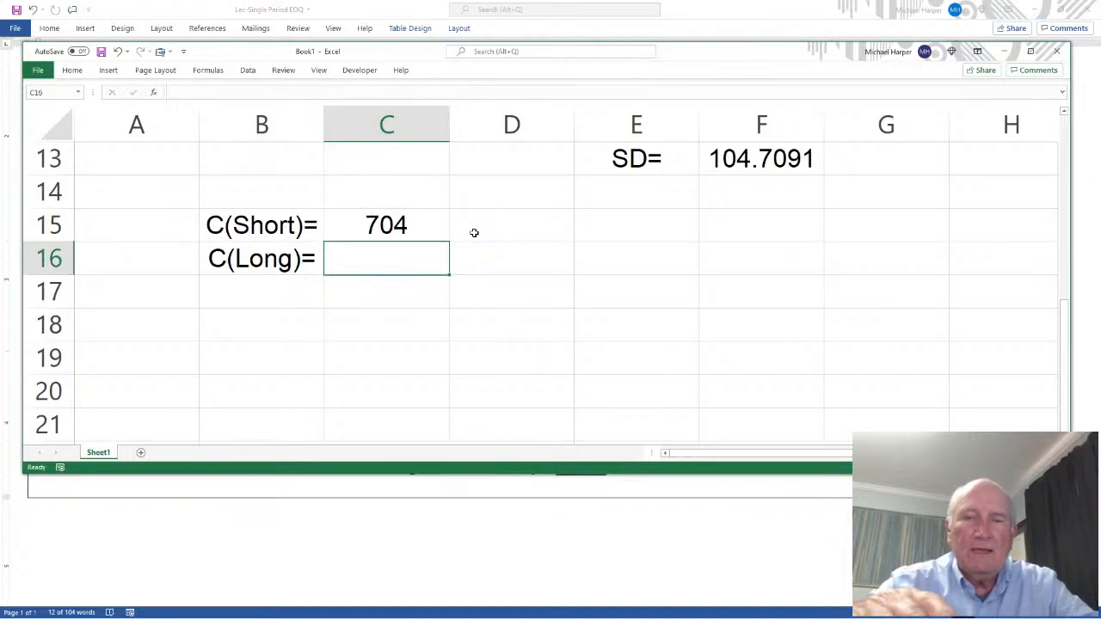
pyautogui.write('96')
pyautogui.press('Return')
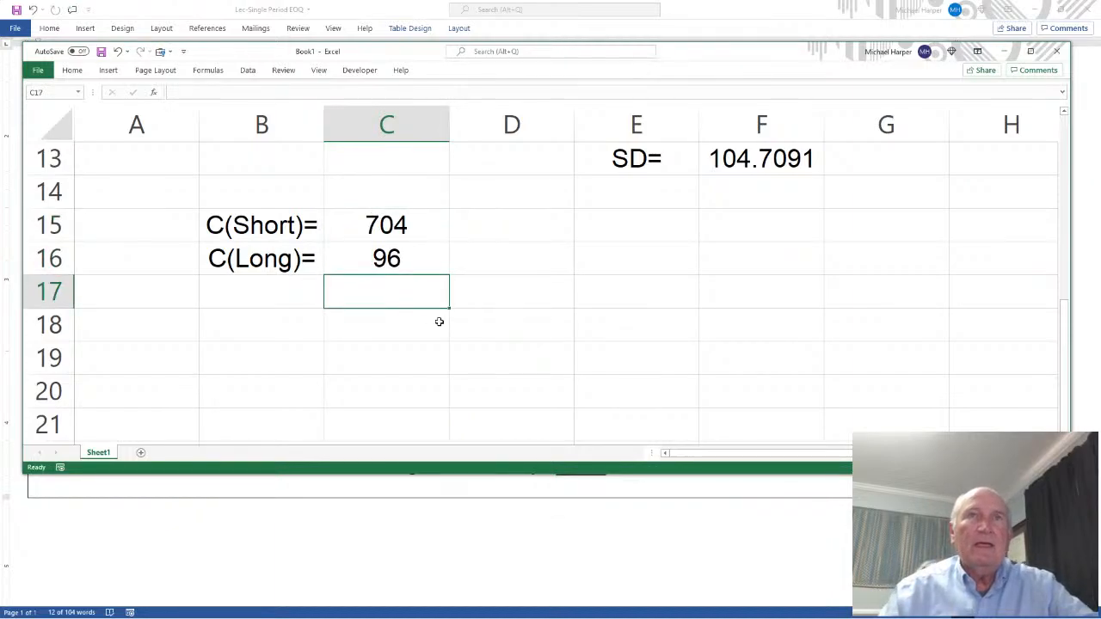
# - Enter the label "Alpha=" in B17 below the C(Long)= label
pyautogui.click(279, 294)
pyautogui.write('A')
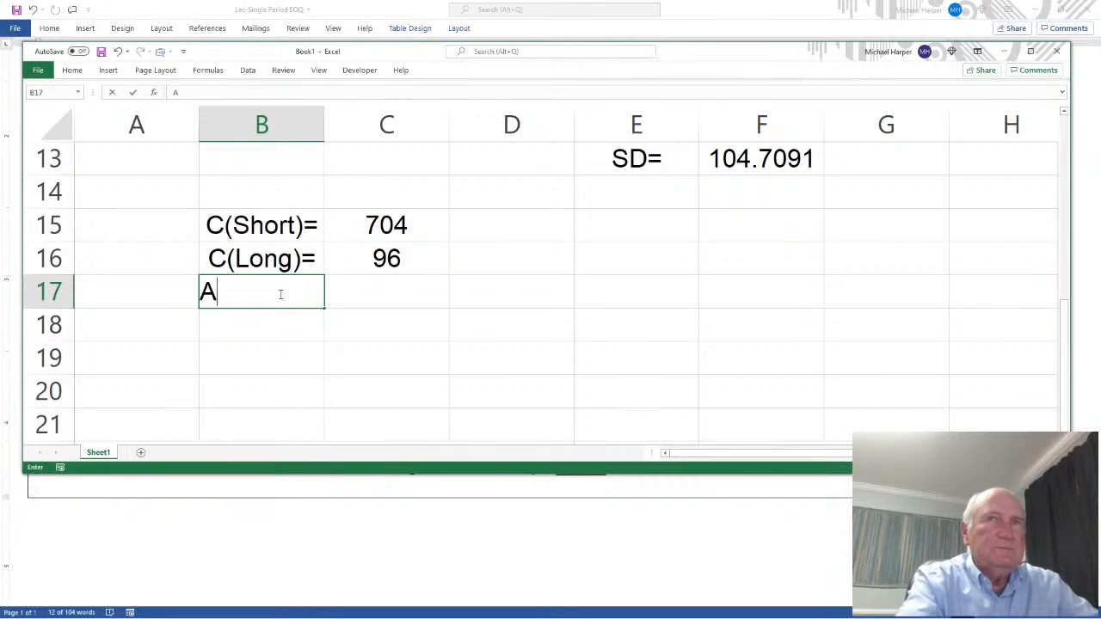
pyautogui.write('lpha=')
pyautogui.press('Tab')
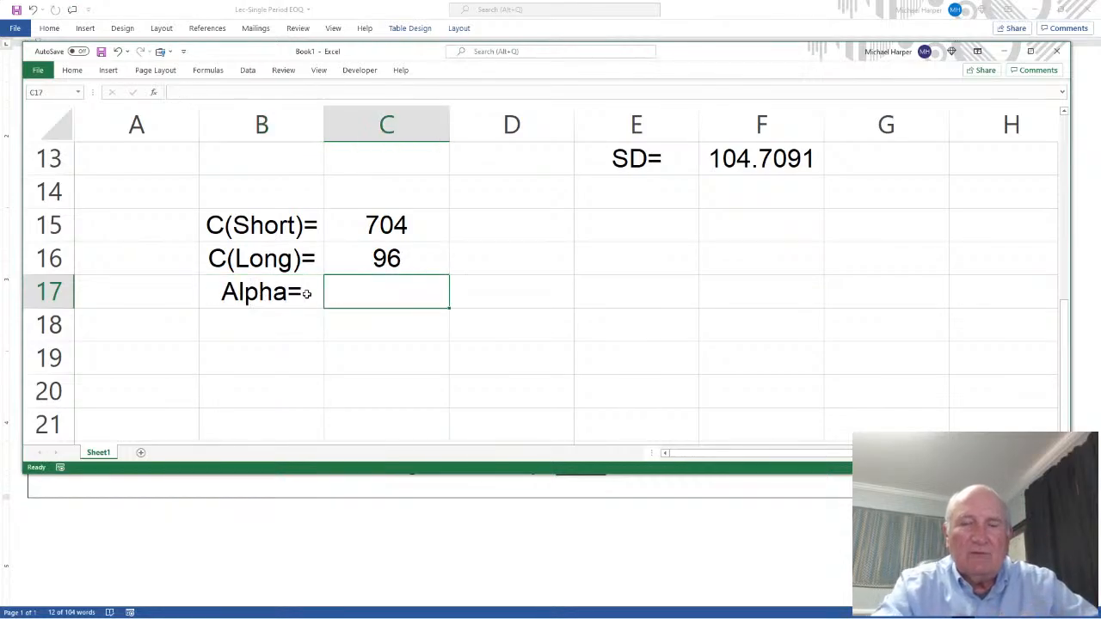
# - Add the explanatory text note =CL/(CL+CS) in D17, stored as text rather than a formula, and left-align it
pyautogui.press('Tab')
pyautogui.write("'=")
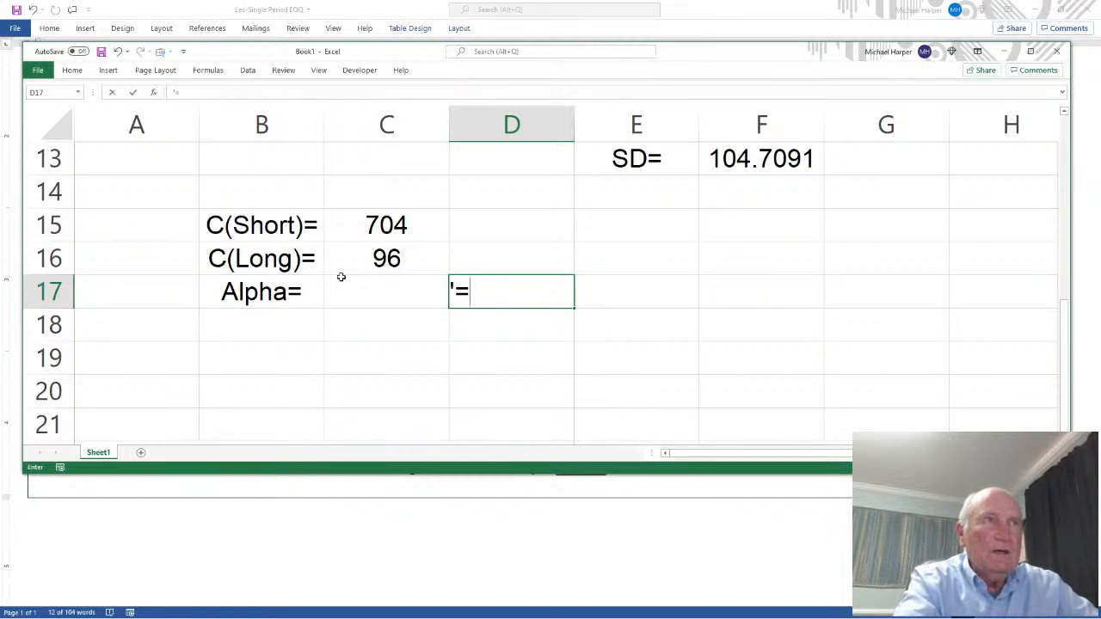
pyautogui.write('CL/(')
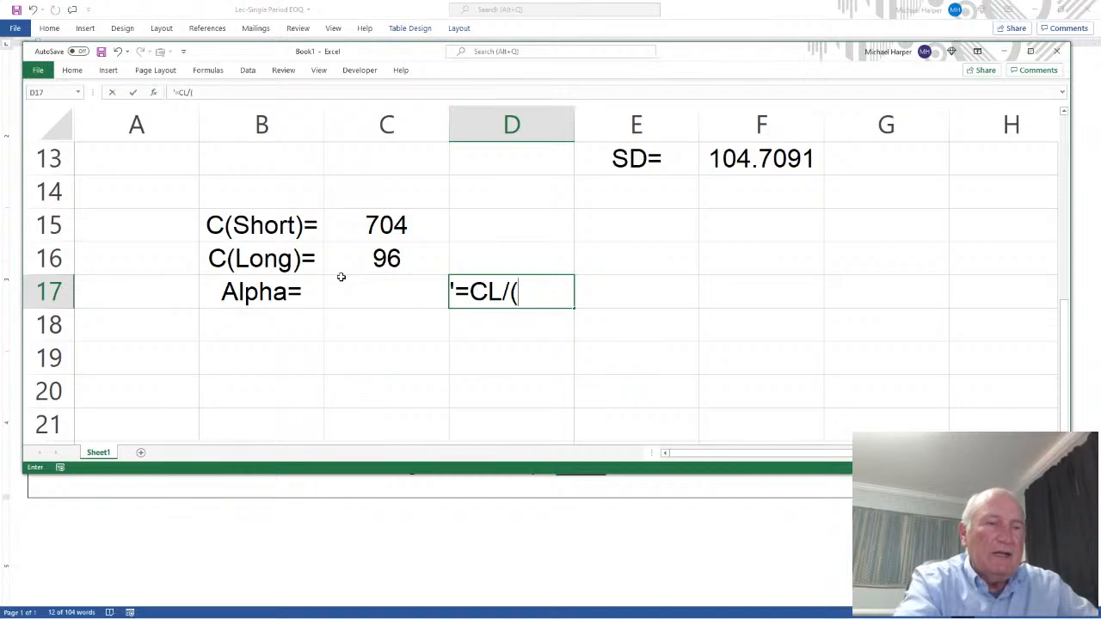
pyautogui.write('CL+CS)')
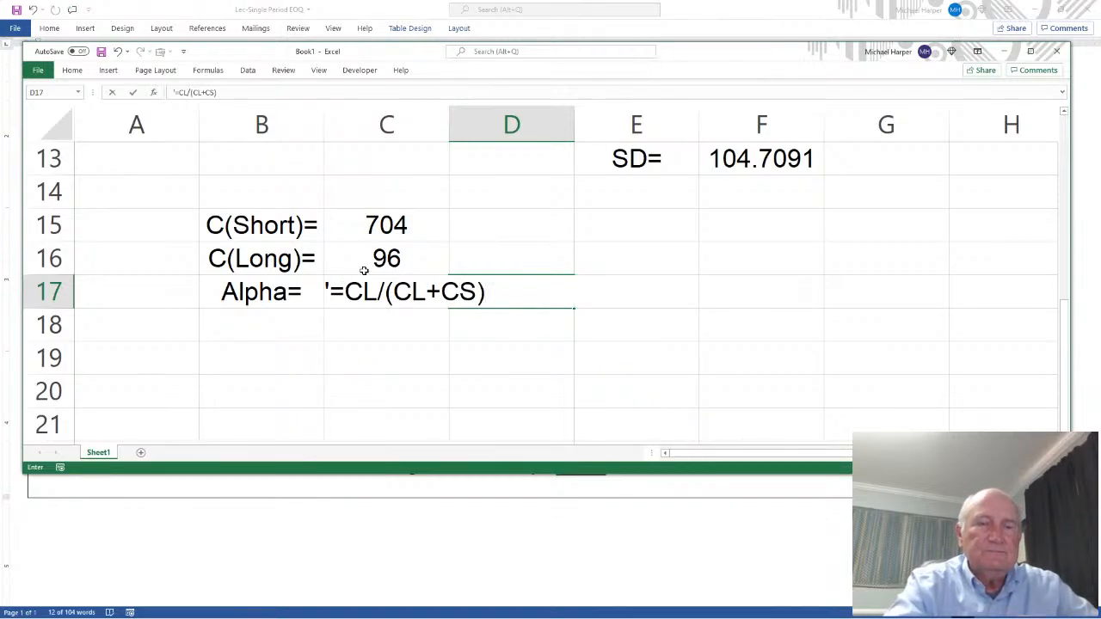
pyautogui.press('Return')
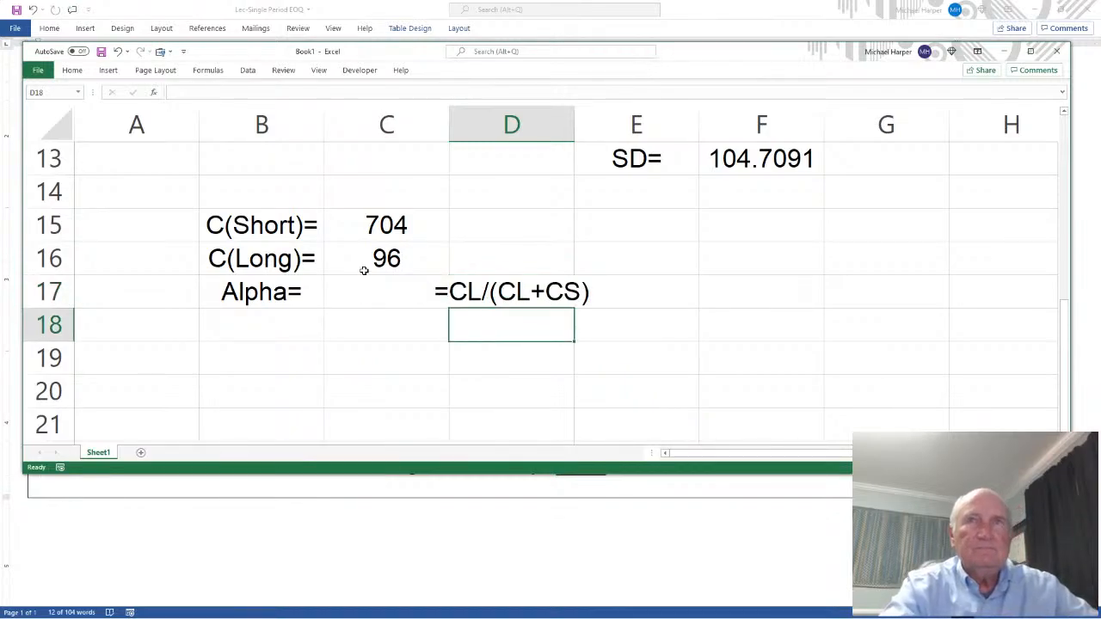
pyautogui.press('Up')
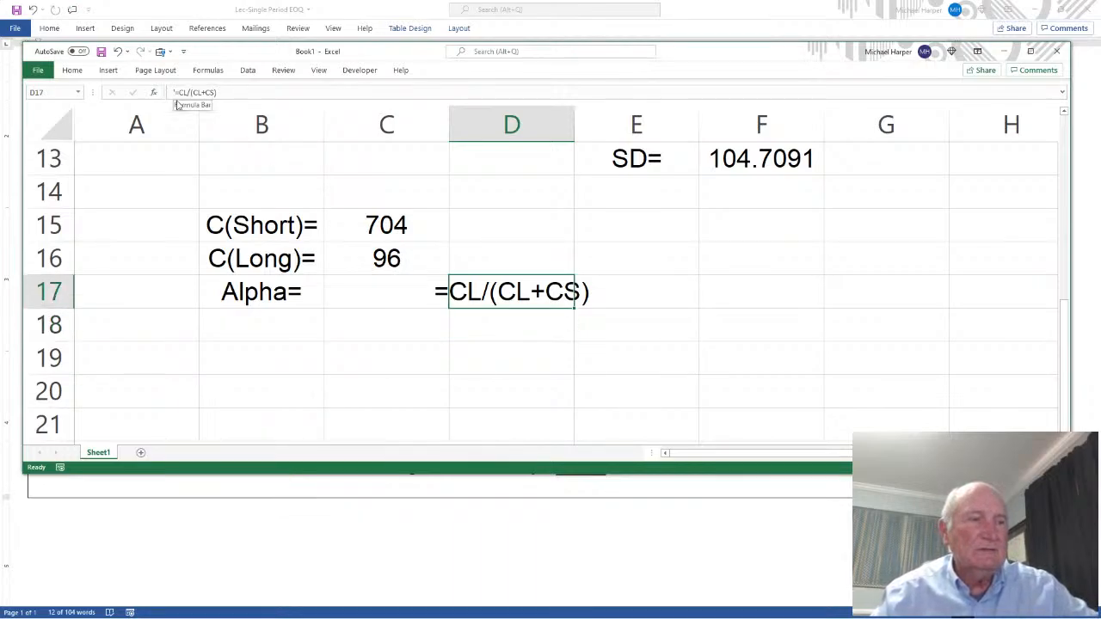
pyautogui.hotkey('ctrl', 'F1')
pyautogui.click(262, 110)
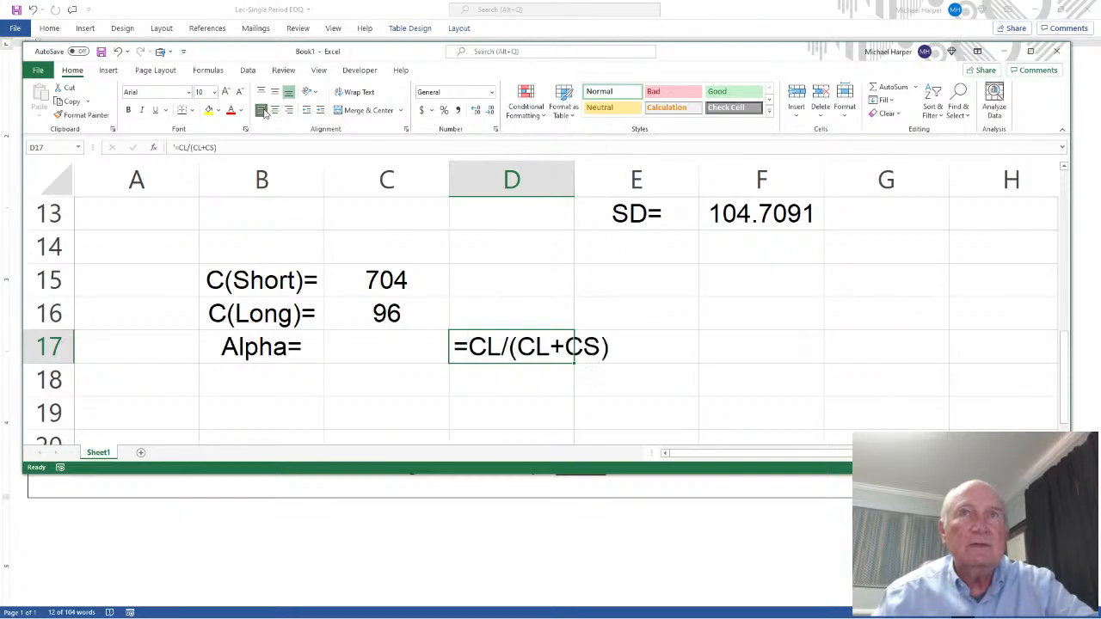
# - Compute alpha in C17 with the formula =C16/(C15+C16)
pyautogui.click(369, 343)
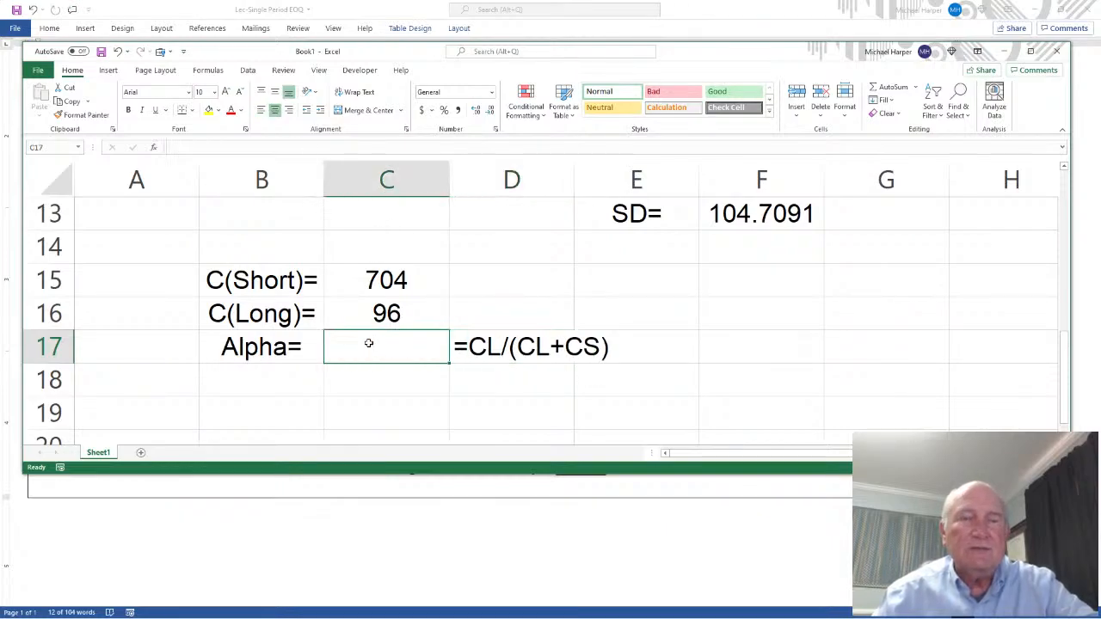
pyautogui.write('=')
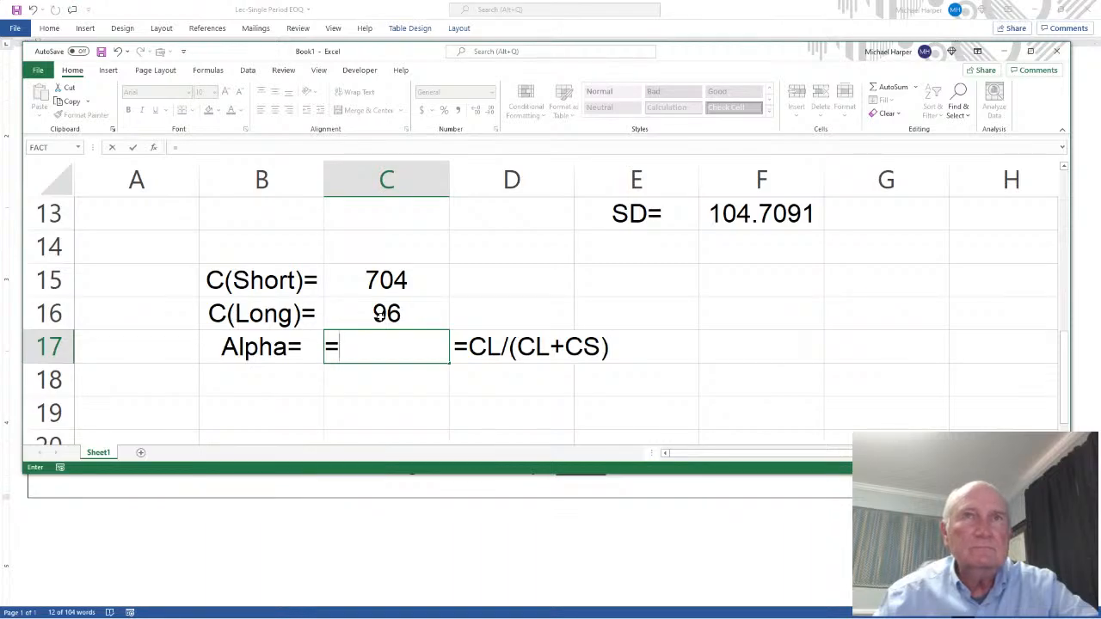
pyautogui.click(378, 316)
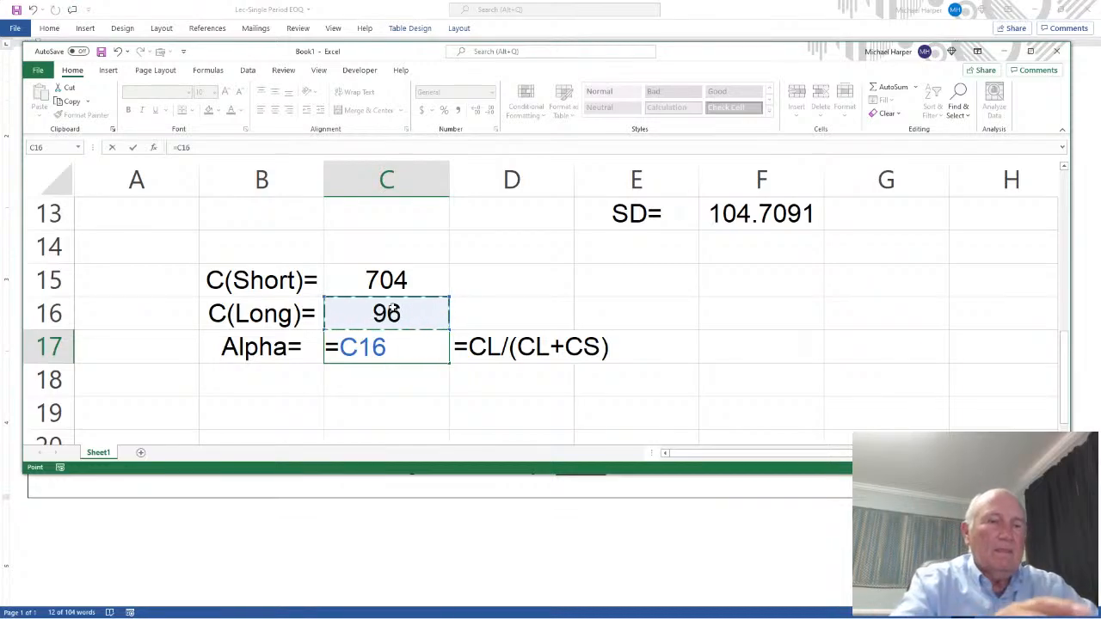
pyautogui.write('/(')
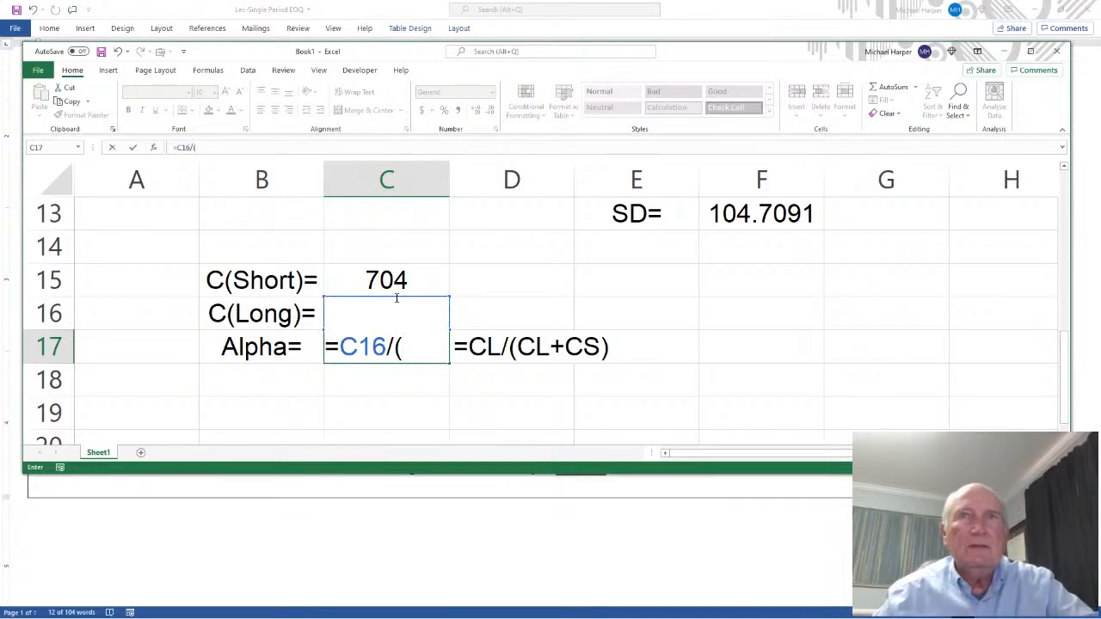
pyautogui.click(398, 287)
pyautogui.write('+')
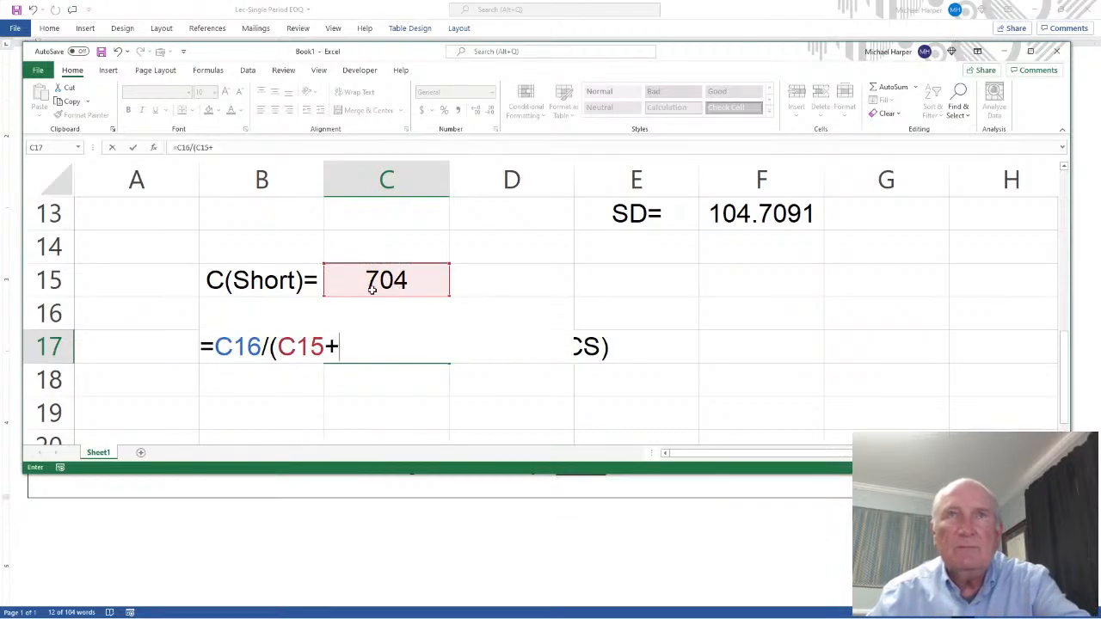
pyautogui.click(383, 283)
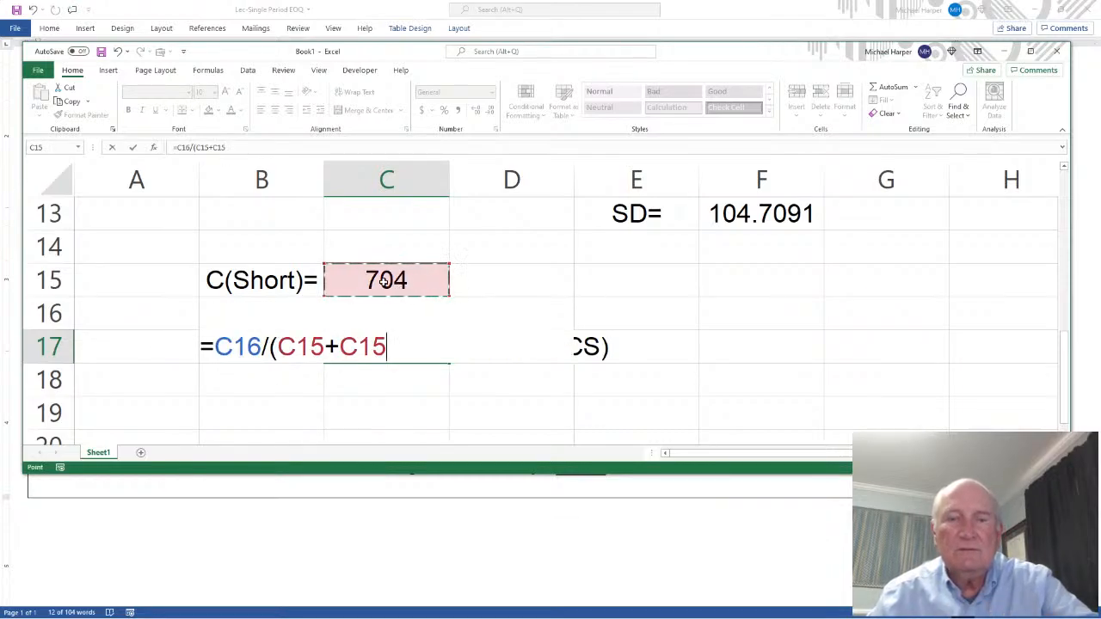
pyautogui.press('Down')
pyautogui.write(')')
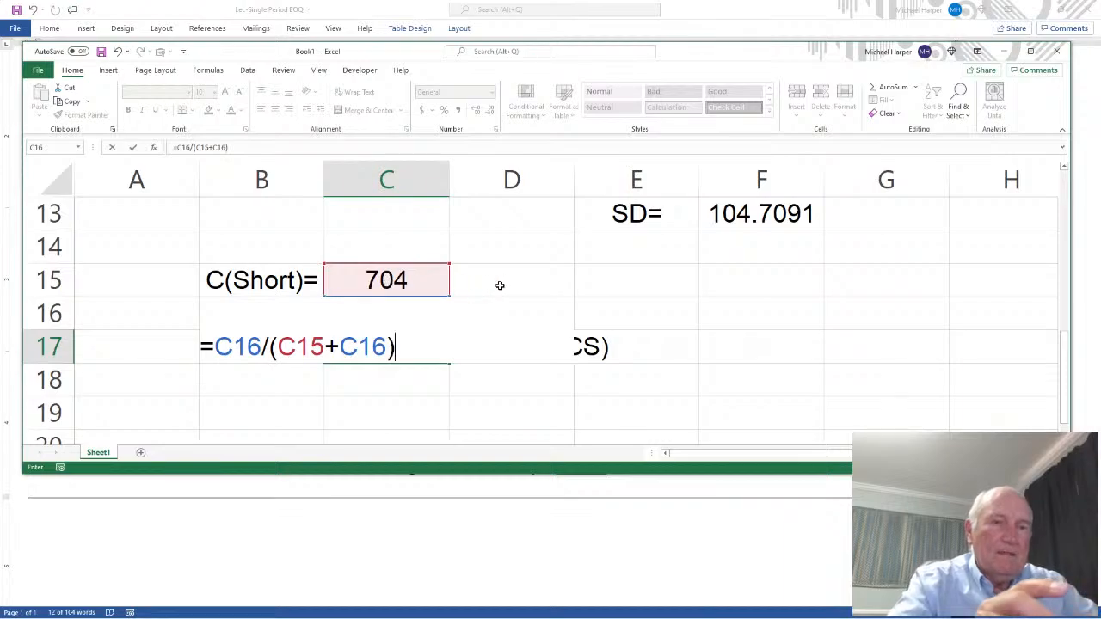
pyautogui.press('Return')
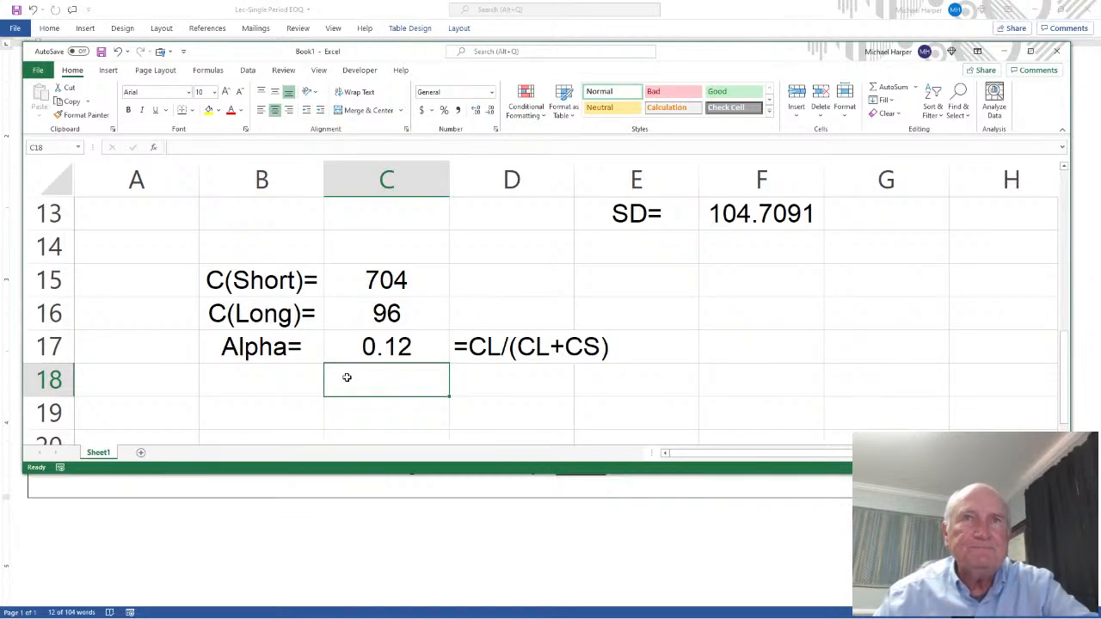
# - Enter the label "Z=" in B18 below the Alpha= label
pyautogui.click(278, 374)
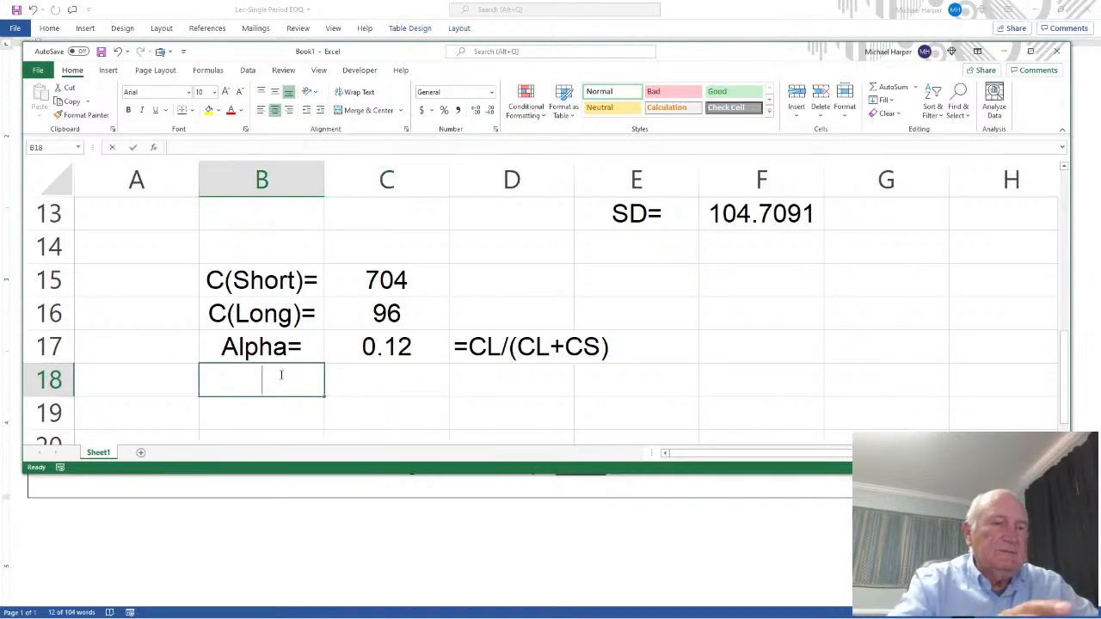
pyautogui.write('Z=')
pyautogui.press('Tab')
# - Add the explanatory text note =normsinv(1-Alpha) in D18, stored as text rather than a formula, and left-align it
pyautogui.press('Tab')
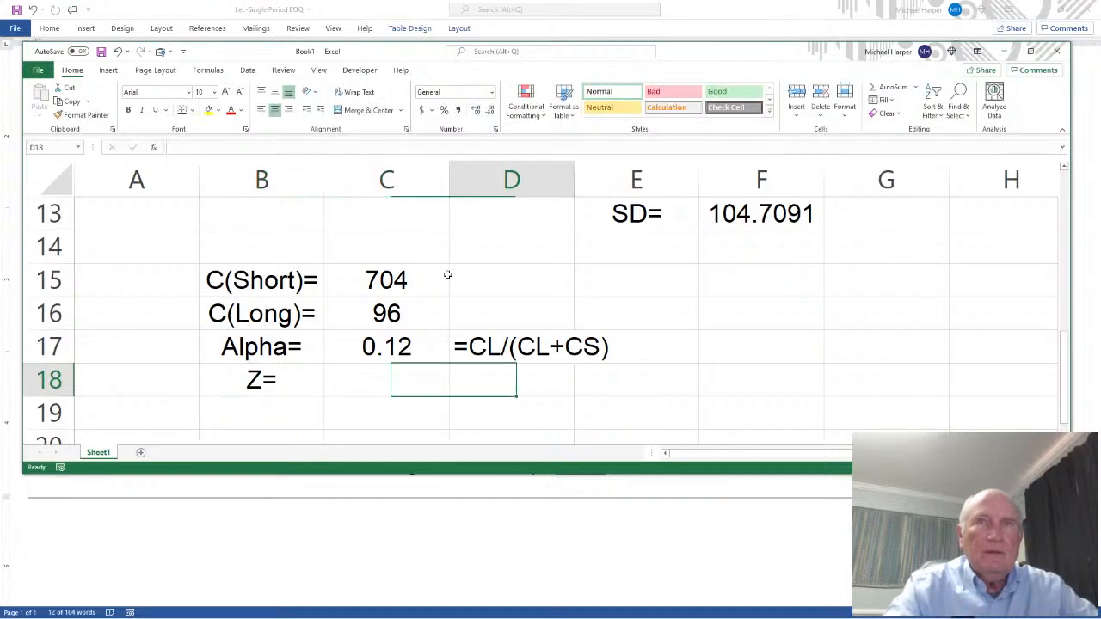
pyautogui.press('alt')
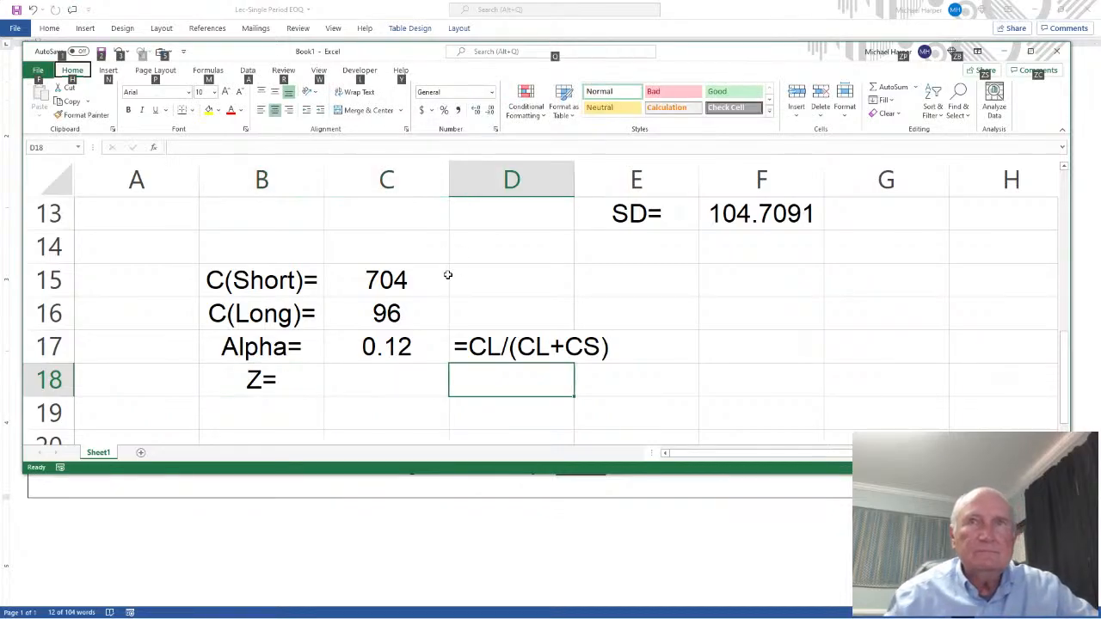
pyautogui.click(508, 386)
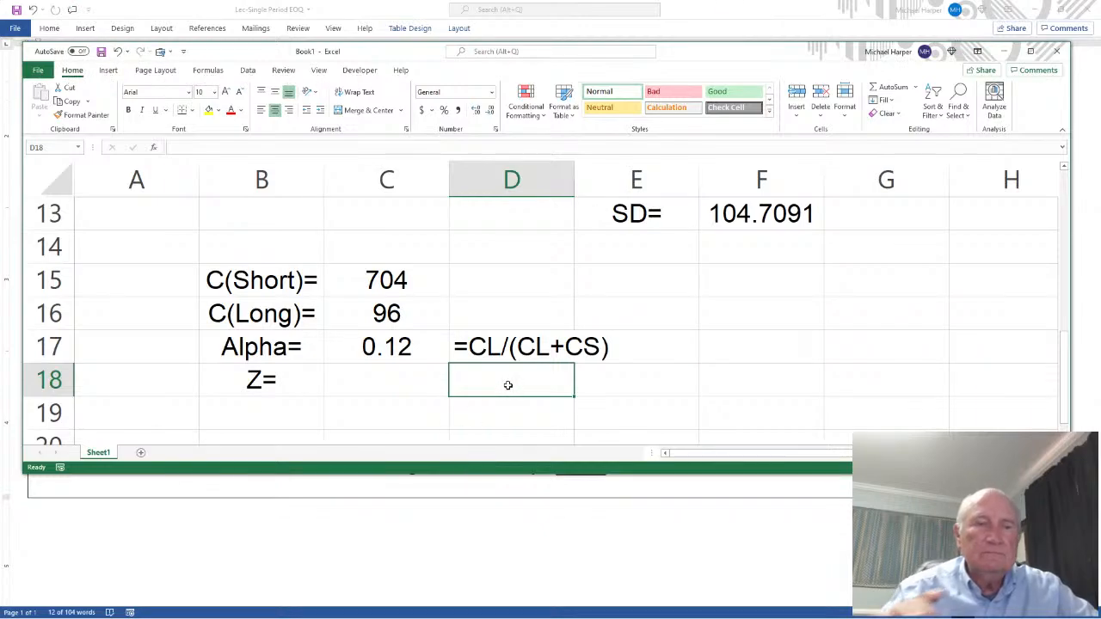
pyautogui.write("'=")
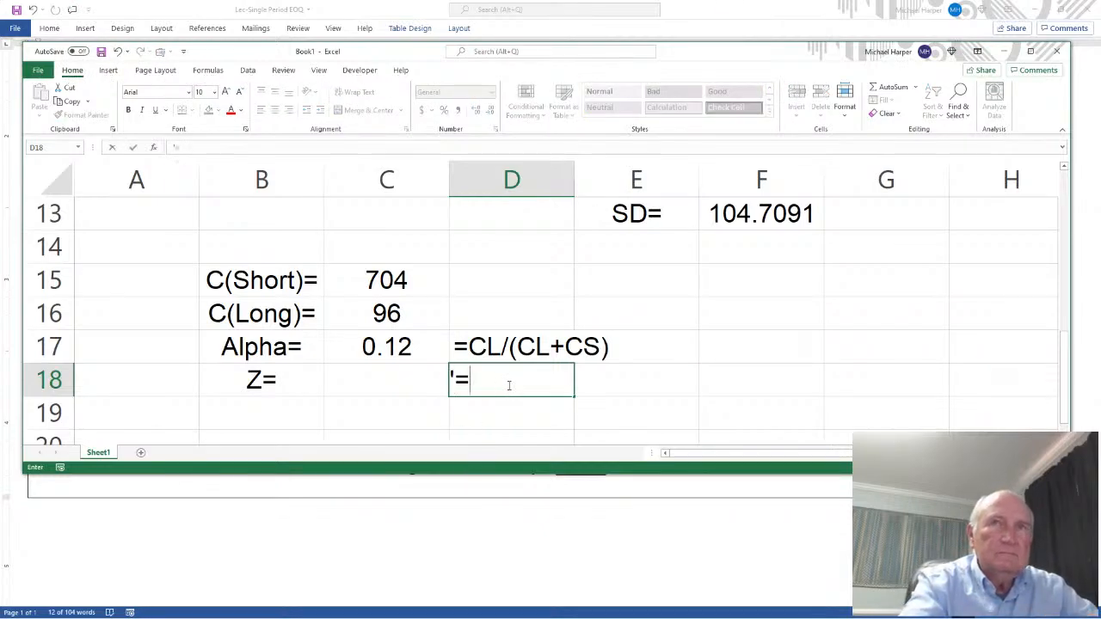
pyautogui.write('norms')
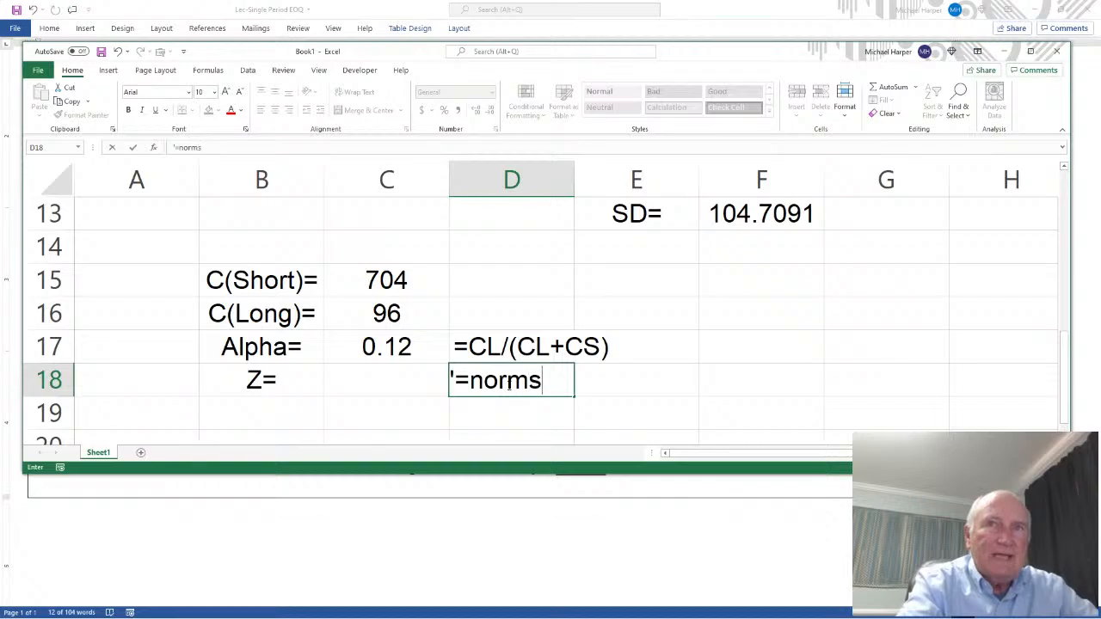
pyautogui.write('inv(1')
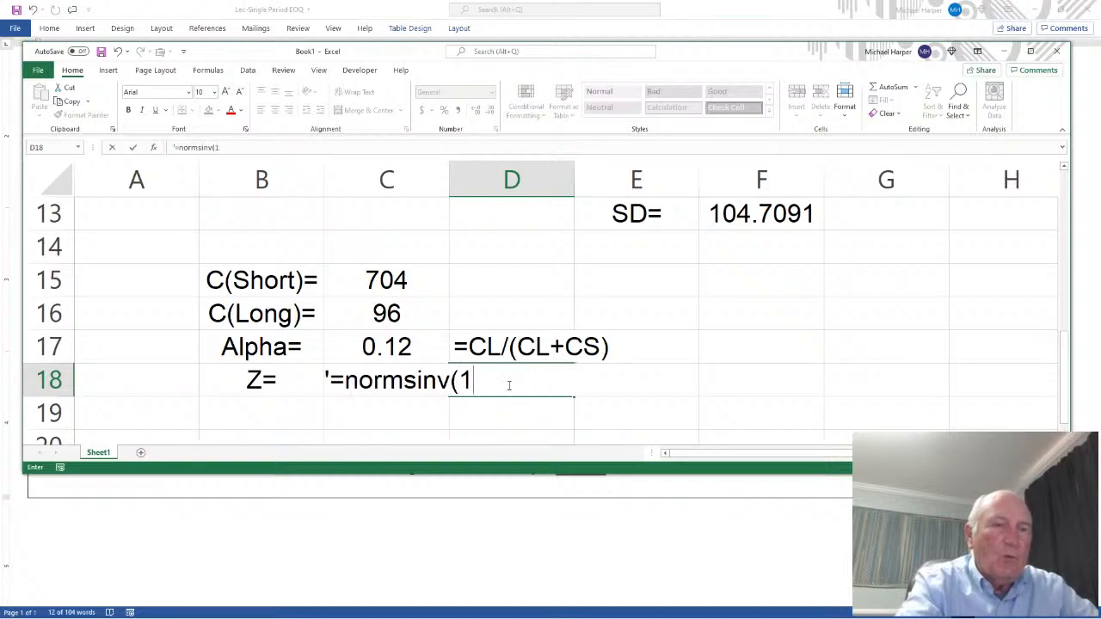
pyautogui.write('-Alpha)')
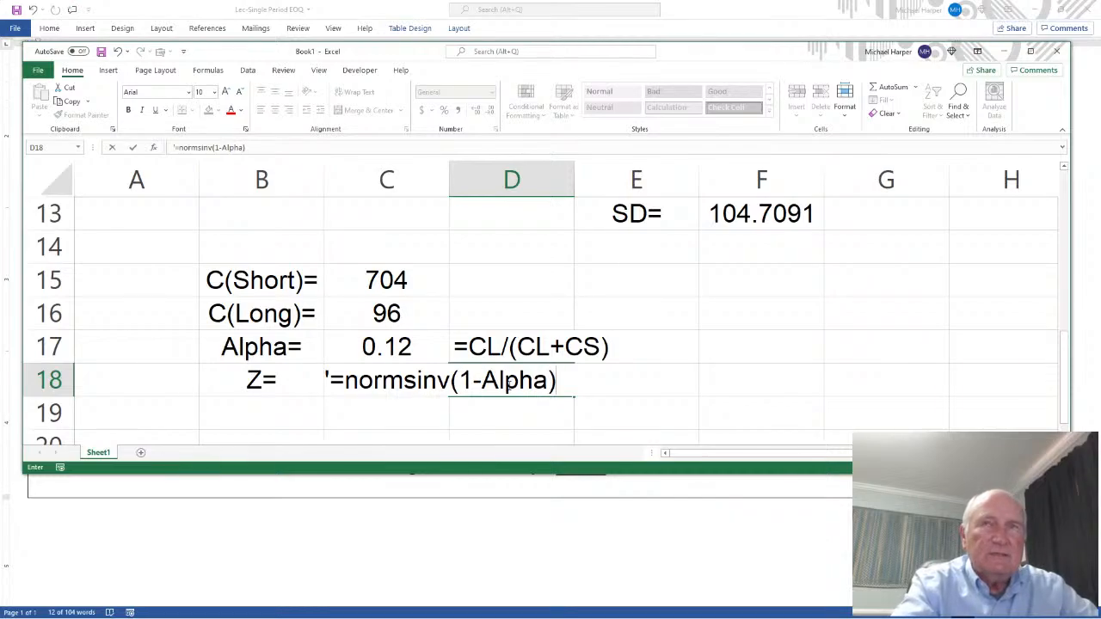
pyautogui.press('Return')
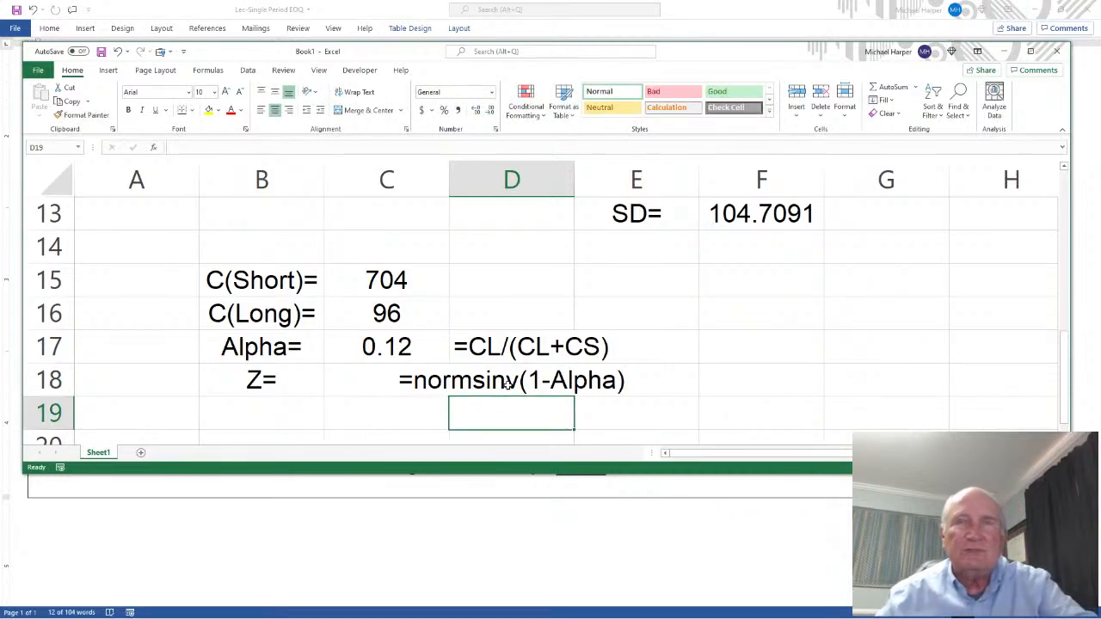
pyautogui.click(508, 385)
pyautogui.click(262, 111)
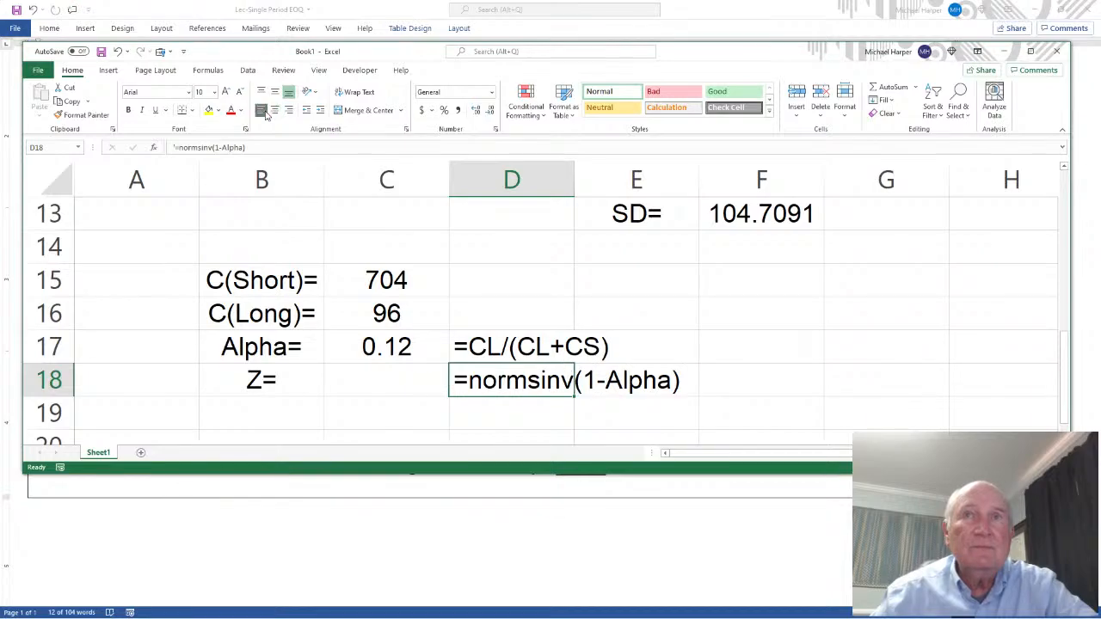
# - Compute the Z value in C18 with the formula =normsinv(1-C17)
pyautogui.click(379, 373)
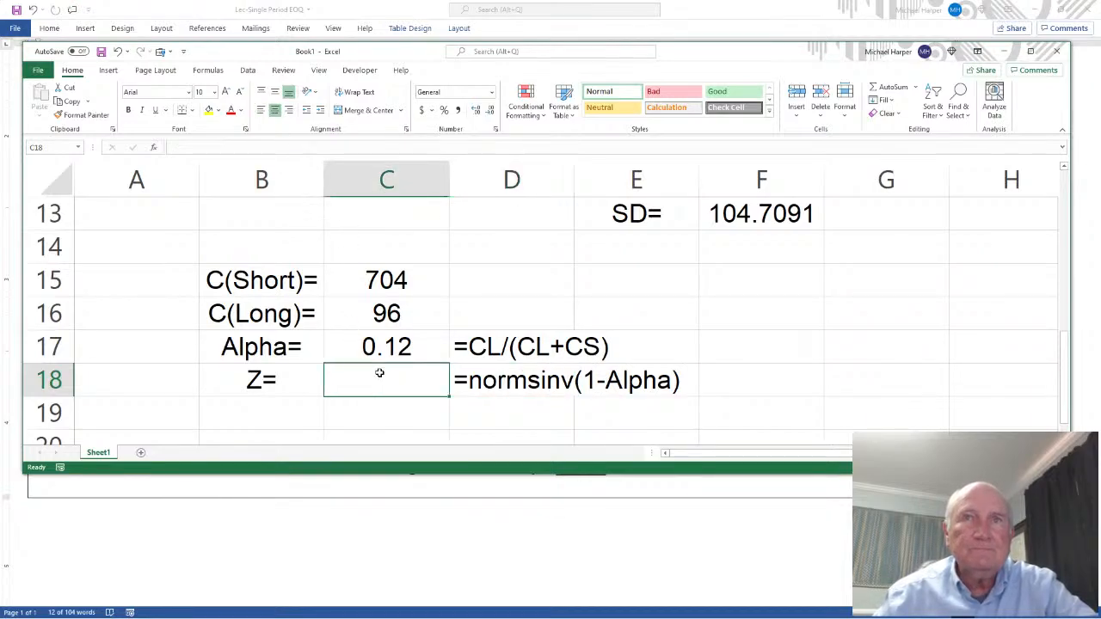
pyautogui.write('=norns')
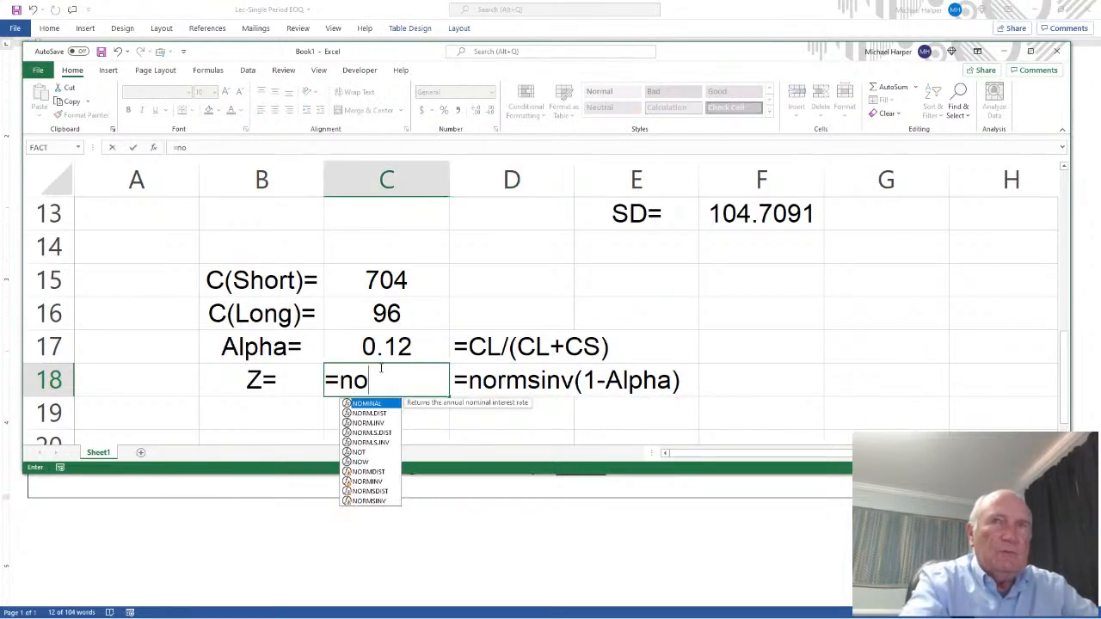
pyautogui.press('BackSpace')
pyautogui.press('BackSpace')
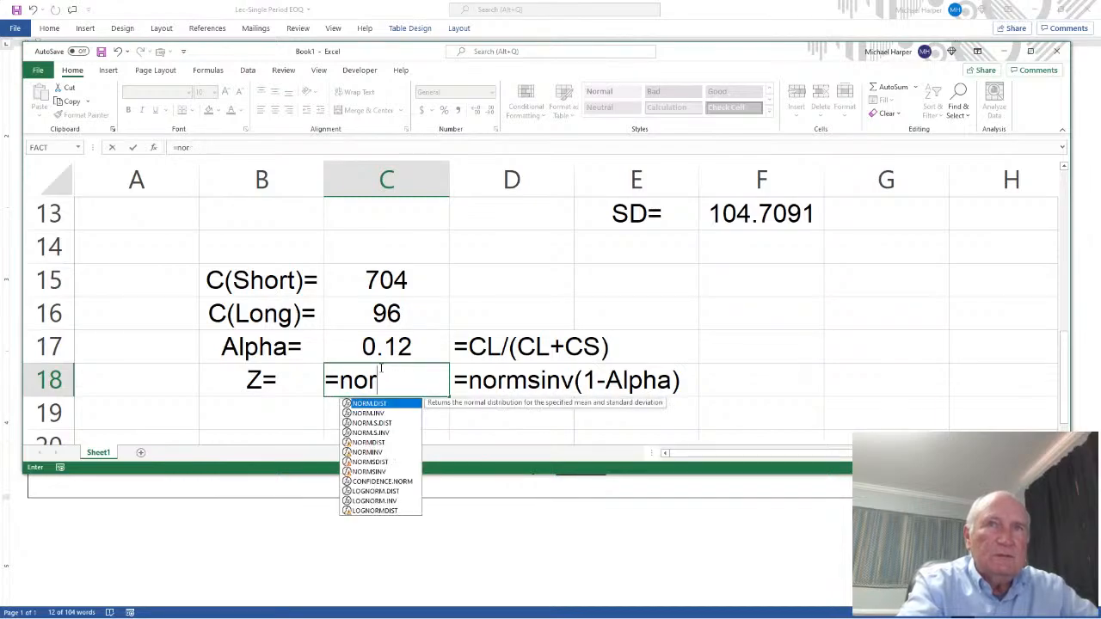
pyautogui.write('msinv')
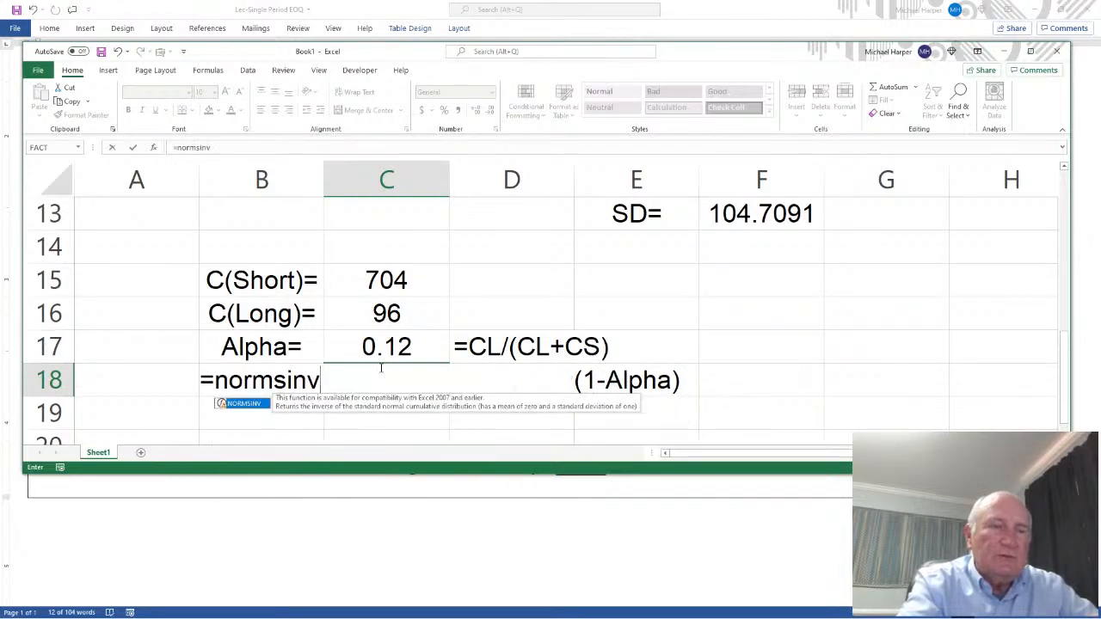
pyautogui.write('(1-')
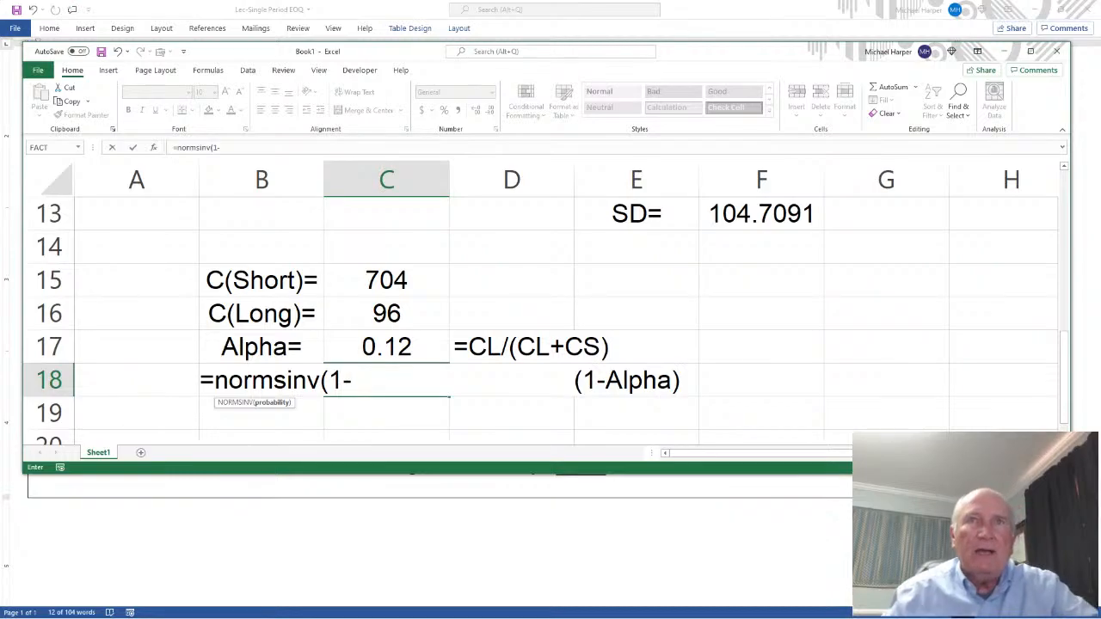
pyautogui.click(408, 346)
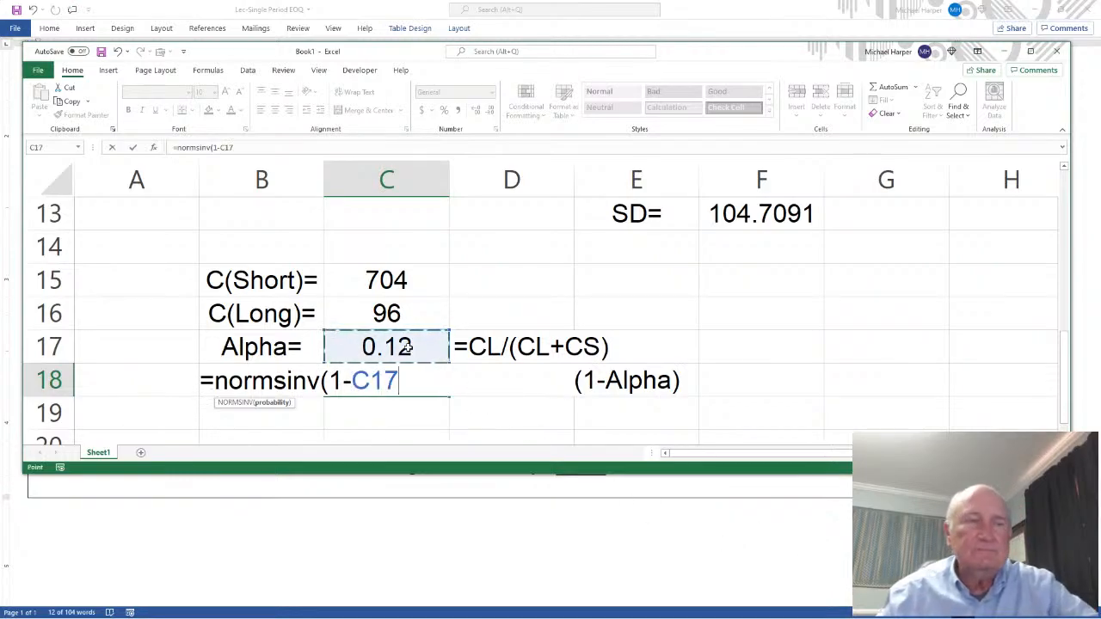
pyautogui.write(')')
pyautogui.press('Return')
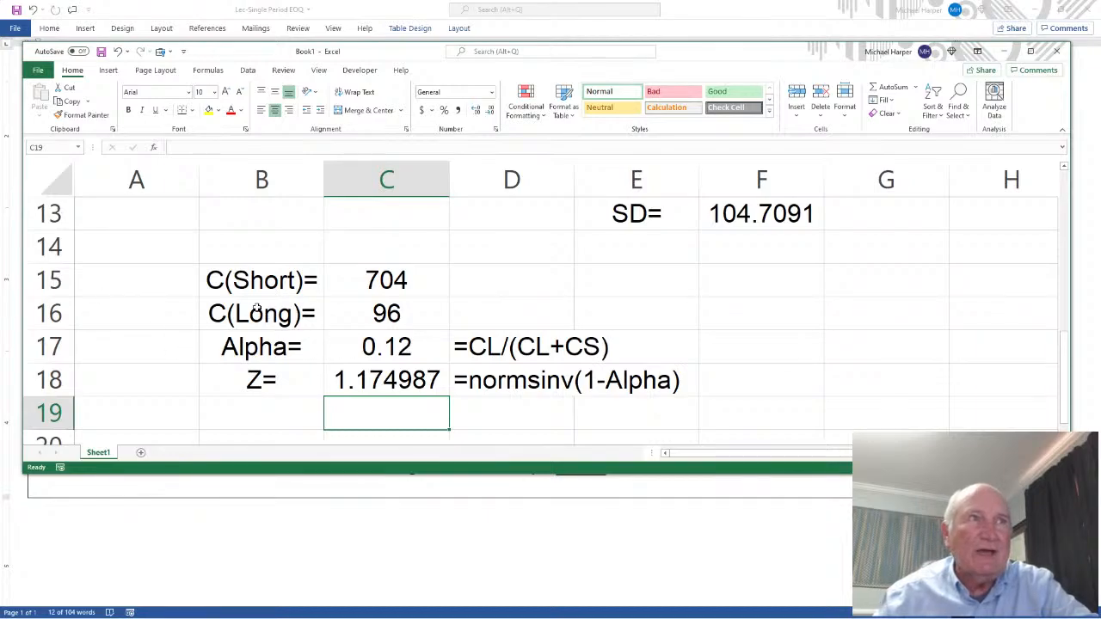
pyautogui.scroll(-1, 502, 378)
pyautogui.scroll(2, 502, 377)
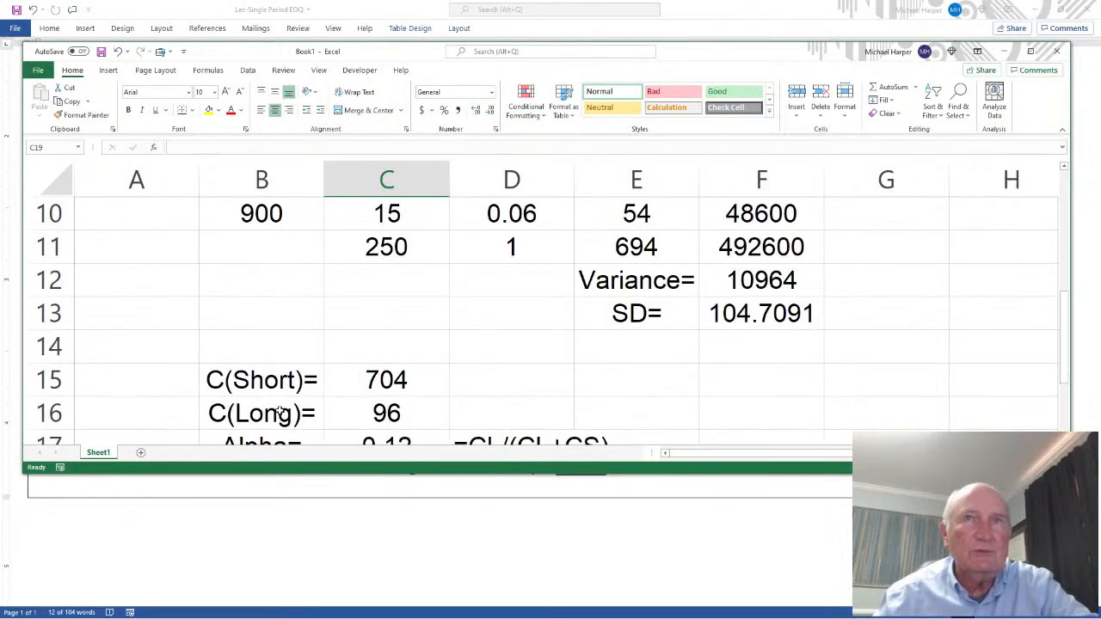
pyautogui.scroll(-1, 502, 377)
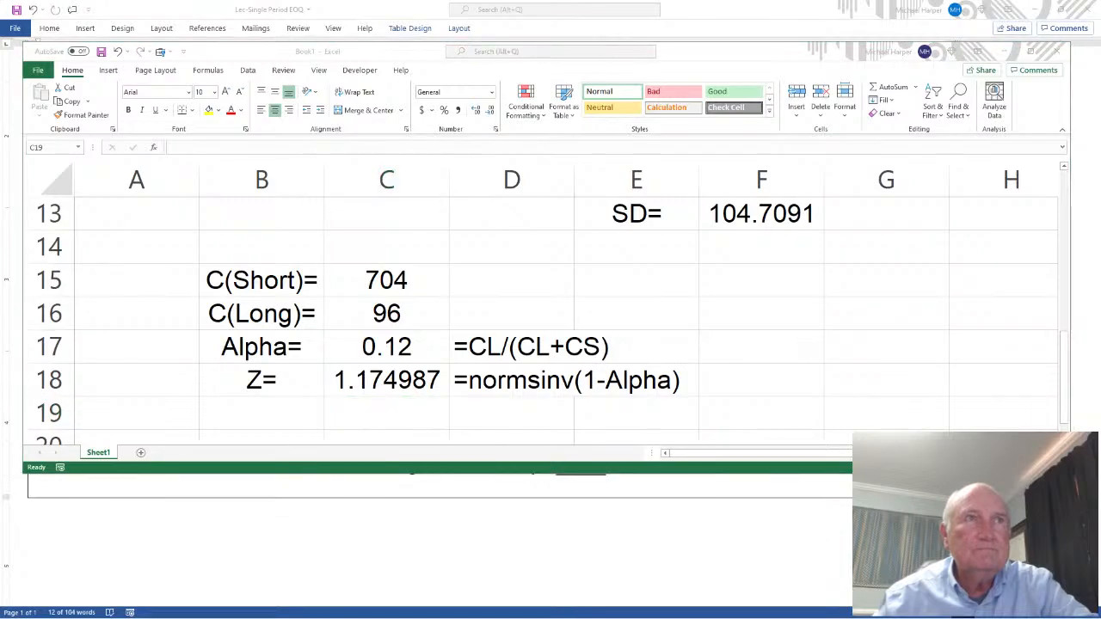
# - Enter the labels "Mean=" in B19 and "SD=" in B20 below the Z= label
pyautogui.click(378, 404)
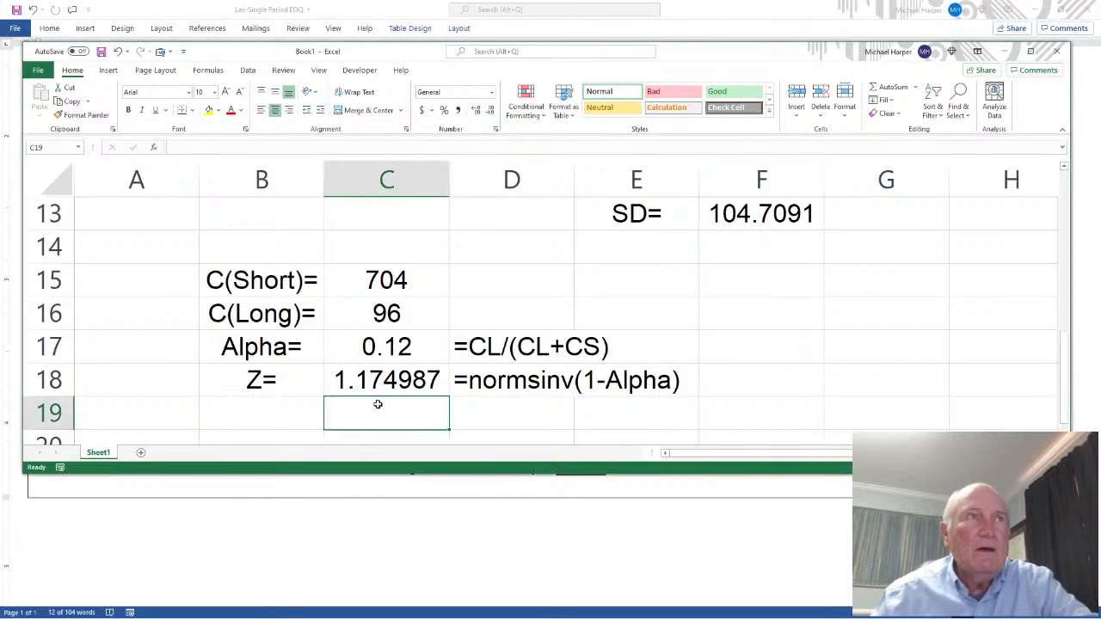
pyautogui.click(282, 404)
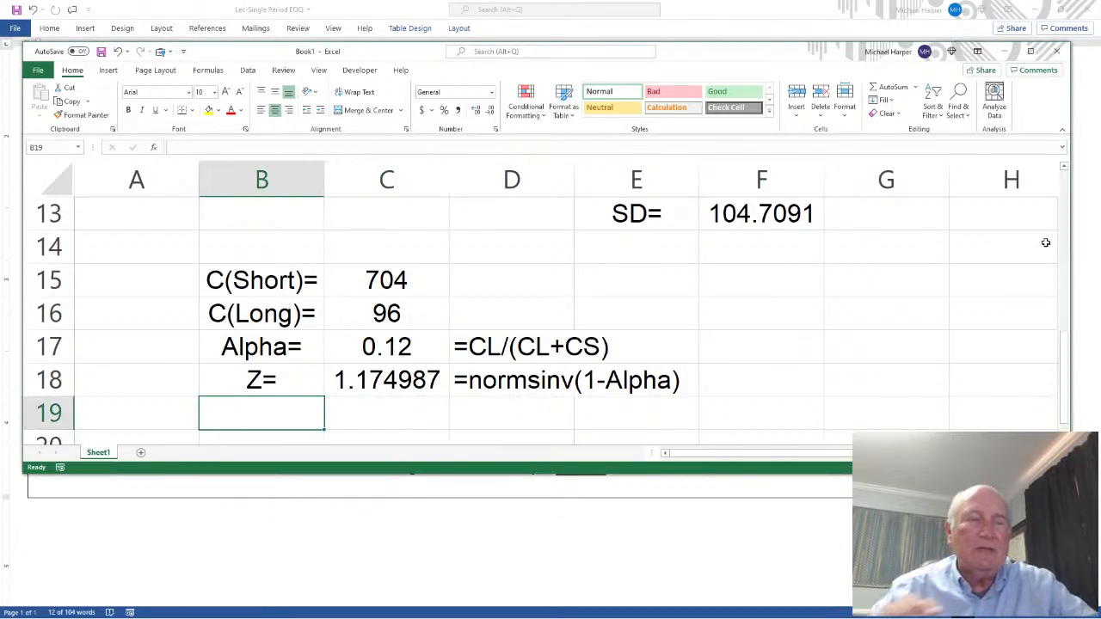
pyautogui.write('Mean=')
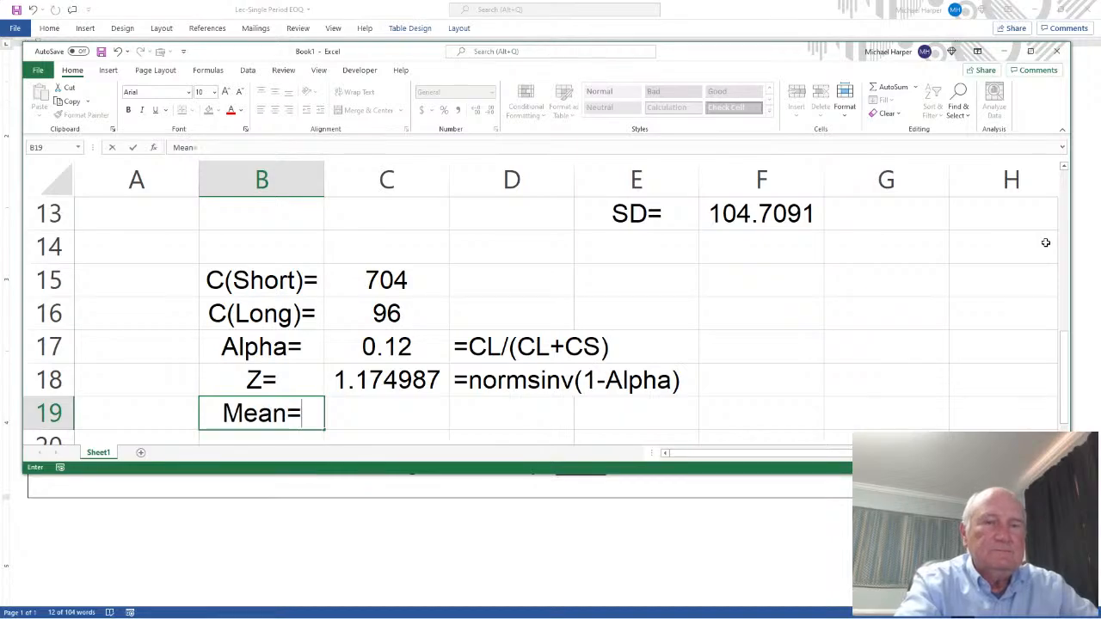
pyautogui.press('Return')
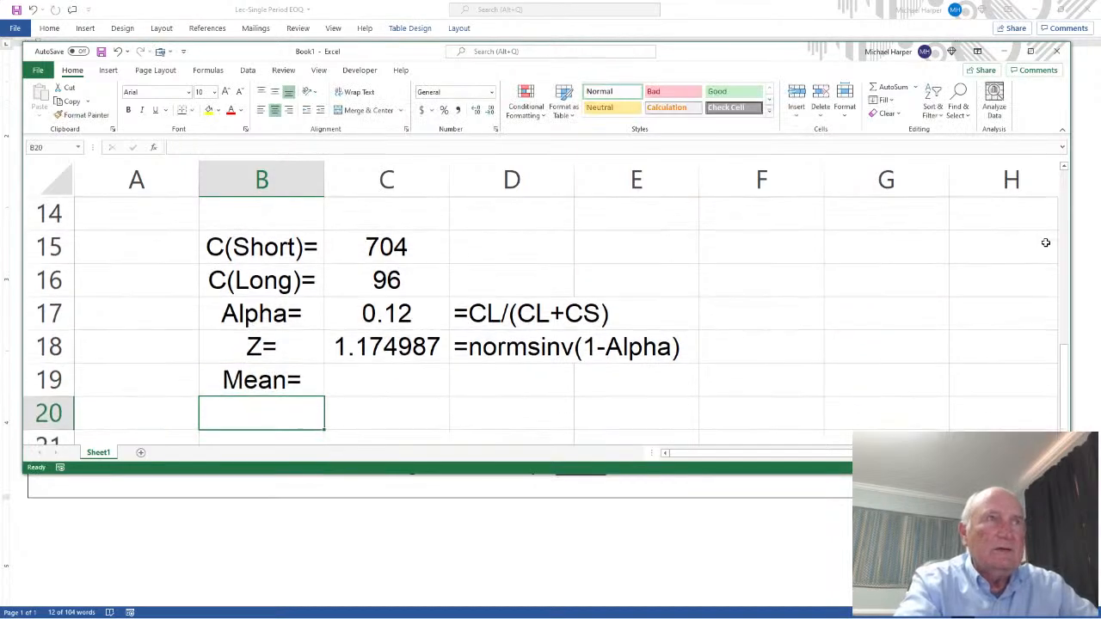
pyautogui.write('SD=')
pyautogui.press('Return')
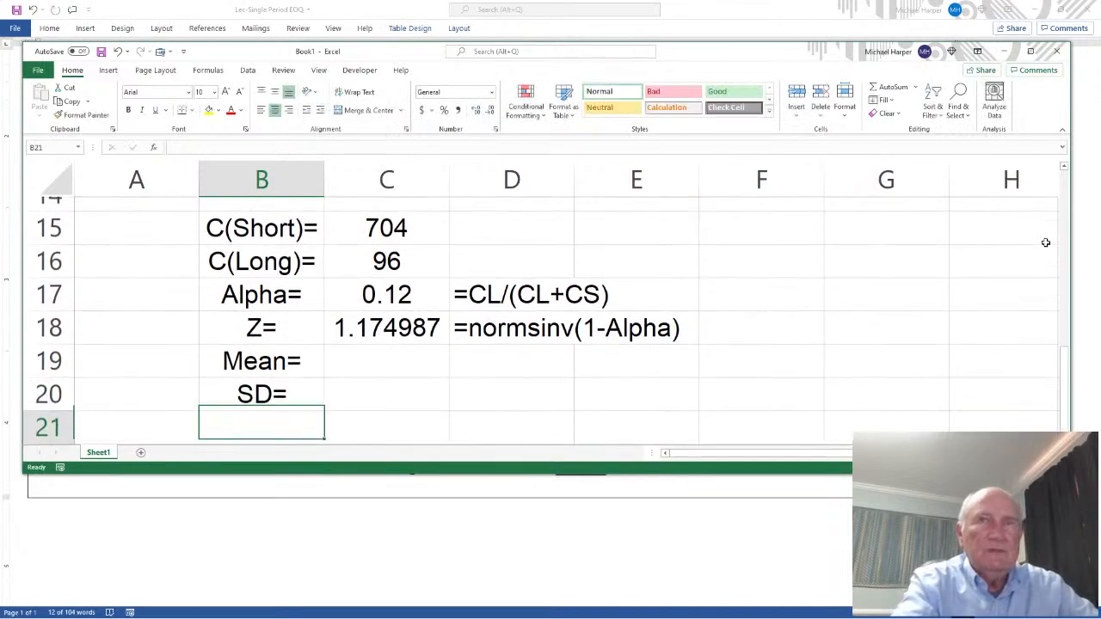
# - Link C19 to the mean demand total with the formula =E11
pyautogui.press('Right')
pyautogui.press('Up')
pyautogui.press('Up')
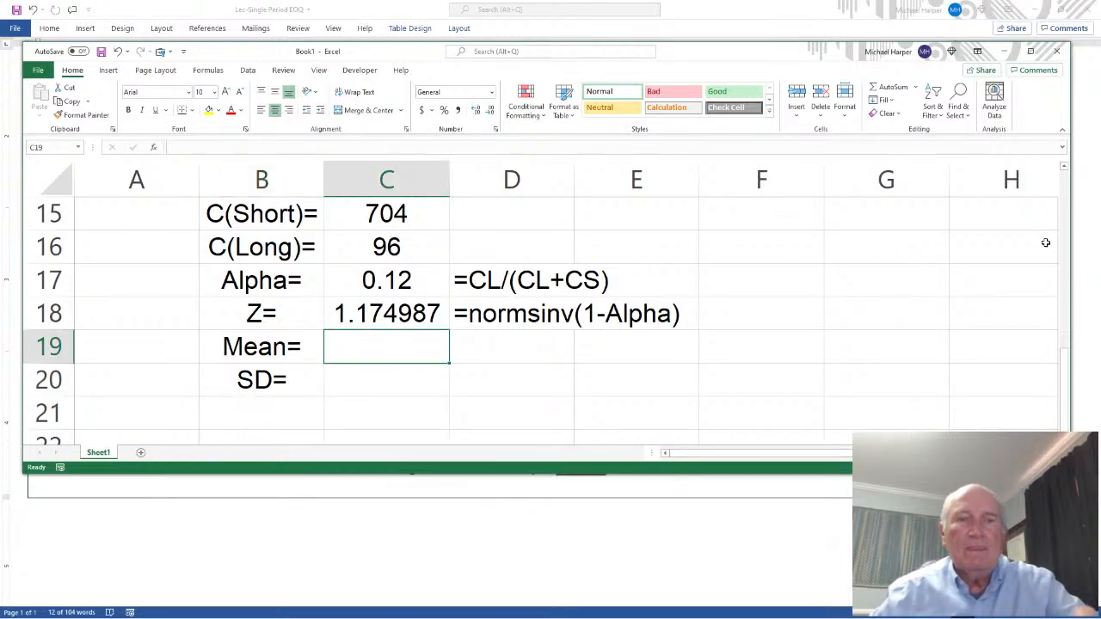
pyautogui.write('=')
pyautogui.scroll(3, 921, 287)
pyautogui.scroll(-1, 928, 291)
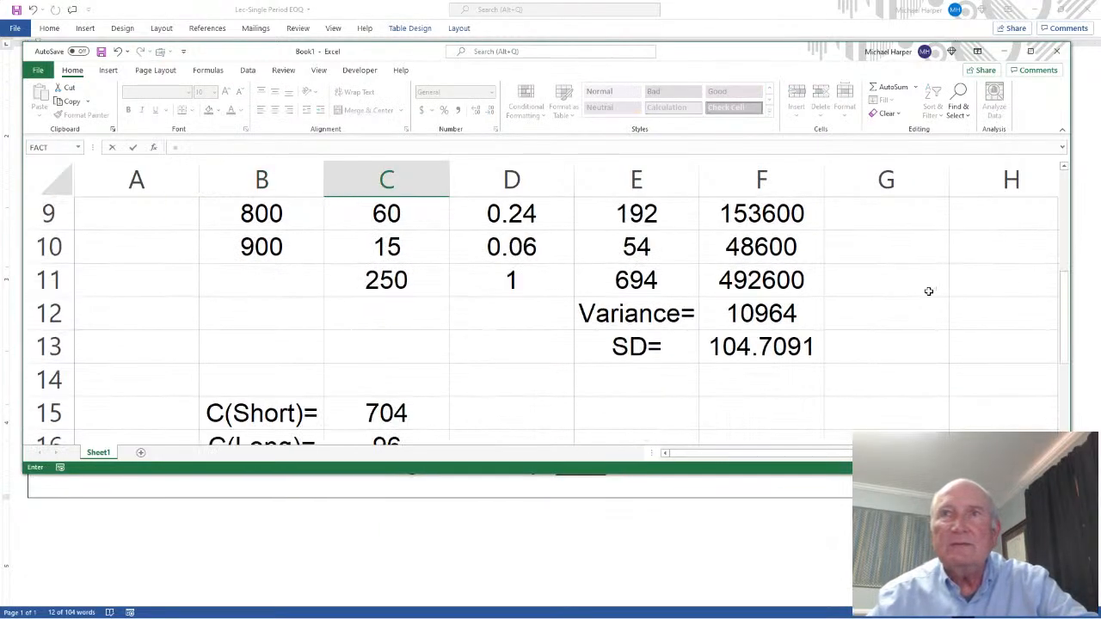
pyautogui.click(634, 280)
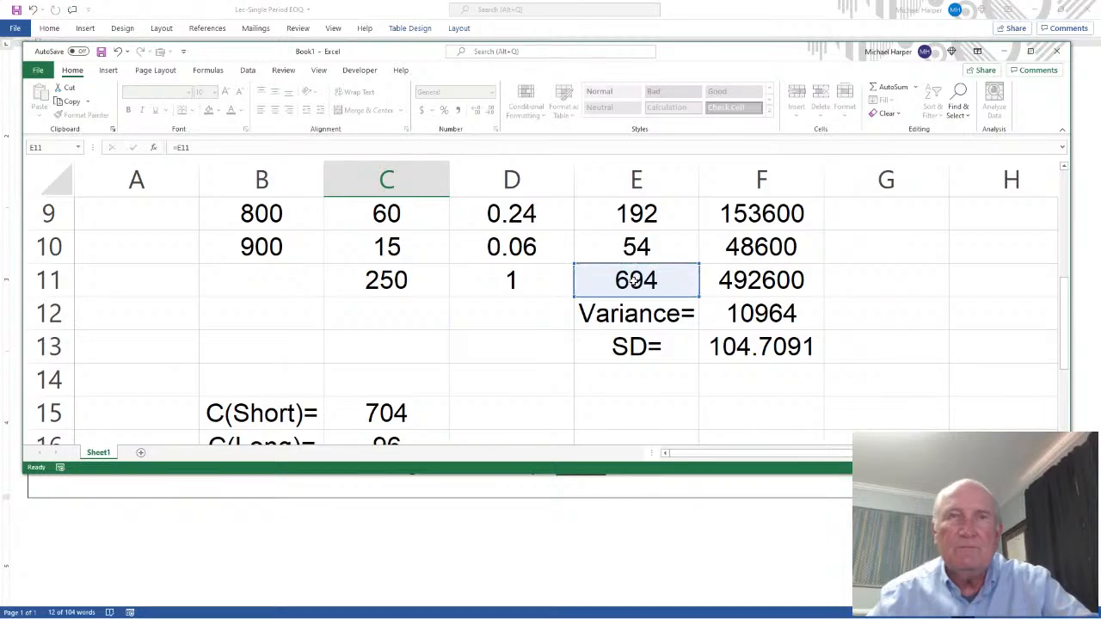
pyautogui.press('Return')
# - Link C20 to the calculated standard deviation with the formula =F13
pyautogui.write('=')
pyautogui.scroll(2, 762, 297)
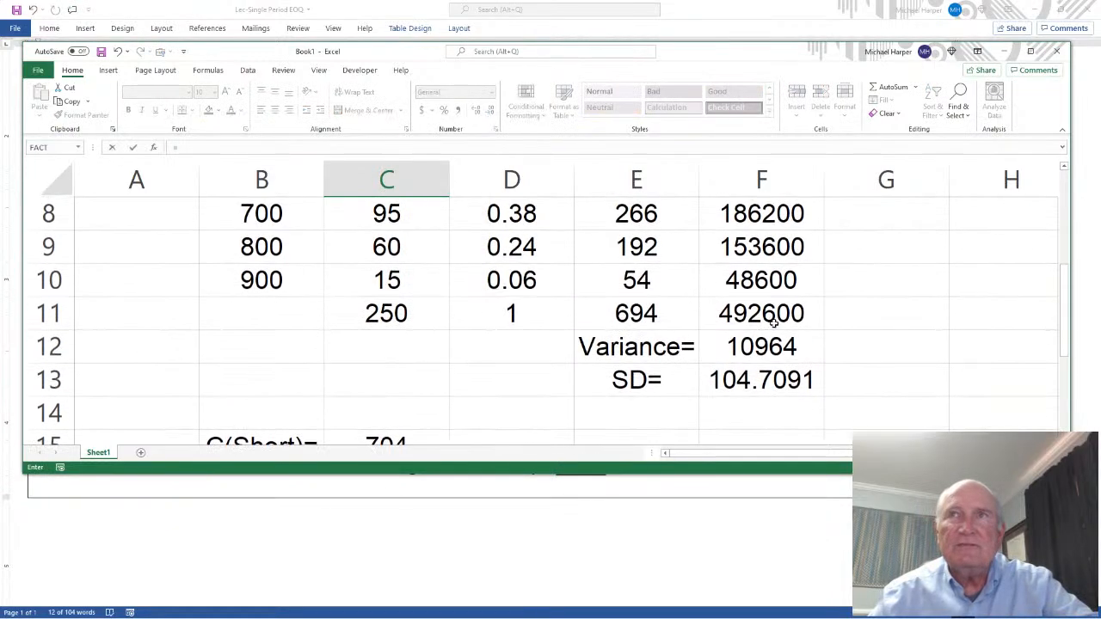
pyautogui.click(753, 379)
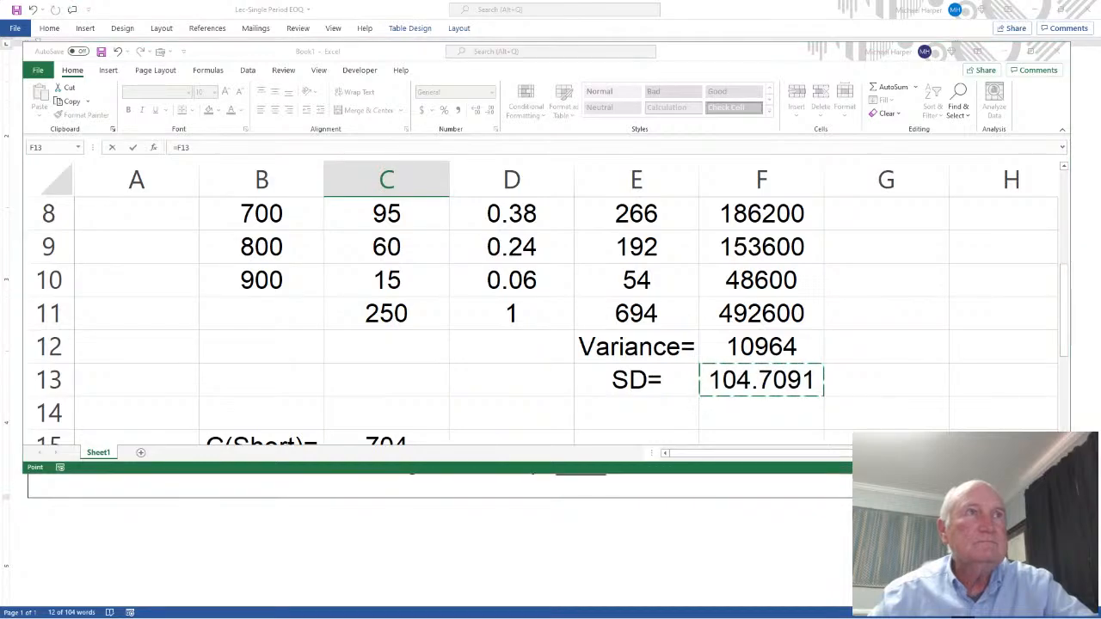
pyautogui.click(133, 147)
pyautogui.press('Return')
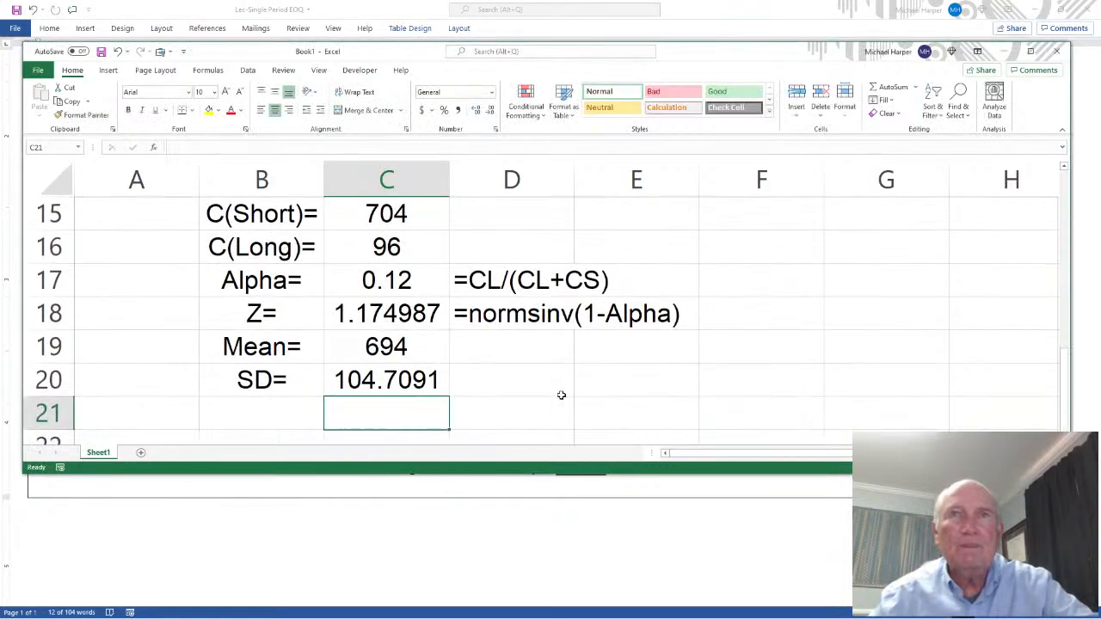
# - Enter the label "EOQ=" in B21 and a left-aligned explanatory note =Mean+Z*SD in D21, stored as text rather than a formula
pyautogui.click(271, 400)
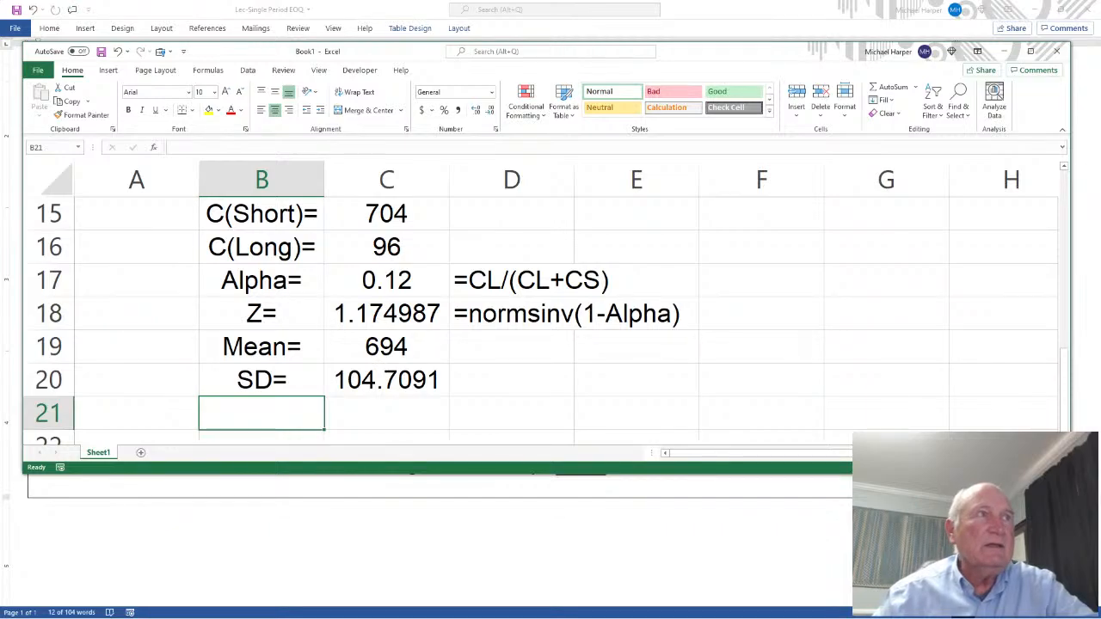
pyautogui.write('EOQ=')
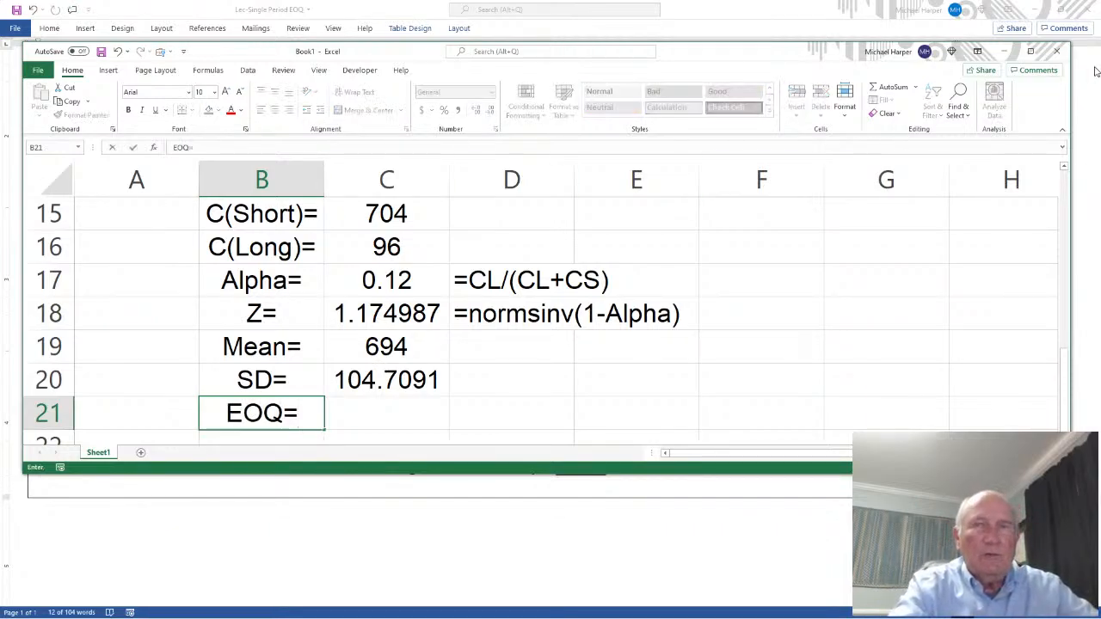
pyautogui.press('Tab')
pyautogui.press('Tab')
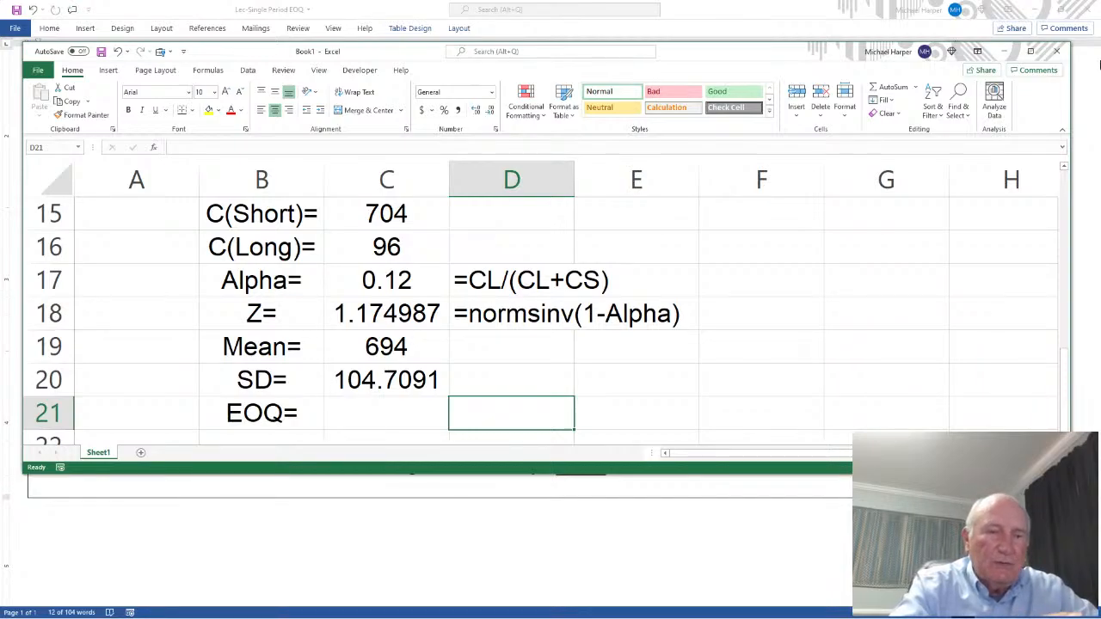
pyautogui.write("'=")
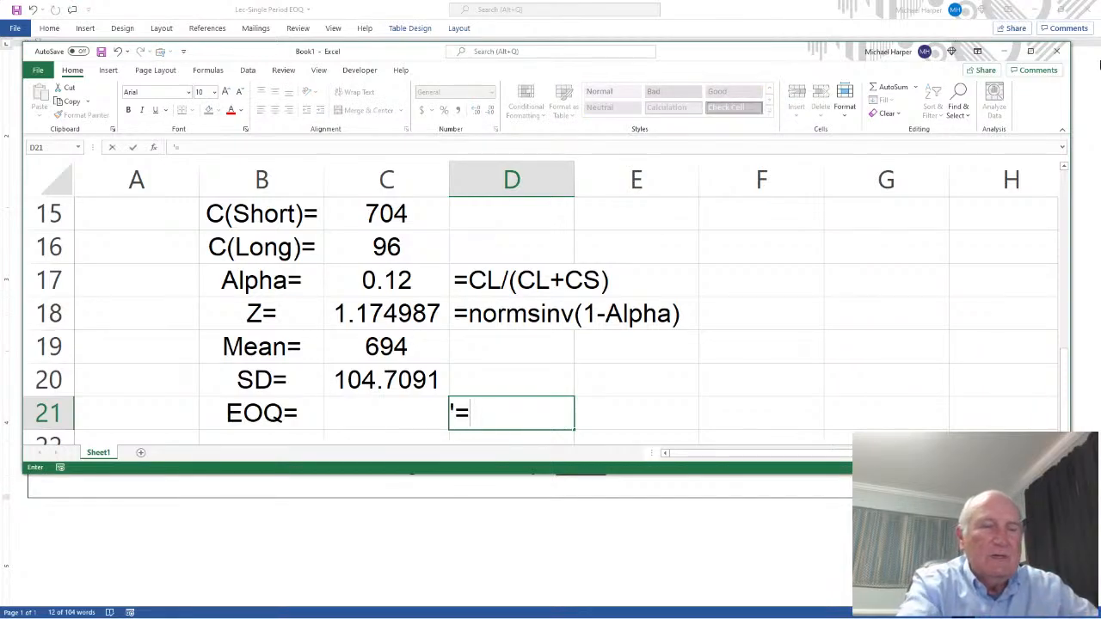
pyautogui.write('M')
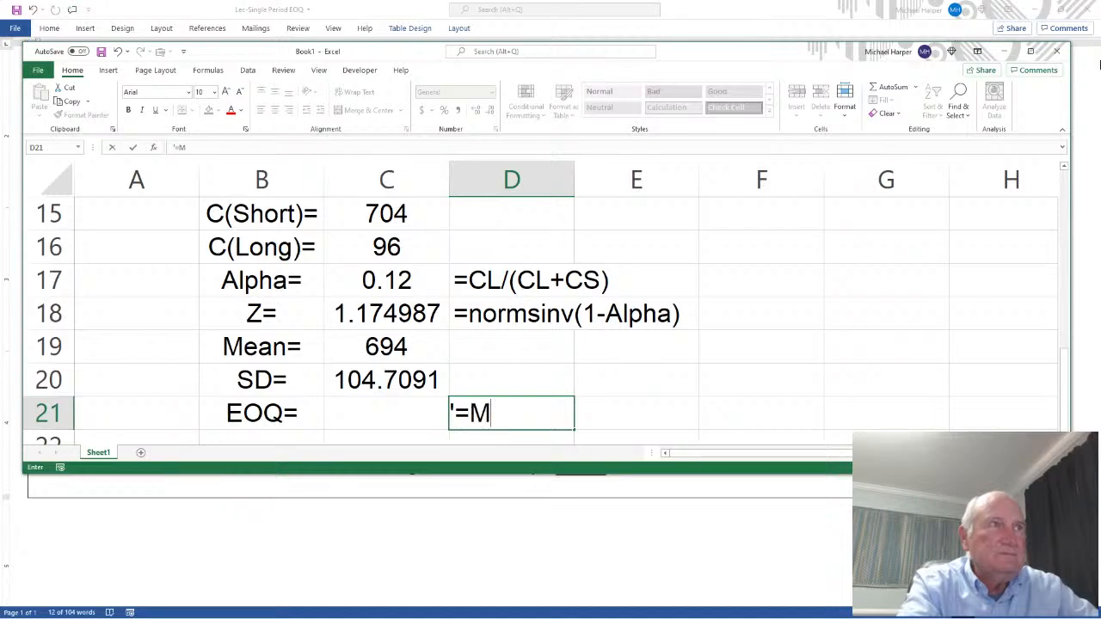
pyautogui.write('ean+Z*SD')
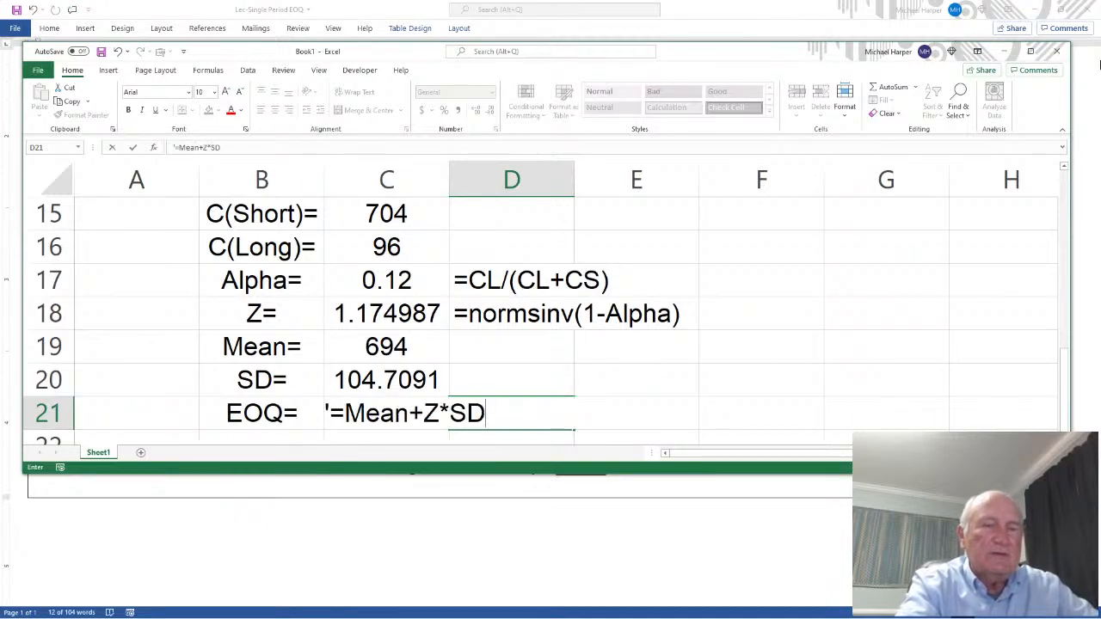
pyautogui.press('Return')
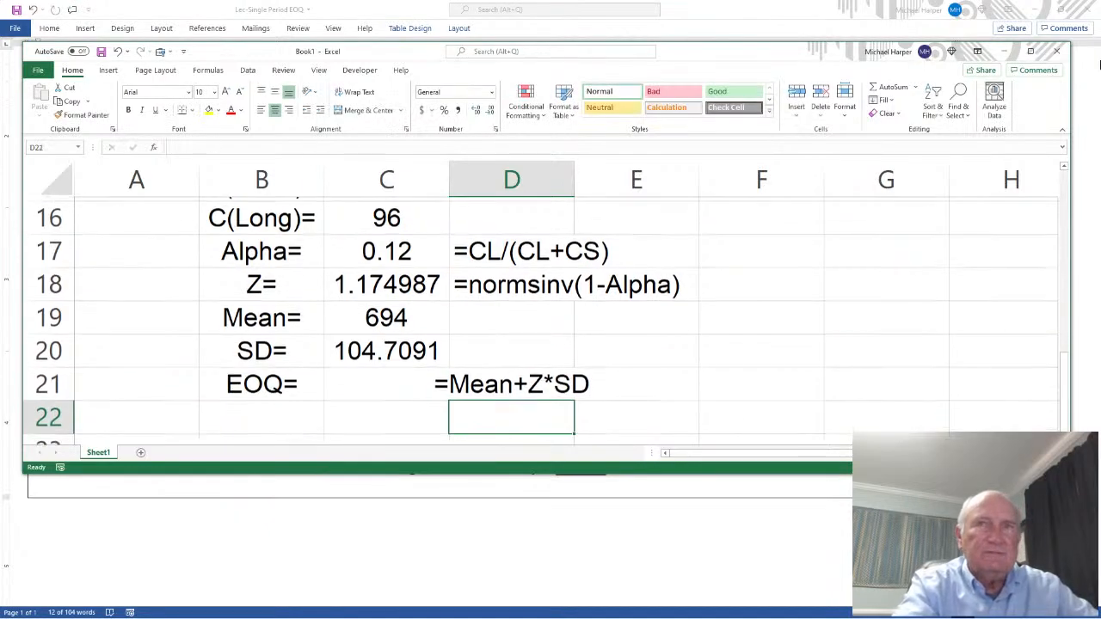
pyautogui.press('Up')
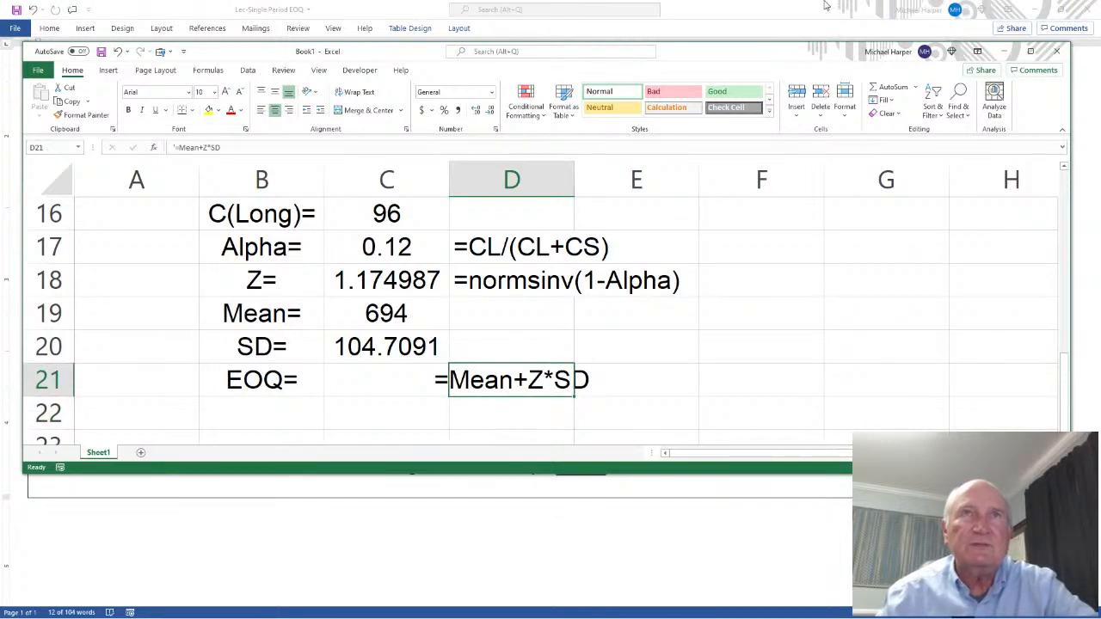
pyautogui.click(261, 110)
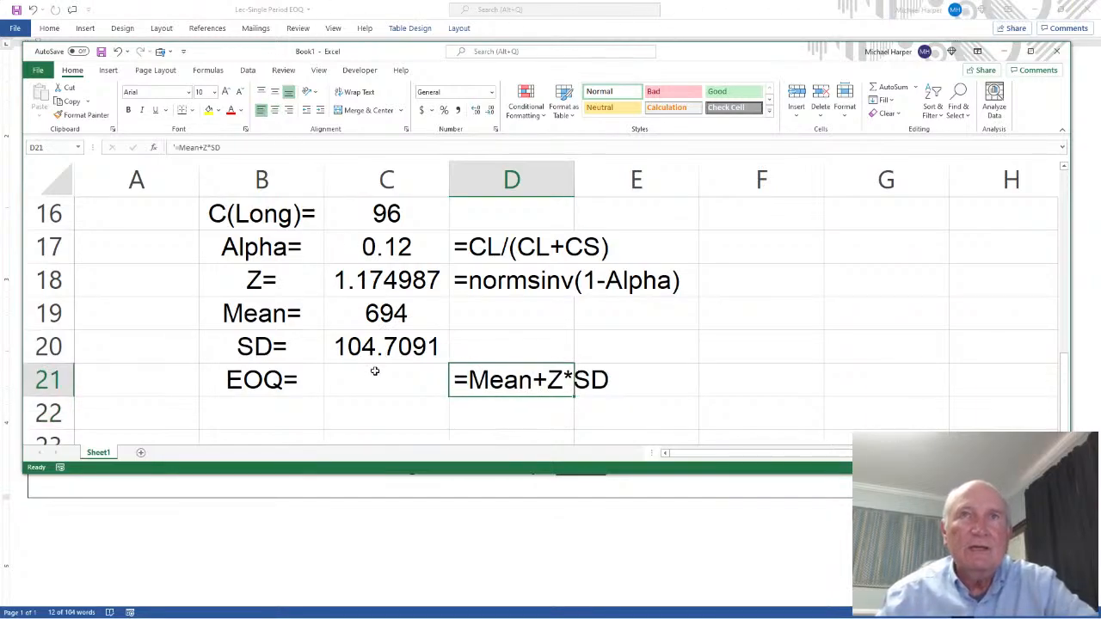
pyautogui.click(374, 375)
pyautogui.write('=')
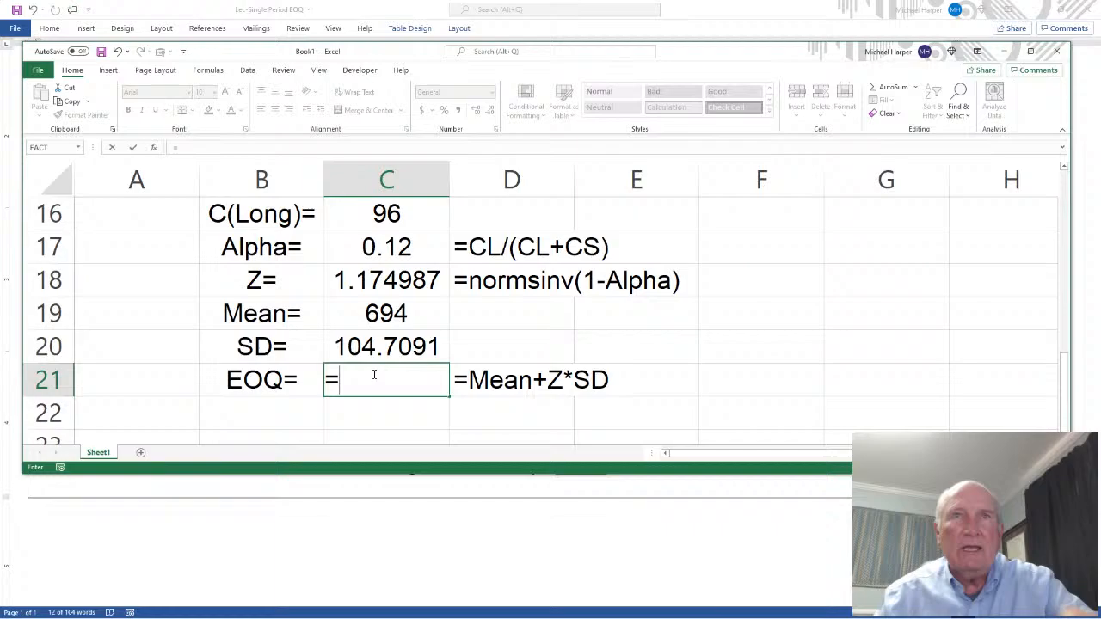
pyautogui.click(387, 315)
pyautogui.write('+')
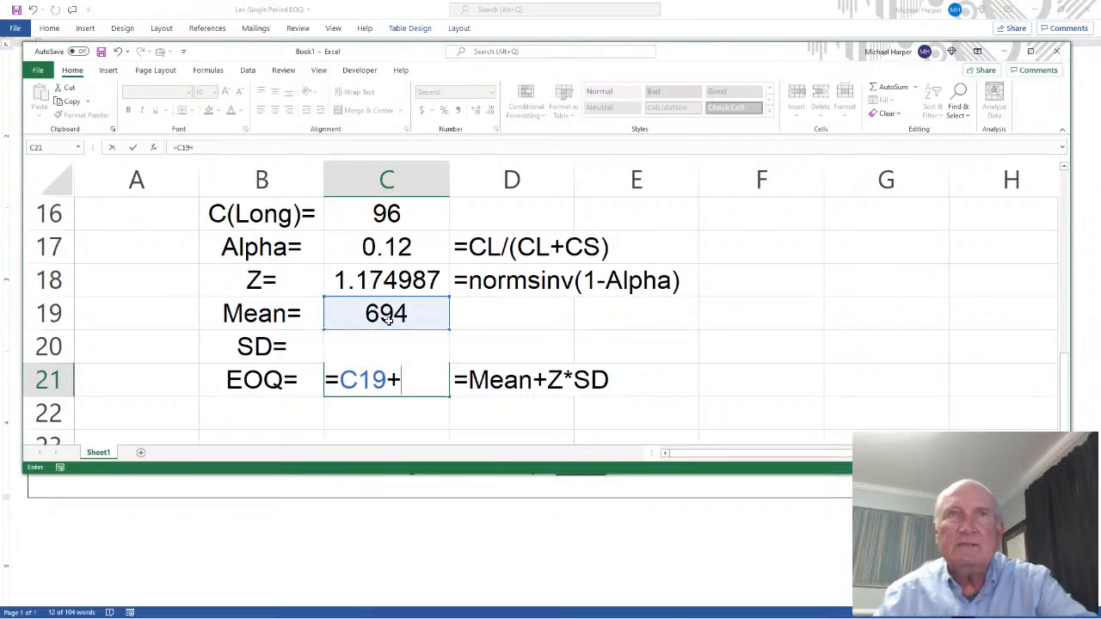
pyautogui.click(378, 283)
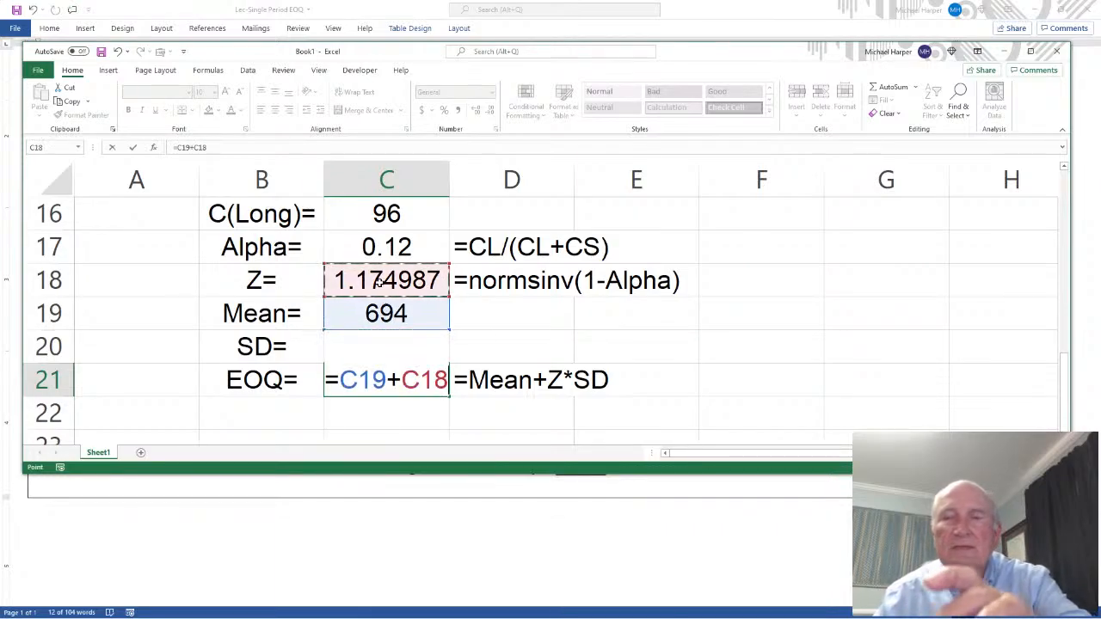
pyautogui.write('*')
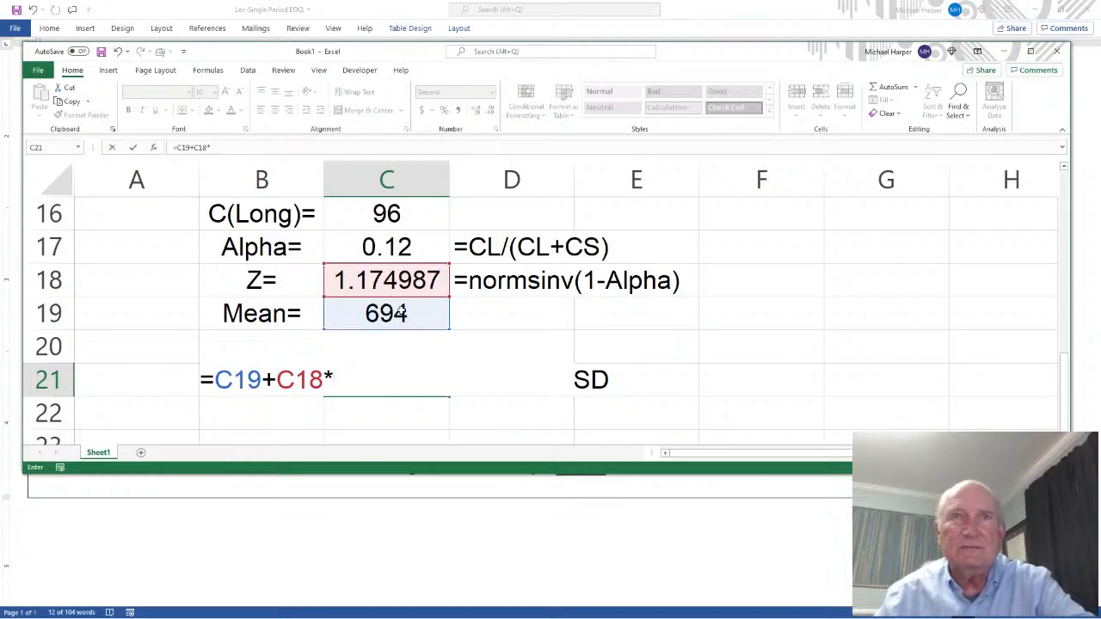
pyautogui.press('BackSpace')
pyautogui.press('BackSpace')
pyautogui.press('BackSpace')
pyautogui.press('BackSpace')
pyautogui.press('BackSpace')
pyautogui.press('BackSpace')
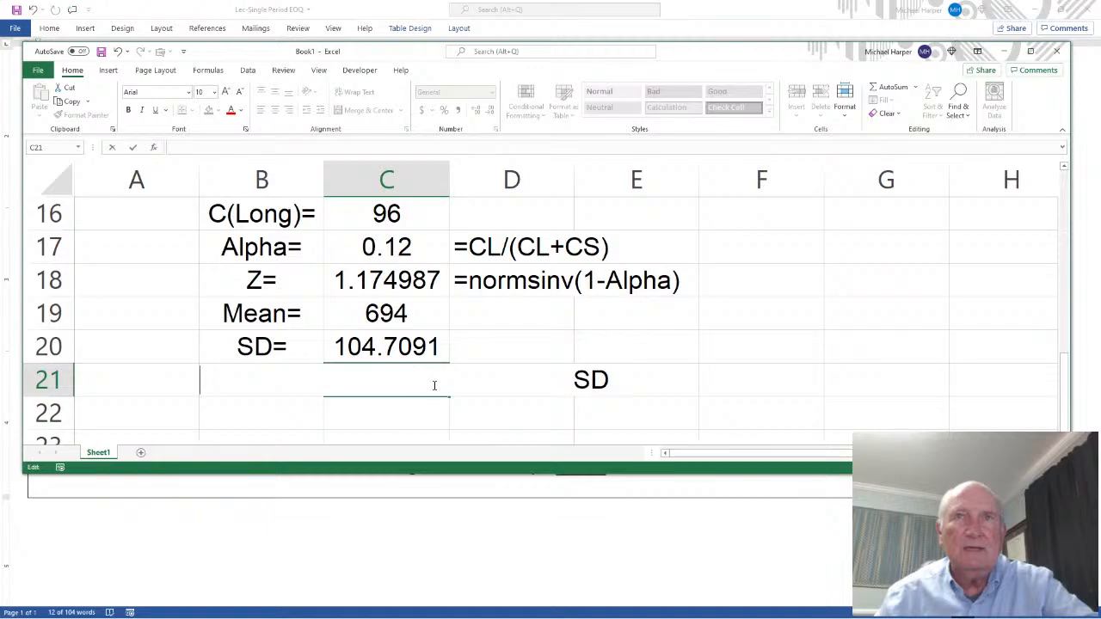
# - Widen column C to roughly three times its width so a long formula fits inside the cell
pyautogui.scroll(-1, 543, 378)
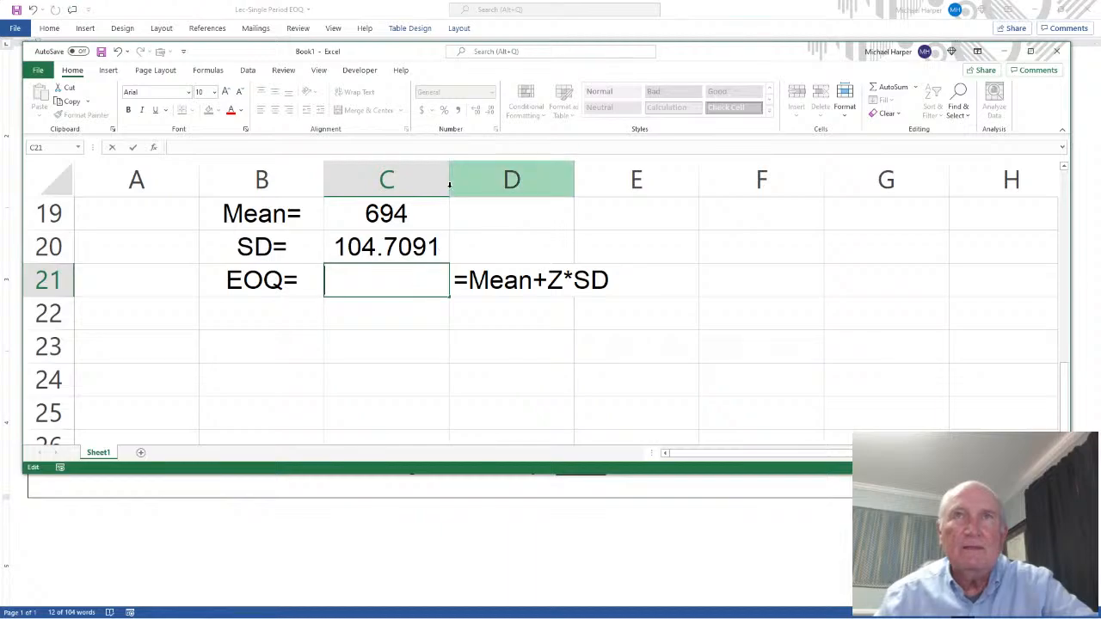
pyautogui.scroll(3, 437, 236)
pyautogui.scroll(-2, 441, 248)
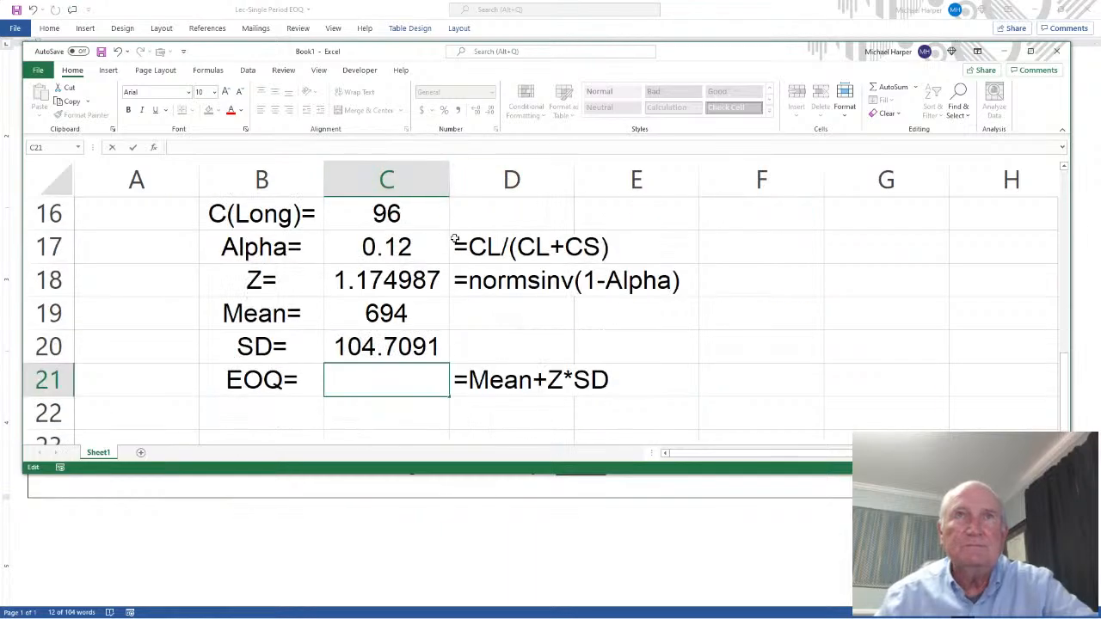
pyautogui.click(428, 176)
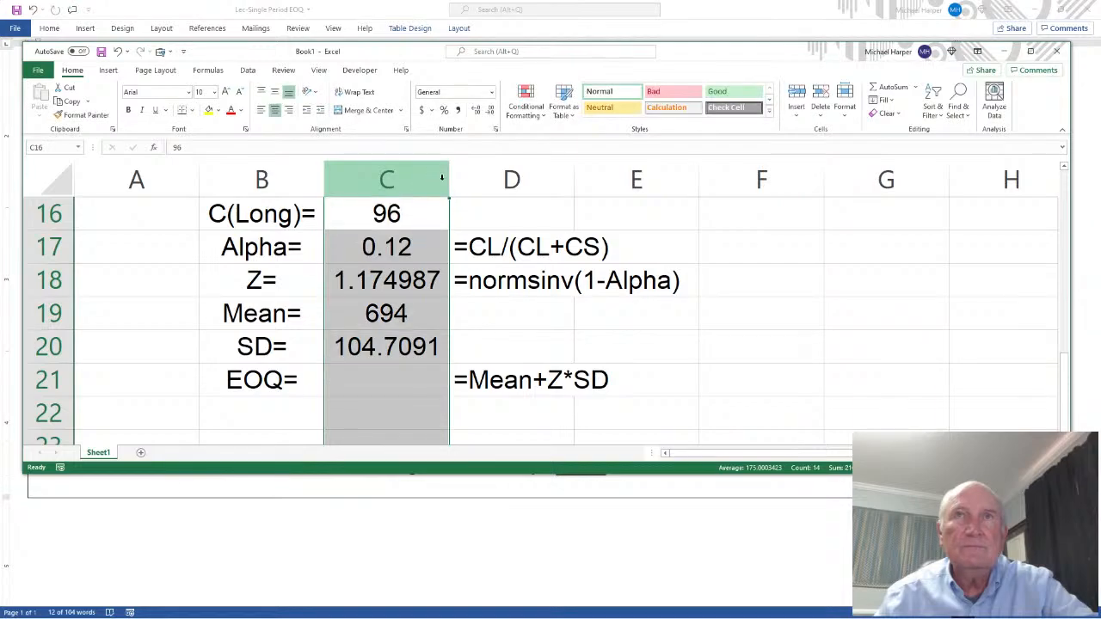
pyautogui.moveTo(449, 178); pyautogui.dragTo(685, 186)
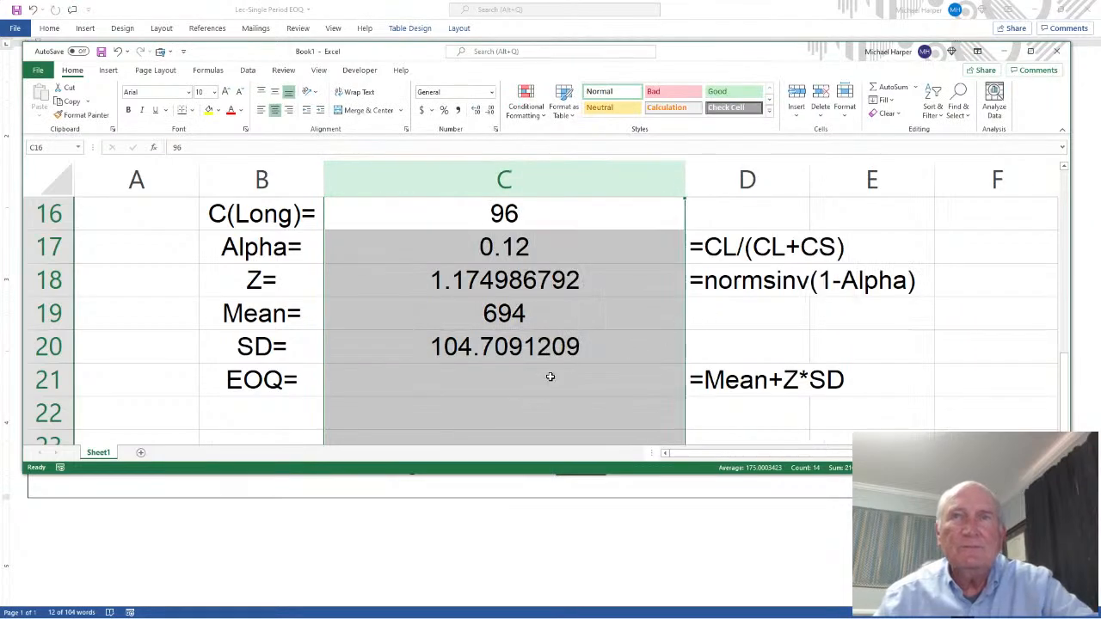
# - Calculate the EOQ in C21 with the formula =C19+C18*C20 and narrow column C to about two-thirds of its width
pyautogui.click(514, 388)
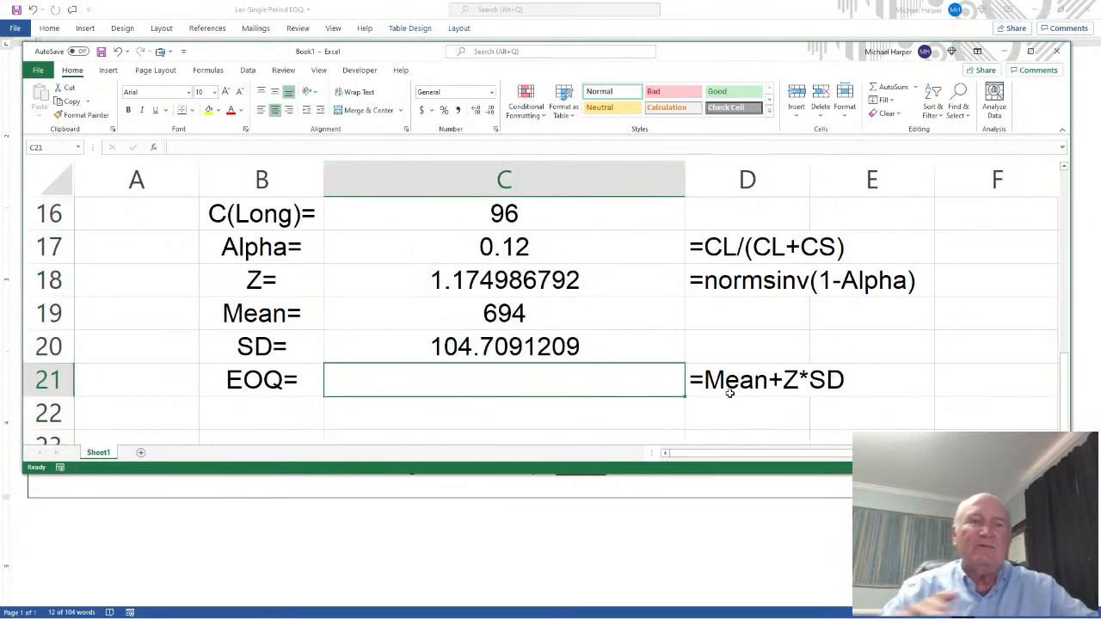
pyautogui.write('=')
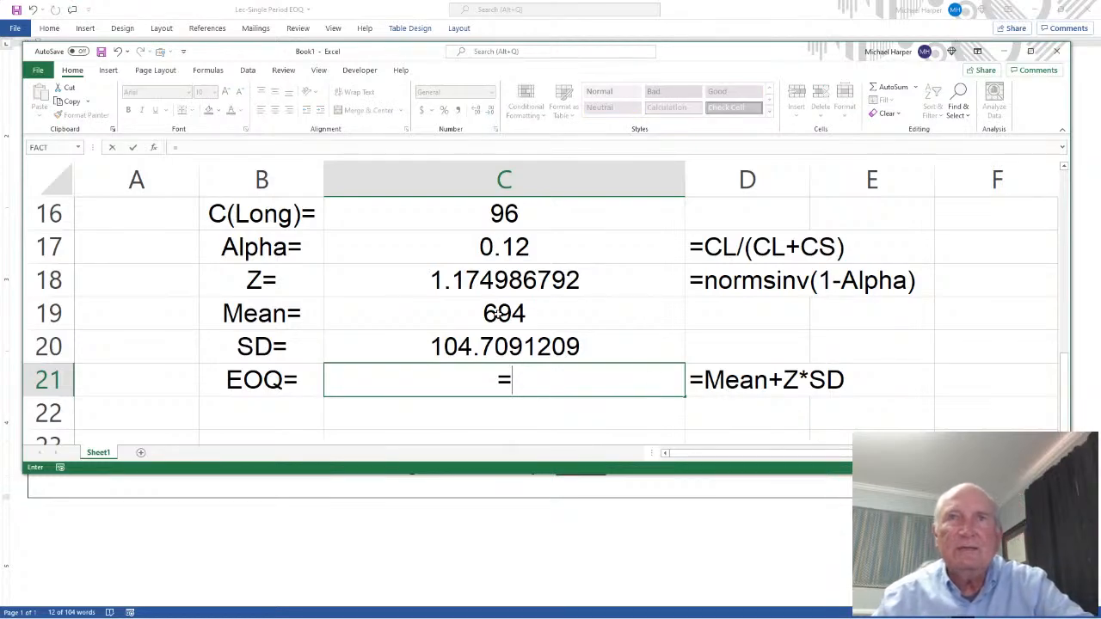
pyautogui.click(498, 314)
pyautogui.write('+')
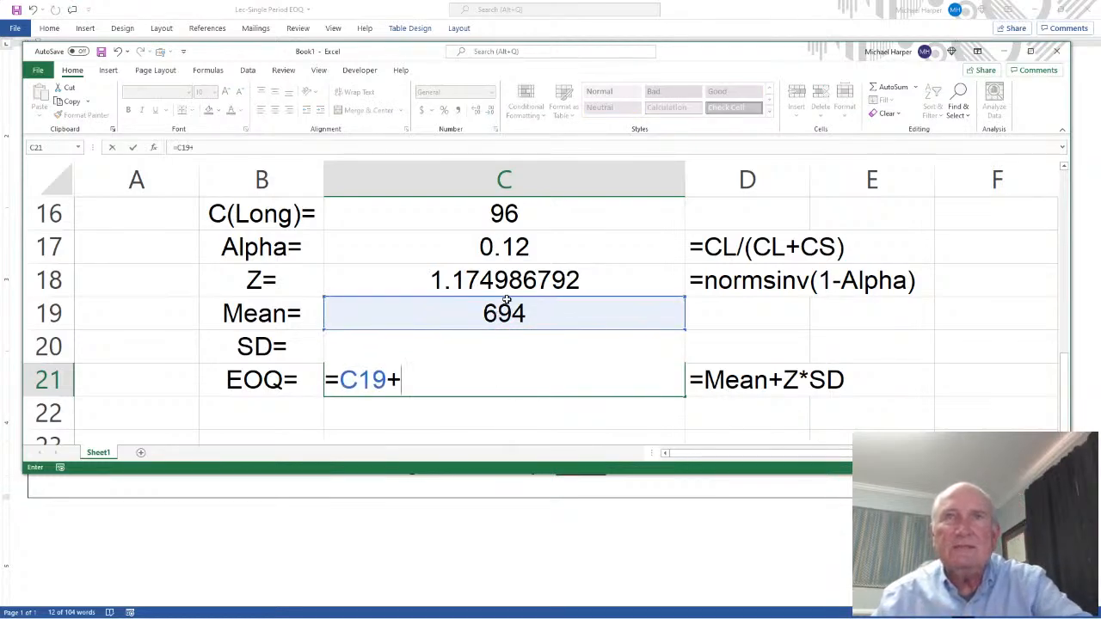
pyautogui.click(512, 286)
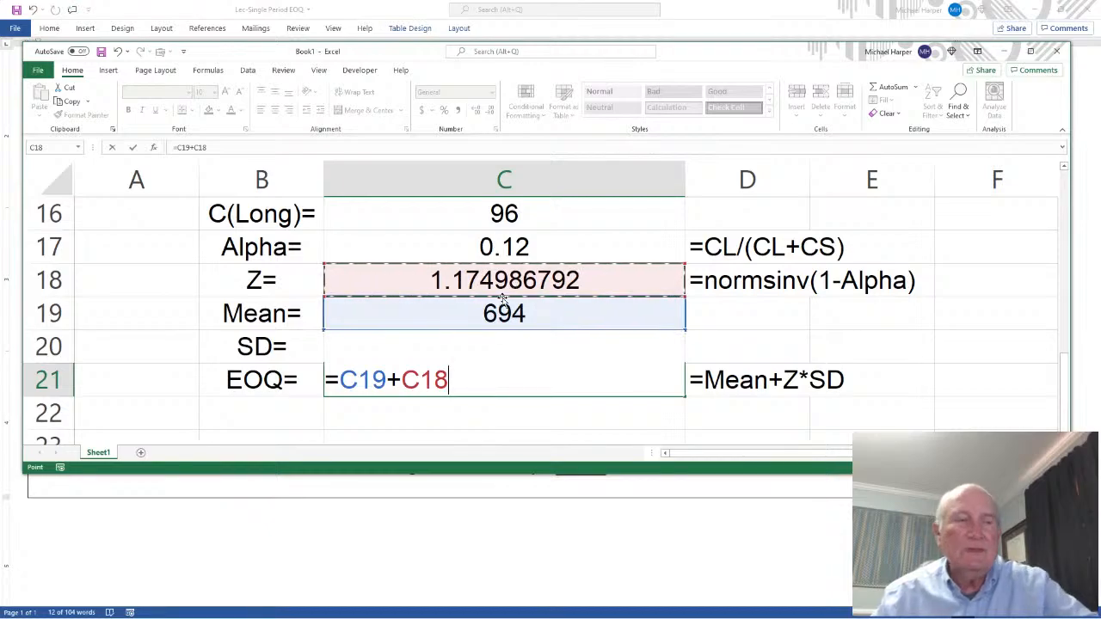
pyautogui.write('*')
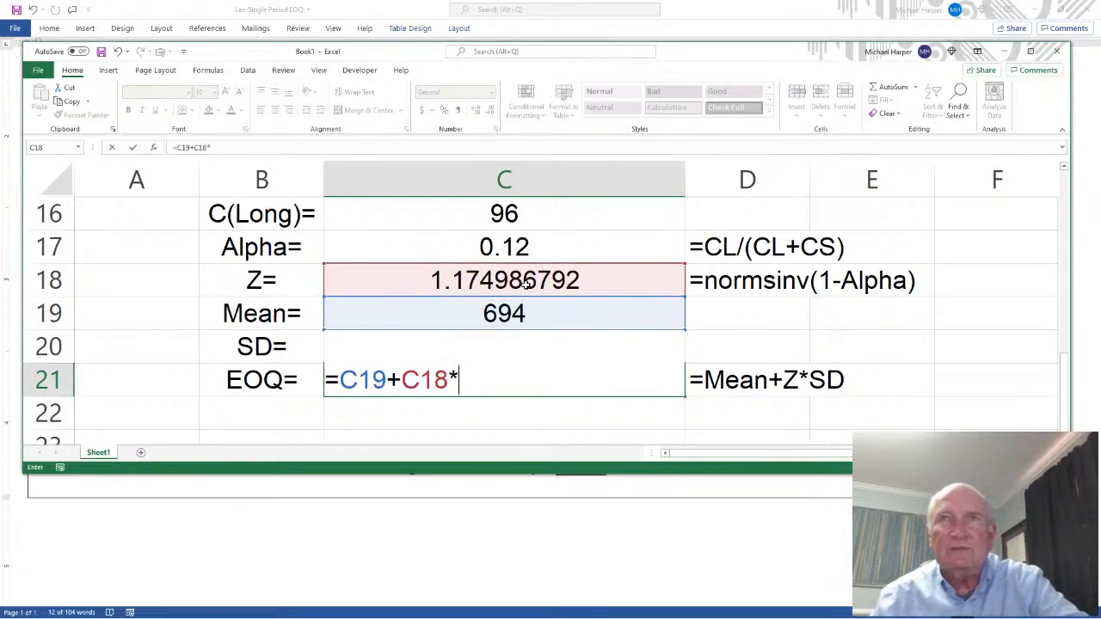
pyautogui.click(522, 283)
pyautogui.press('Down')
pyautogui.press('Down')
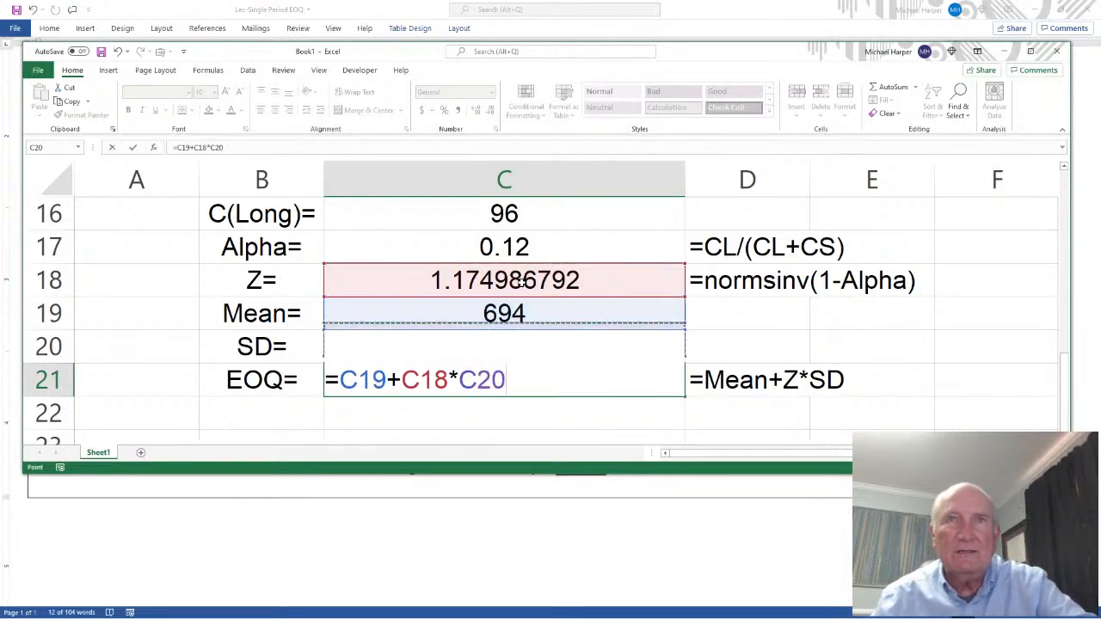
pyautogui.press('Return')
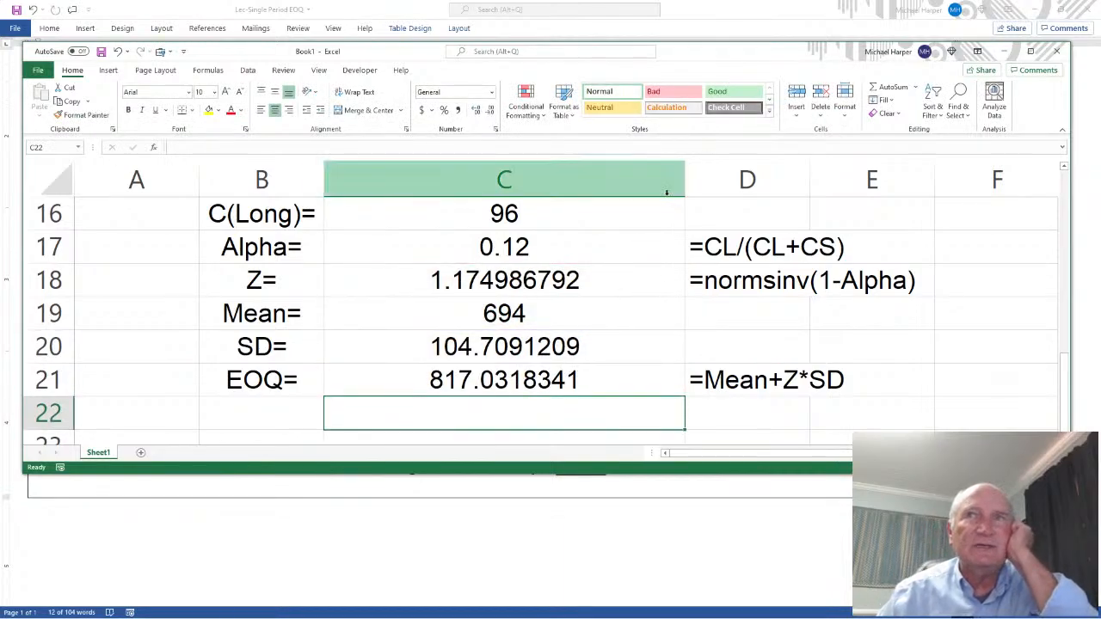
pyautogui.moveTo(667, 187); pyautogui.dragTo(545, 189)
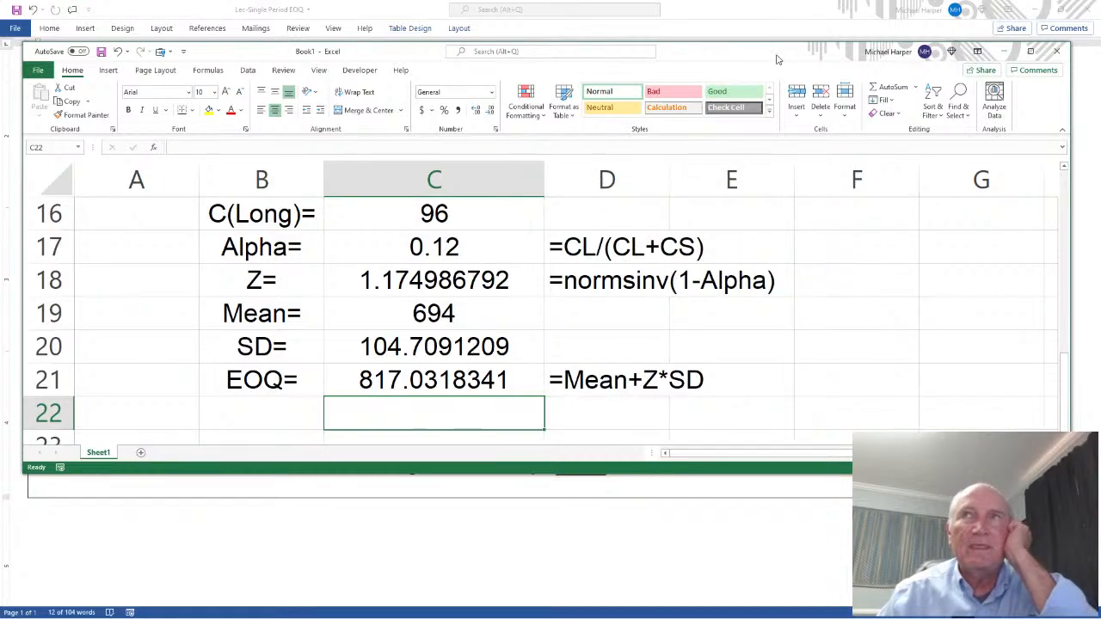
# - Switch to the Word homework document, enter 817 in the Single Period EOQ answer blank, and minimize the document window
pyautogui.moveTo(777, 58); pyautogui.dragTo(0, 79)
pyautogui.click(560, 471)
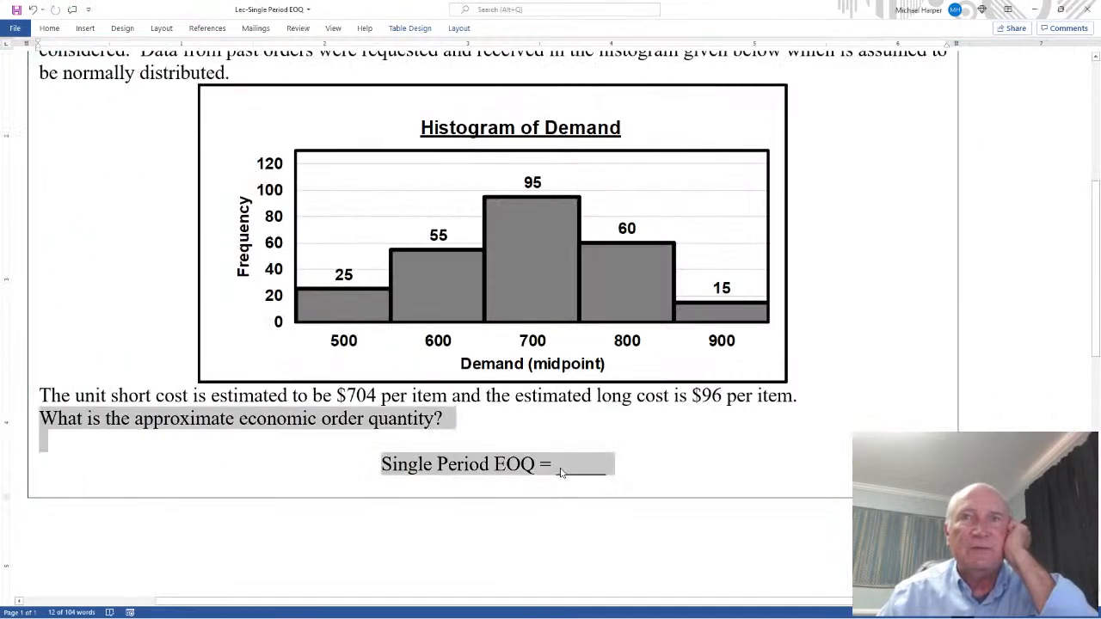
pyautogui.click(562, 469)
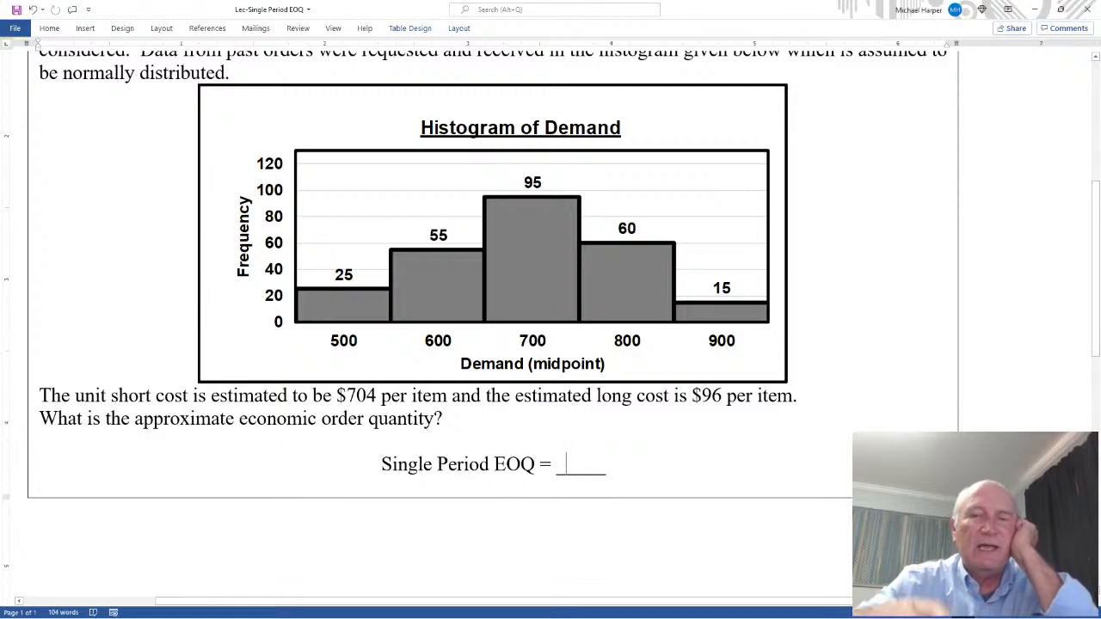
pyautogui.write('817')
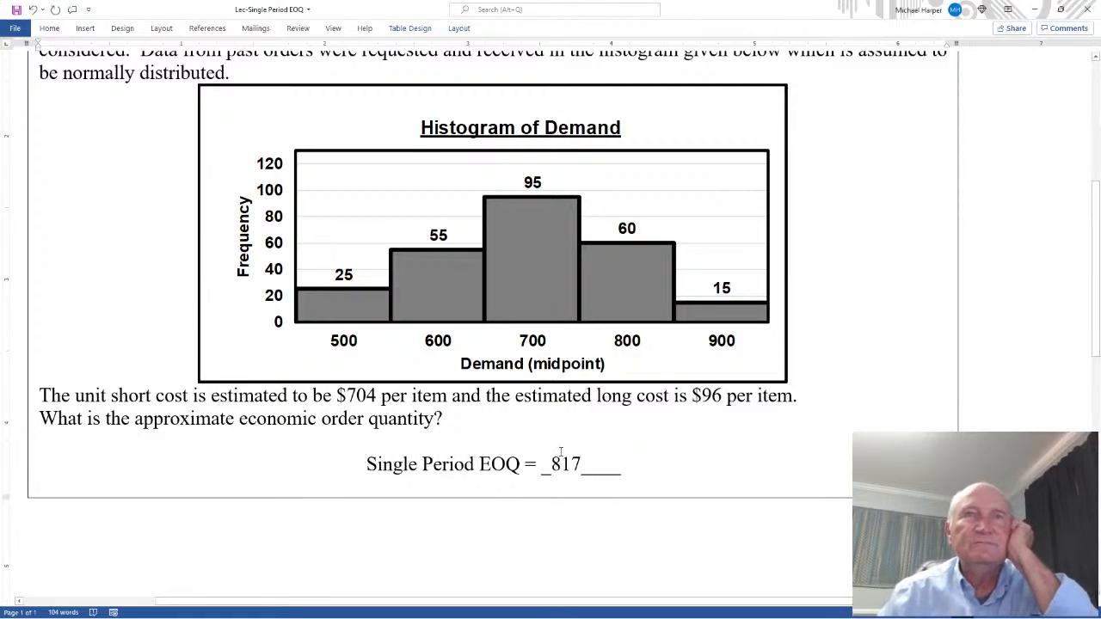
pyautogui.scroll(6, 639, 517)
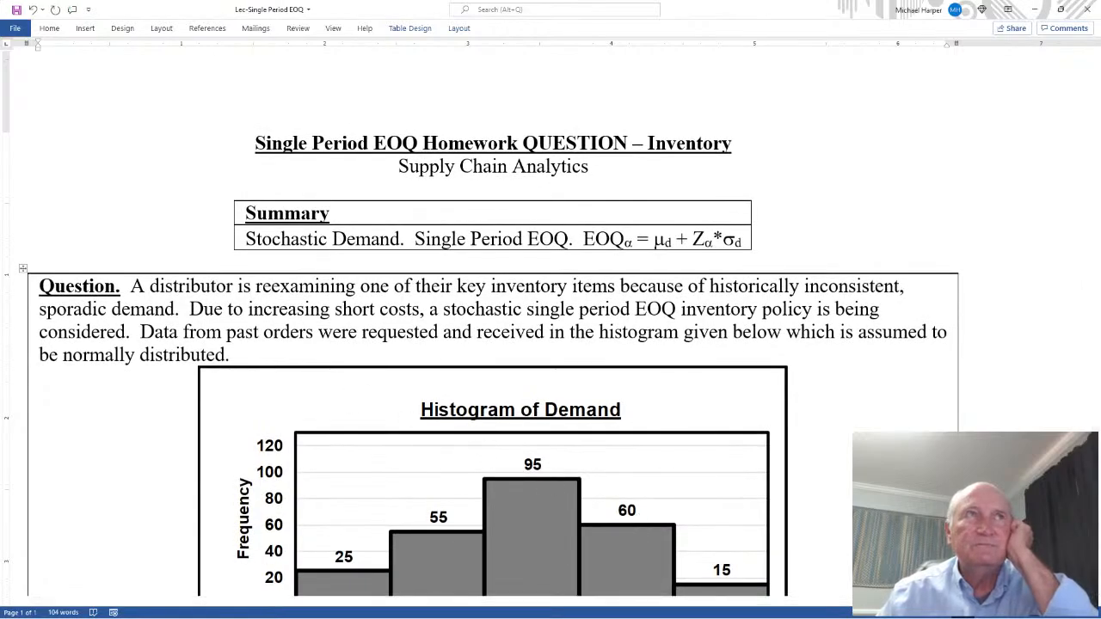
pyautogui.click(1036, 12)
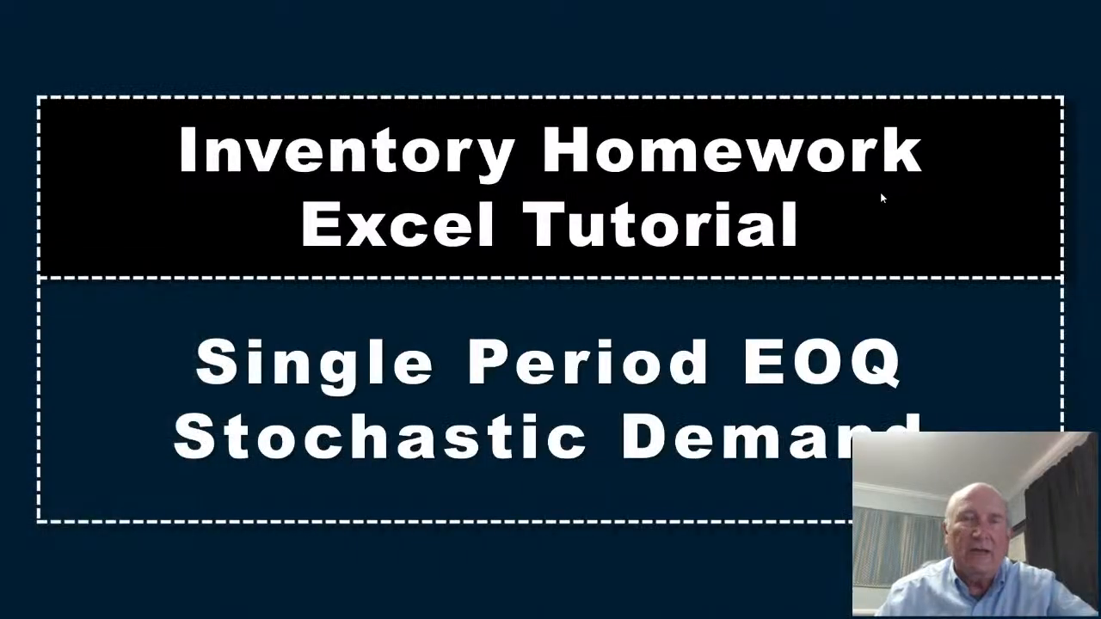